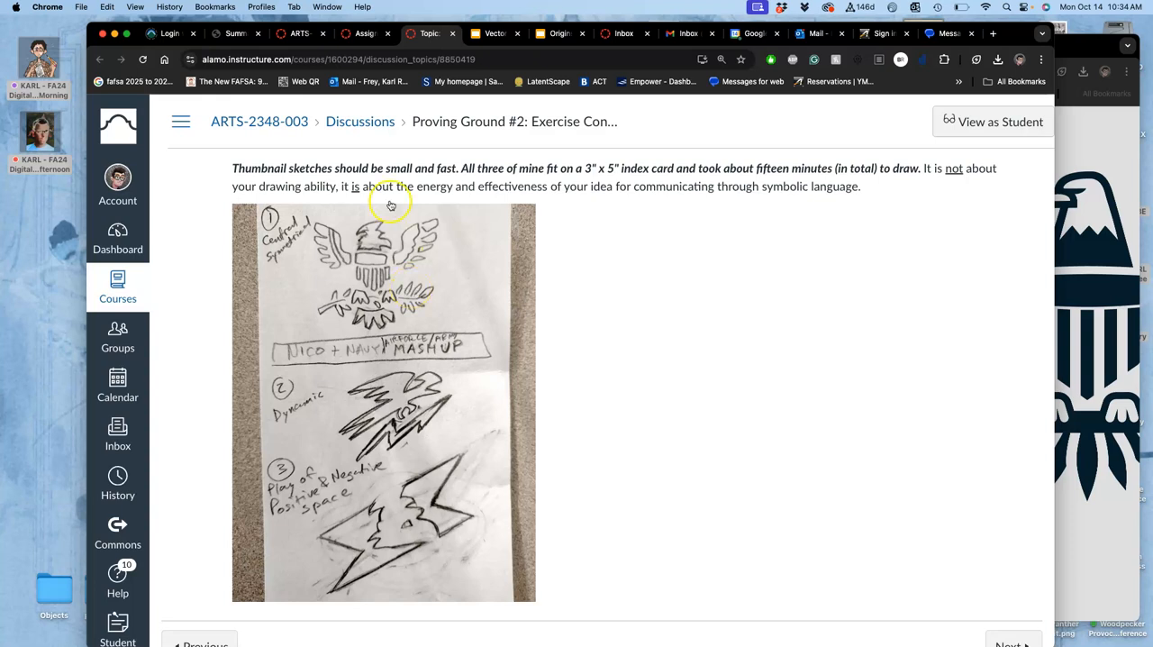
Reload the Canvas discussion page and widen the browser window from its left edge.
{"action": "key", "text": "super+r"}
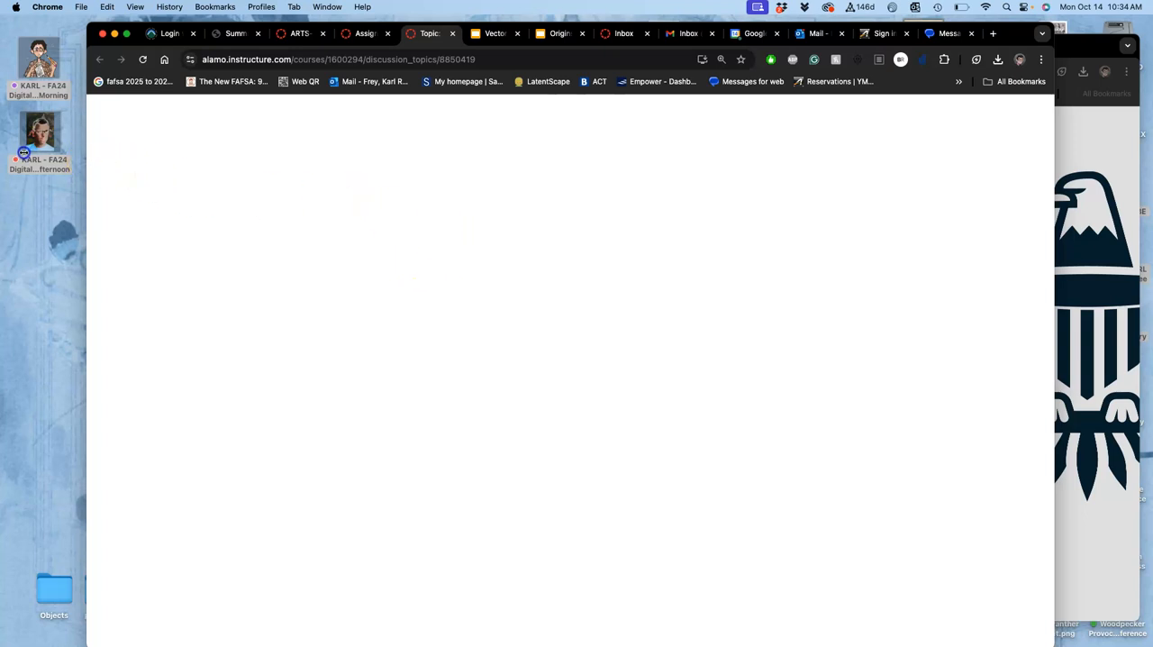
{"action": "left_click_drag", "start_coordinate": [87, 157], "coordinate": [22, 155]}
From the course home, reach Assignments and open the Logo Design & Creation Basics deck in a new tab.
{"action": "left_click", "coordinate": [248, 36]}
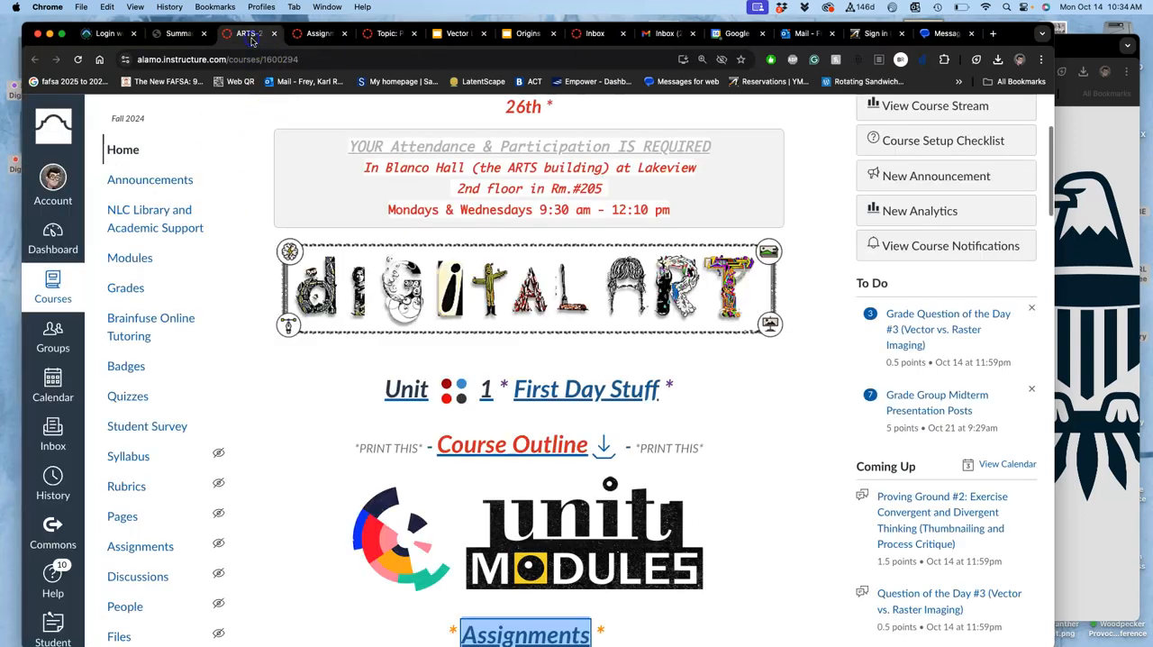
{"action": "scroll", "coordinate": [476, 431], "scroll_direction": "down", "scroll_amount": 3}
{"action": "scroll", "coordinate": [476, 431], "scroll_direction": "down", "scroll_amount": 2}
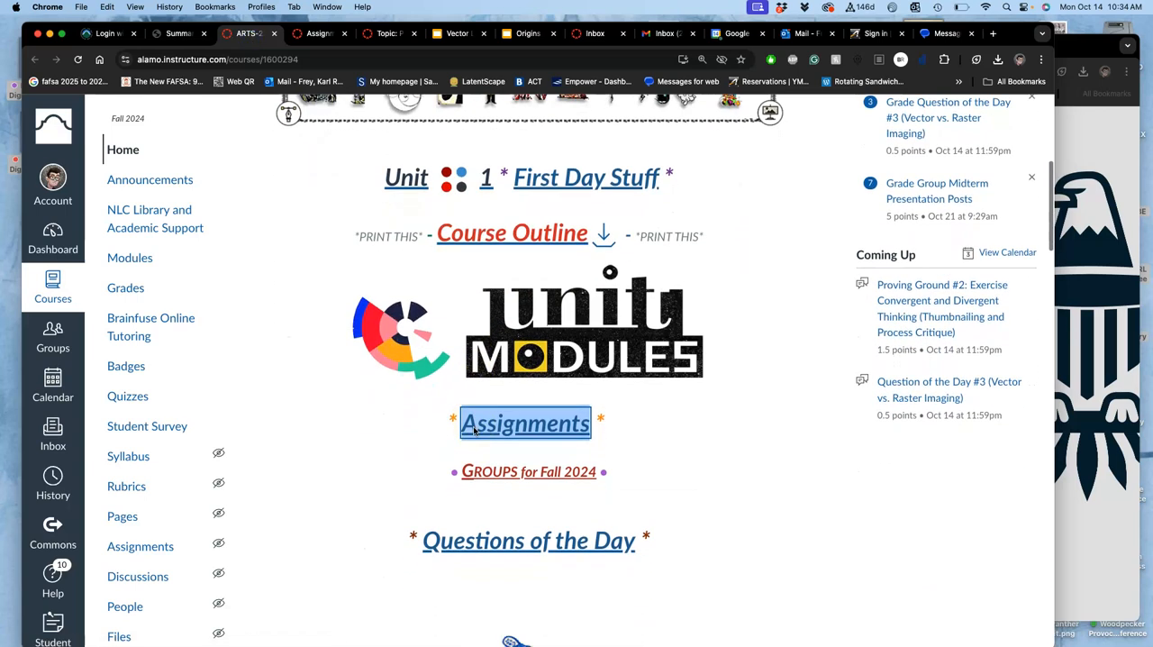
{"action": "left_click", "coordinate": [516, 425]}
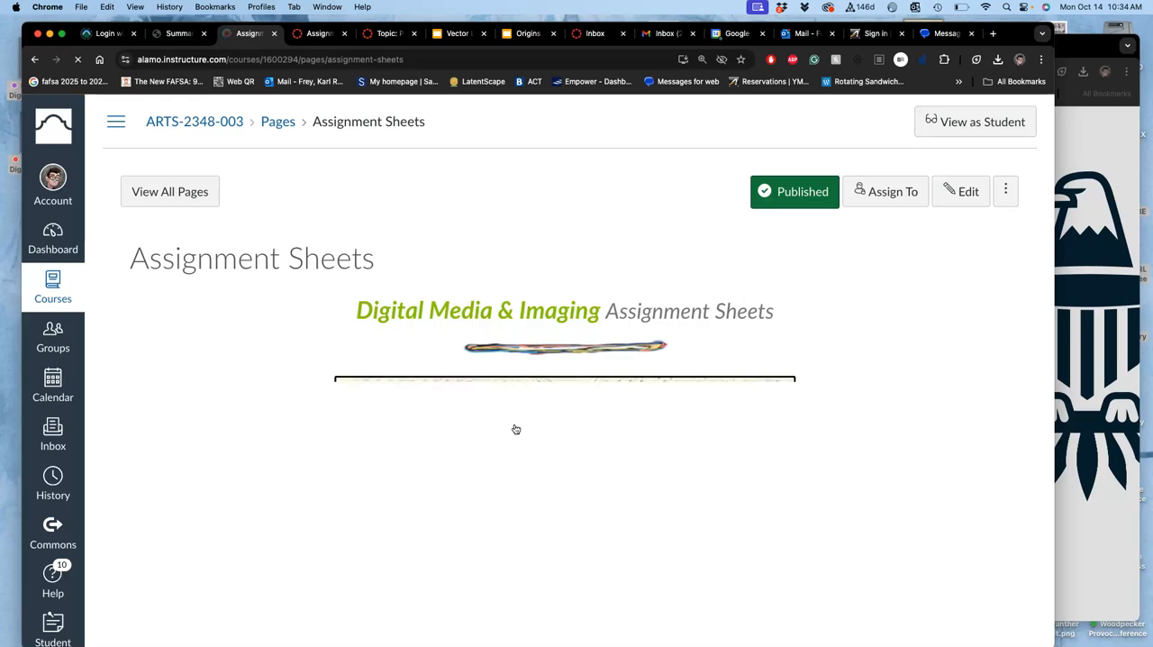
{"action": "scroll", "coordinate": [565, 544], "scroll_direction": "down", "scroll_amount": 5}
{"action": "scroll", "coordinate": [566, 544], "scroll_direction": "down", "scroll_amount": 4}
{"action": "scroll", "coordinate": [566, 544], "scroll_direction": "down", "scroll_amount": 4}
{"action": "scroll", "coordinate": [566, 544], "scroll_direction": "down", "scroll_amount": 3}
{"action": "scroll", "coordinate": [566, 544], "scroll_direction": "down", "scroll_amount": 3}
{"action": "scroll", "coordinate": [565, 544], "scroll_direction": "down", "scroll_amount": 1}
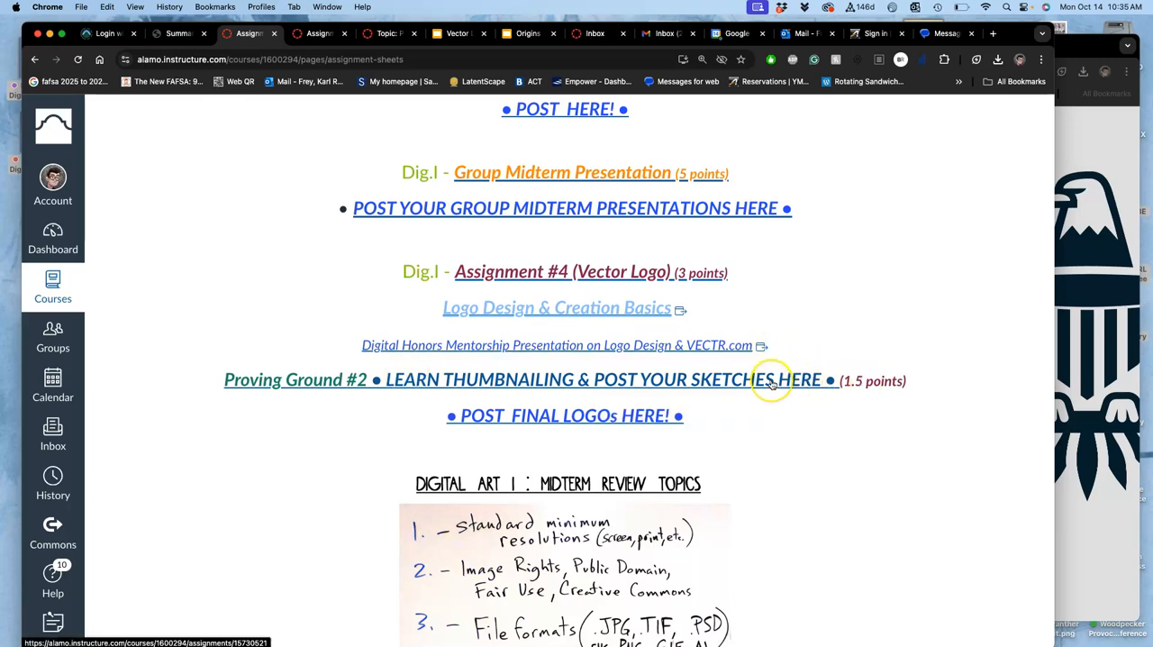
{"action": "right_click", "coordinate": [625, 312]}
{"action": "left_click", "coordinate": [666, 310]}
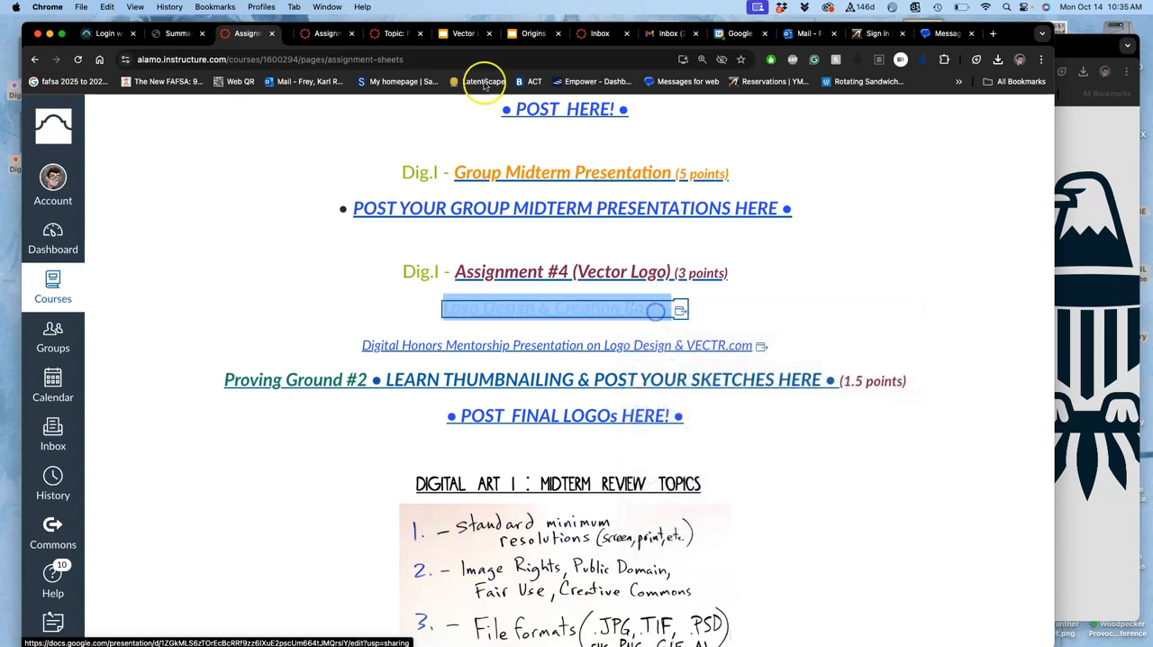
Switch to the Vector Logo Design deck and review slides 10, 12 and 15.
{"action": "left_click", "coordinate": [300, 33]}
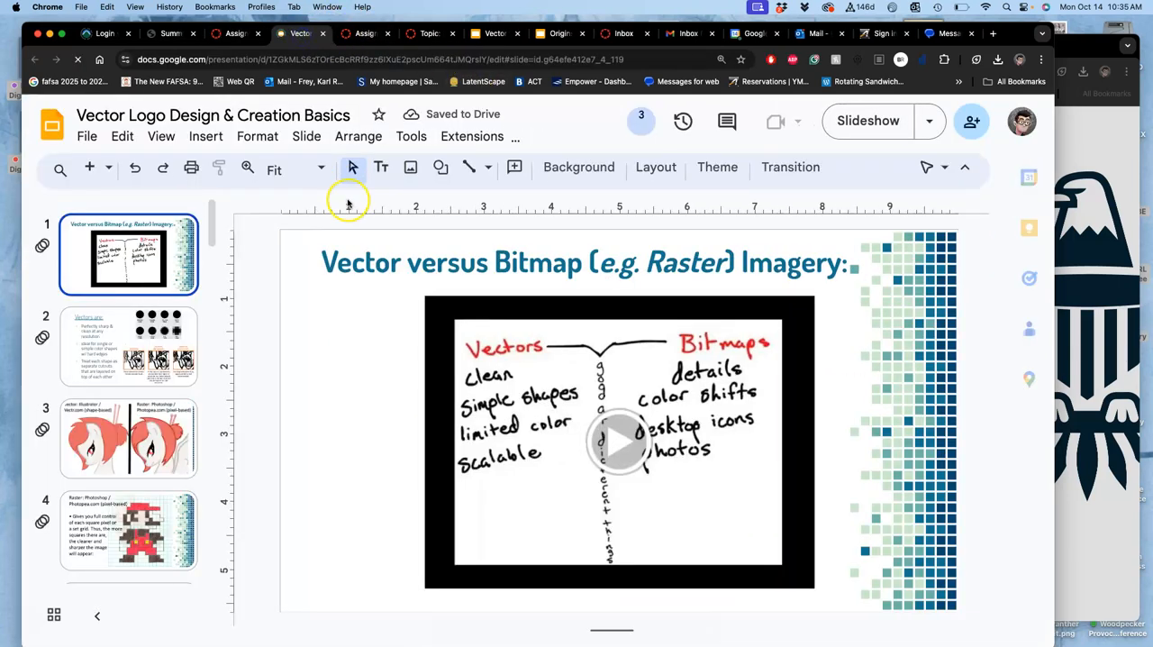
{"action": "scroll", "coordinate": [119, 361], "scroll_direction": "down", "scroll_amount": 5}
{"action": "scroll", "coordinate": [120, 360], "scroll_direction": "down", "scroll_amount": 5}
{"action": "scroll", "coordinate": [127, 368], "scroll_direction": "down", "scroll_amount": 3}
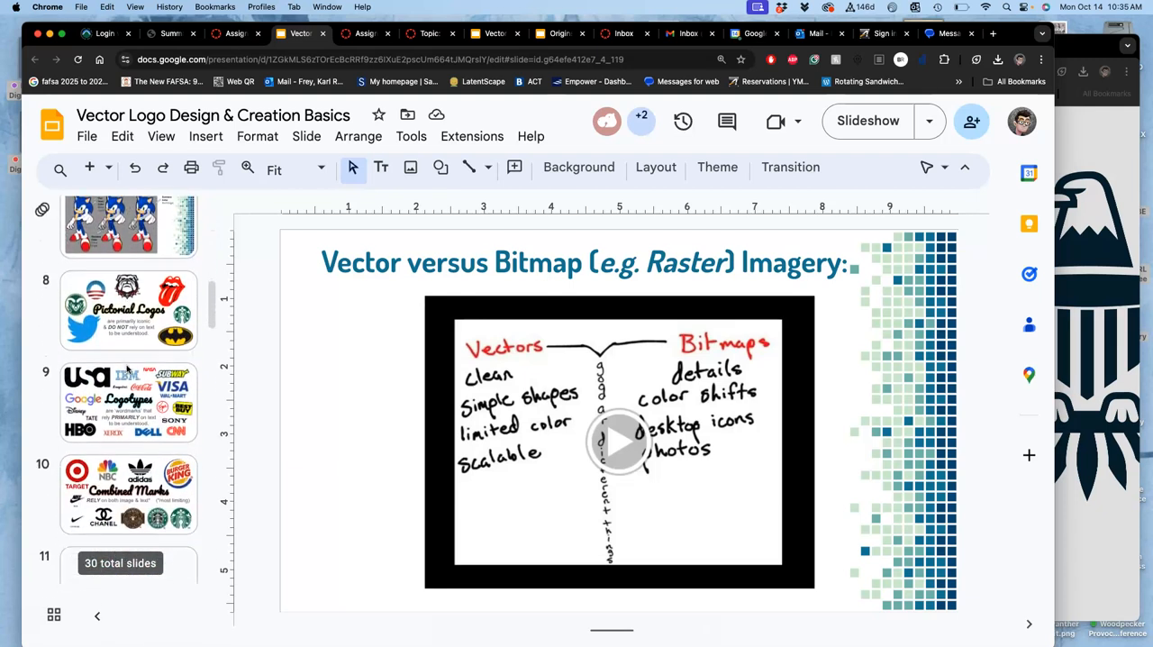
{"action": "scroll", "coordinate": [127, 368], "scroll_direction": "down", "scroll_amount": 2}
{"action": "scroll", "coordinate": [127, 368], "scroll_direction": "down", "scroll_amount": 3}
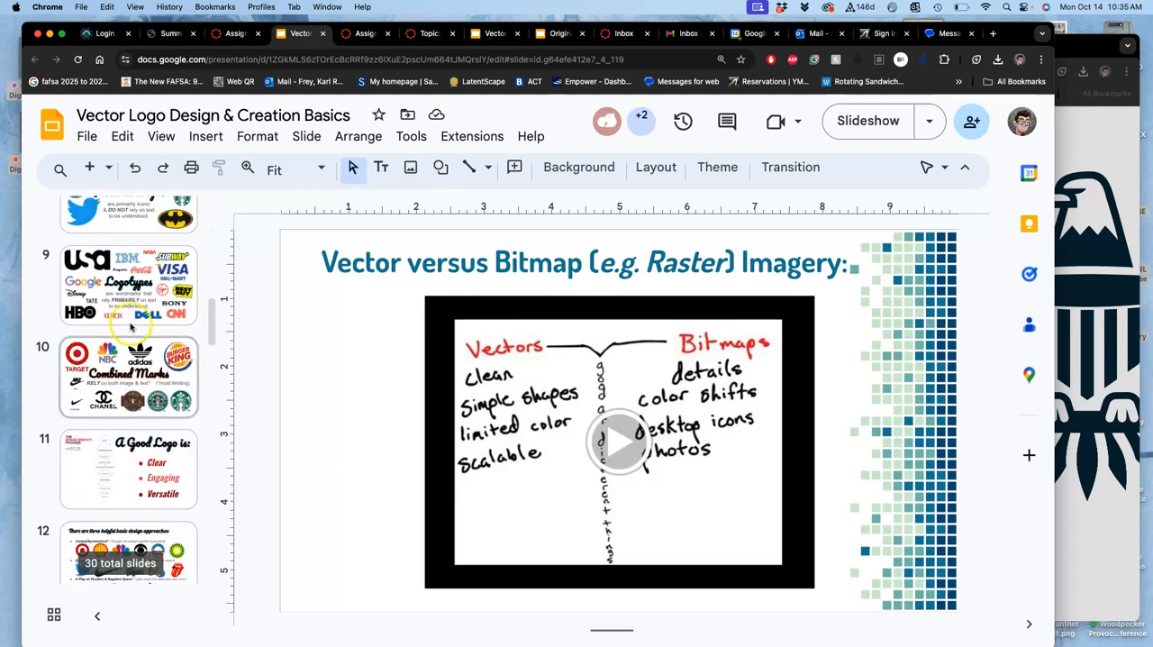
{"action": "left_click", "coordinate": [117, 365]}
{"action": "scroll", "coordinate": [127, 450], "scroll_direction": "down", "scroll_amount": 3}
{"action": "left_click", "coordinate": [129, 460]}
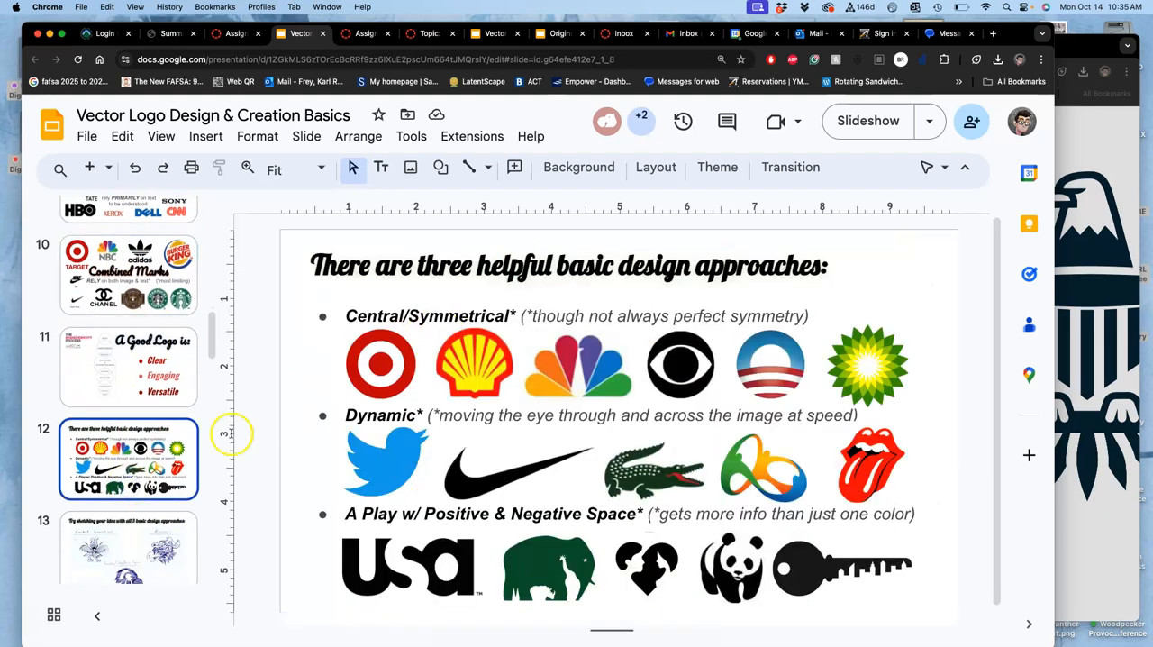
{"action": "scroll", "coordinate": [110, 419], "scroll_direction": "down", "scroll_amount": 5}
{"action": "scroll", "coordinate": [109, 419], "scroll_direction": "down", "scroll_amount": 5}
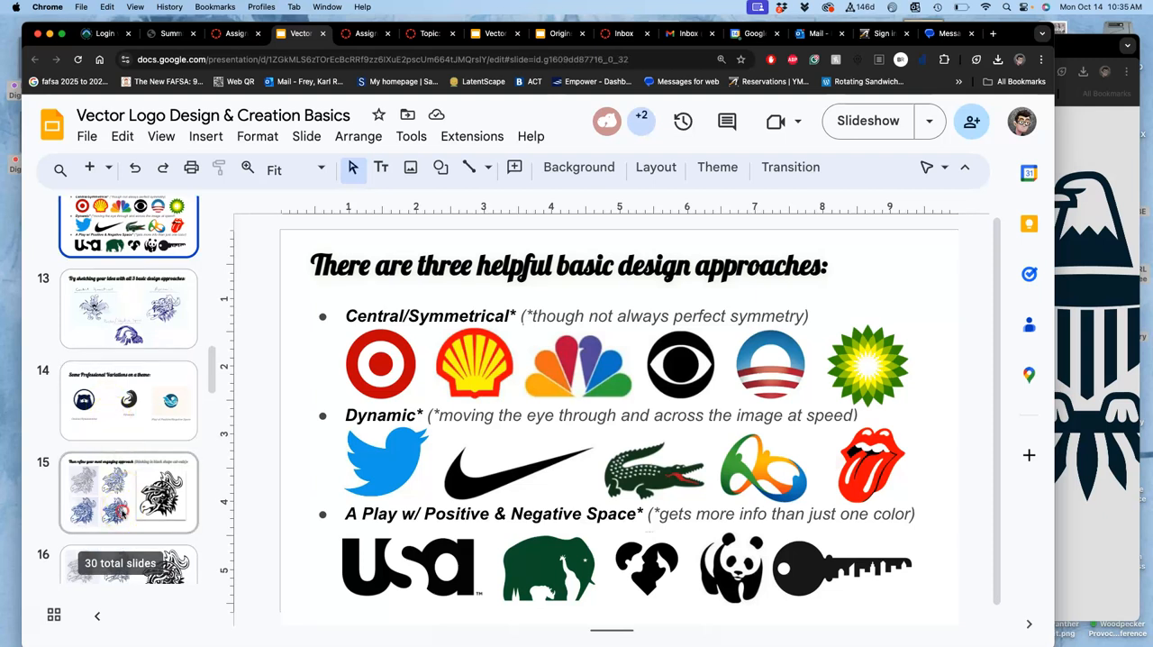
{"action": "right_click", "coordinate": [108, 491]}
{"action": "left_click", "coordinate": [99, 517]}
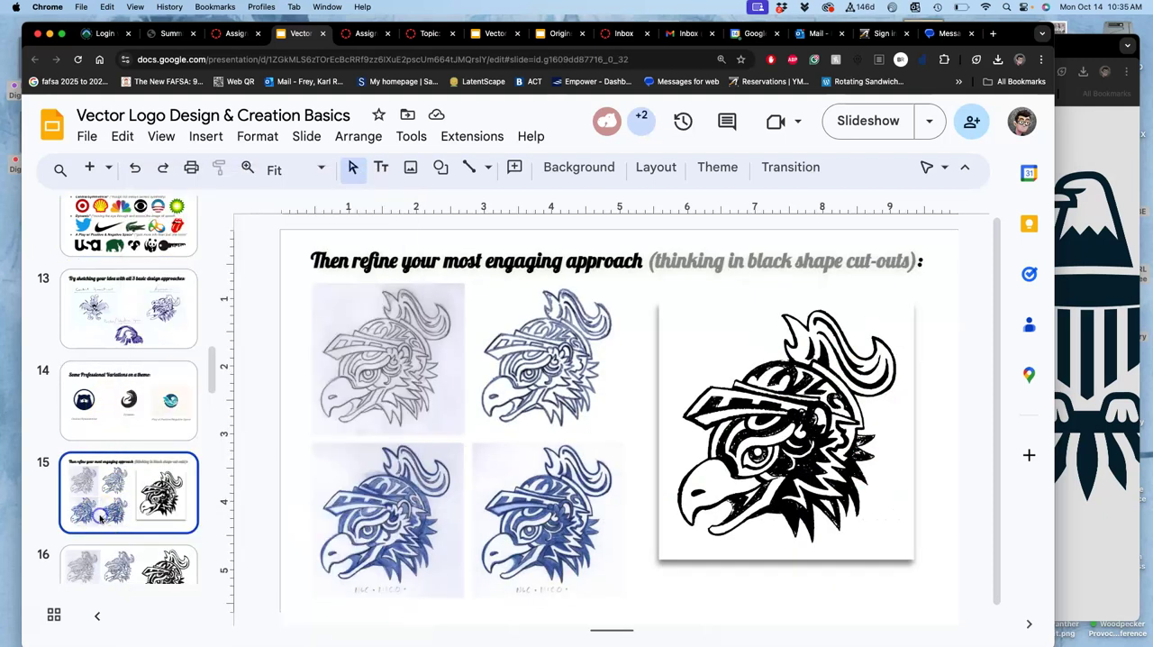
Compare slides 15 and 16 on the refined mascot heads by toggling between them.
{"action": "left_click", "coordinate": [99, 563]}
{"action": "left_click", "coordinate": [99, 446]}
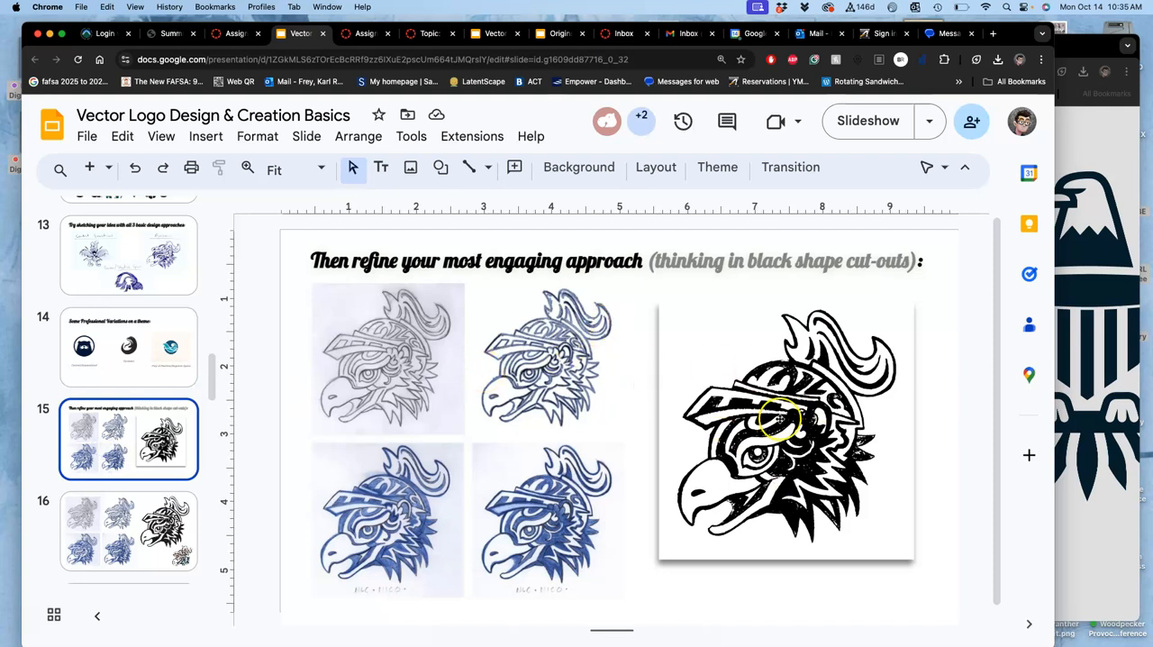
{"action": "key", "text": "Down"}
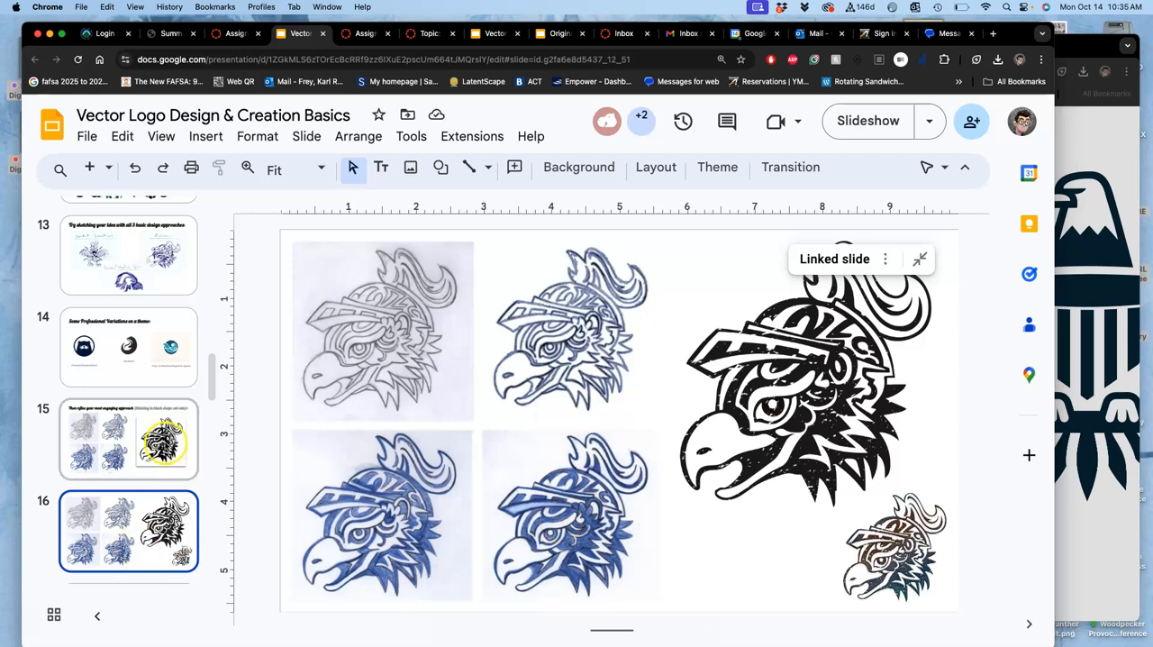
{"action": "left_click", "coordinate": [164, 443]}
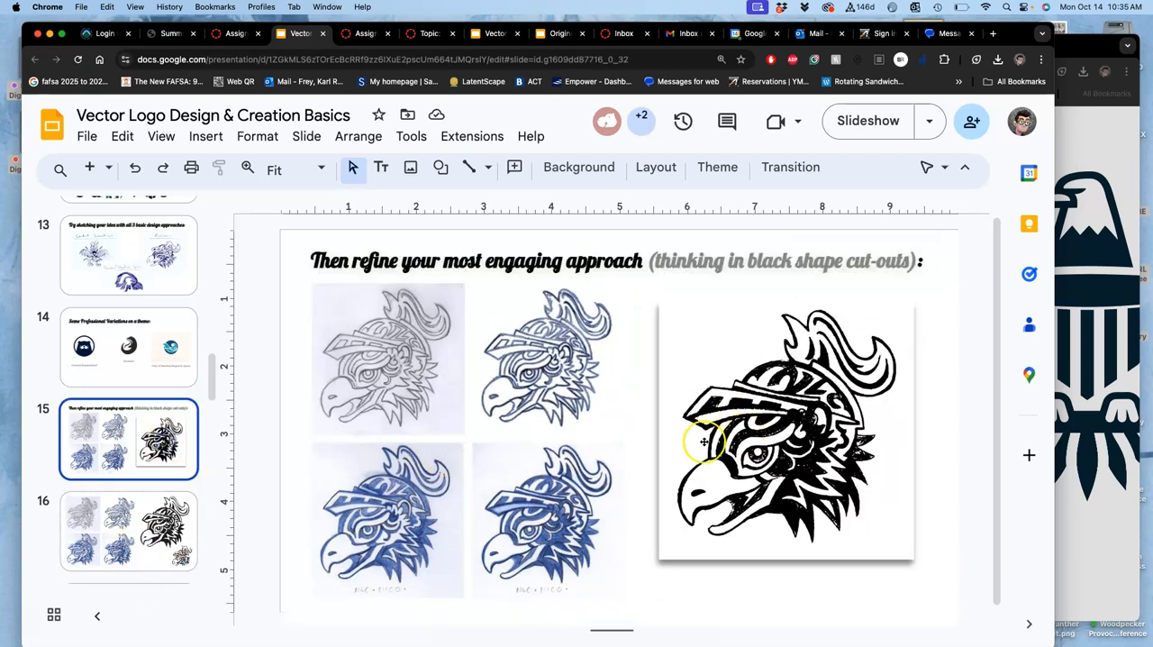
{"action": "left_click", "coordinate": [163, 521]}
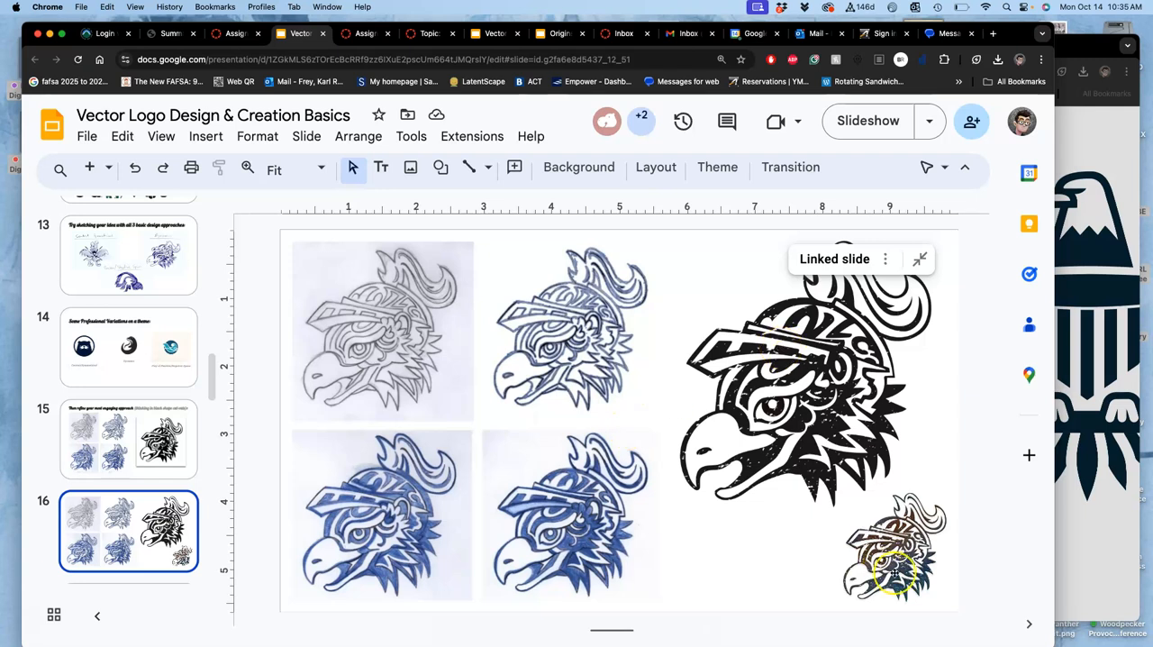
{"action": "scroll", "coordinate": [130, 561], "scroll_direction": "down", "scroll_amount": 2}
{"action": "scroll", "coordinate": [131, 560], "scroll_direction": "down", "scroll_amount": 2}
Review slide 17's THINK THIS comparison, slides 13 and 11, then return to 13 and 17.
{"action": "left_click", "coordinate": [129, 472]}
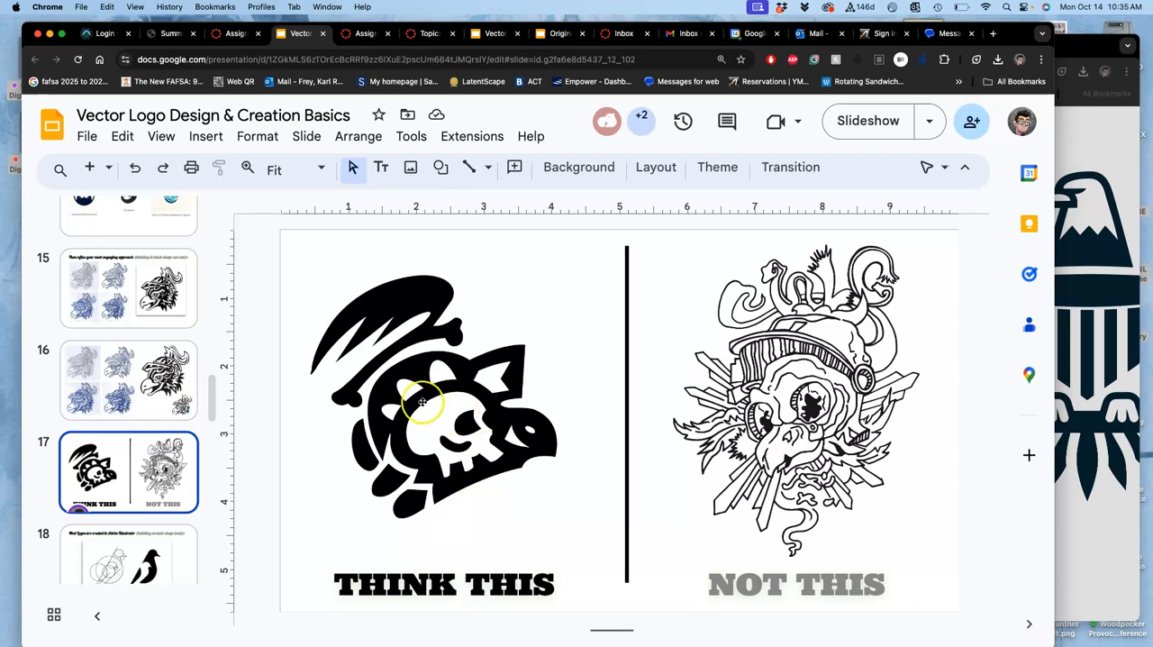
{"action": "scroll", "coordinate": [135, 369], "scroll_direction": "up", "scroll_amount": 4}
{"action": "scroll", "coordinate": [131, 378], "scroll_direction": "up", "scroll_amount": 3}
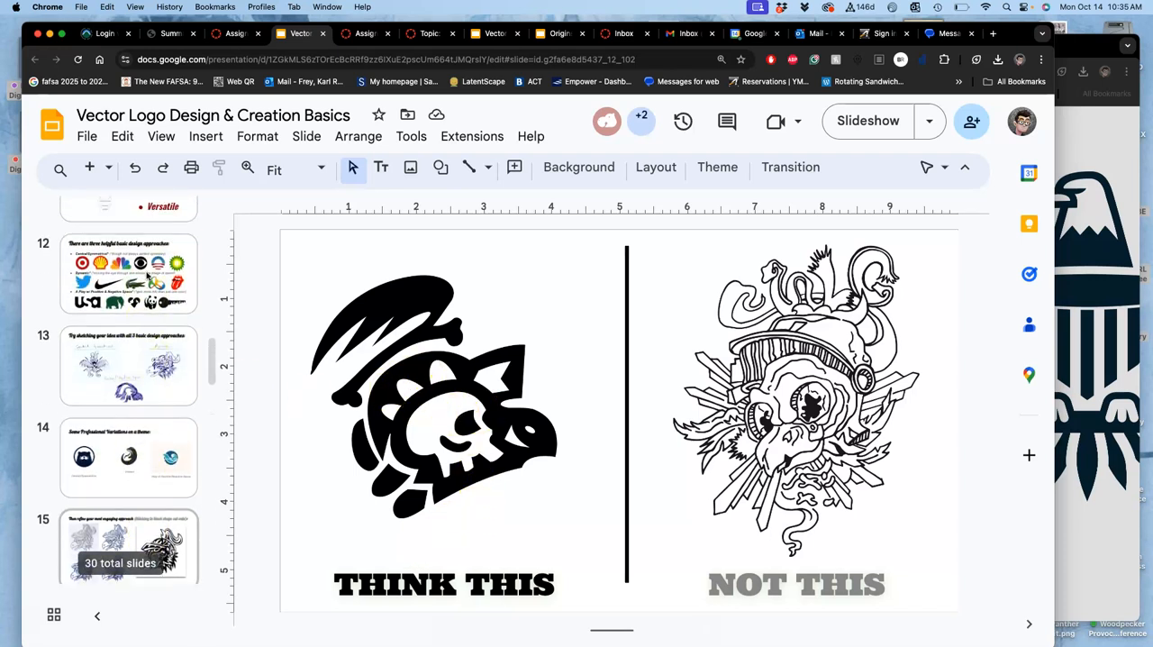
{"action": "left_click", "coordinate": [127, 389]}
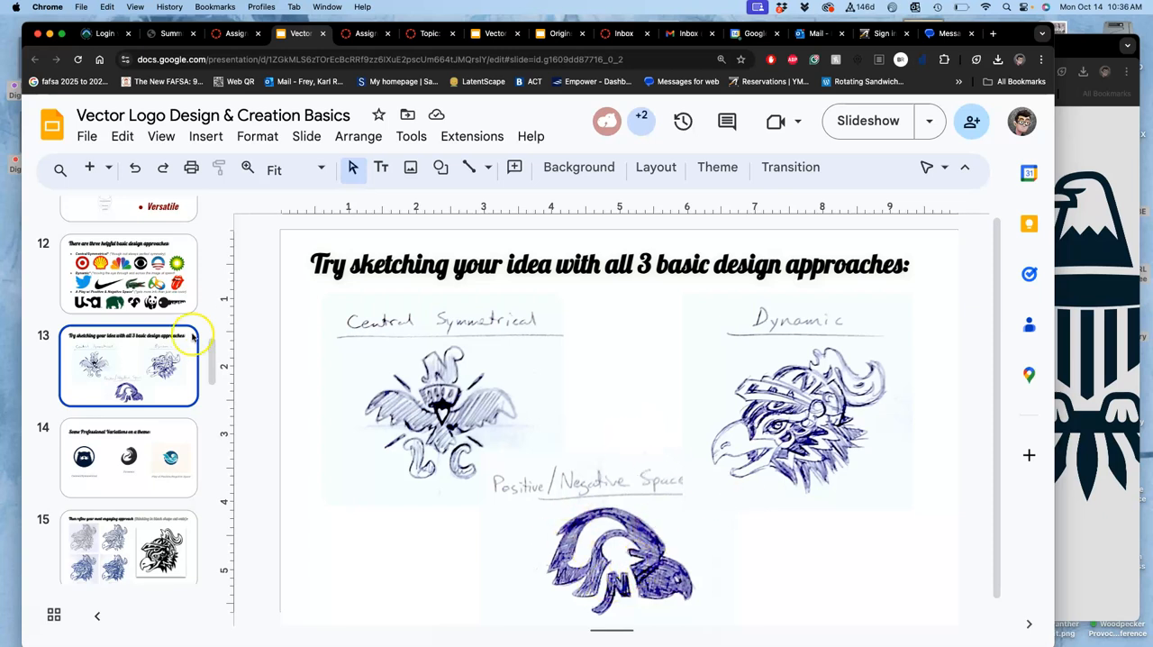
{"action": "scroll", "coordinate": [171, 306], "scroll_direction": "up", "scroll_amount": 2}
{"action": "left_click", "coordinate": [157, 257]}
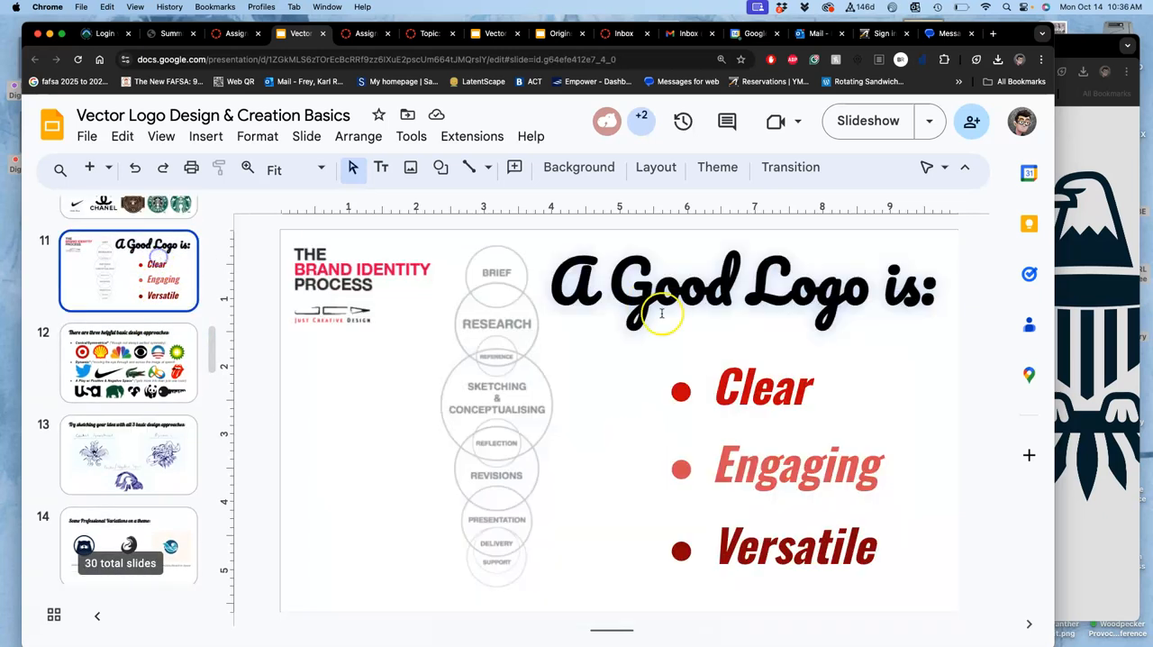
{"action": "scroll", "coordinate": [136, 378], "scroll_direction": "up", "scroll_amount": 1}
{"action": "left_click", "coordinate": [163, 460]}
{"action": "scroll", "coordinate": [158, 460], "scroll_direction": "down", "scroll_amount": 2}
{"action": "scroll", "coordinate": [158, 460], "scroll_direction": "down", "scroll_amount": 2}
{"action": "scroll", "coordinate": [135, 405], "scroll_direction": "down", "scroll_amount": 2}
{"action": "scroll", "coordinate": [135, 406], "scroll_direction": "down", "scroll_amount": 2}
{"action": "left_click", "coordinate": [167, 509]}
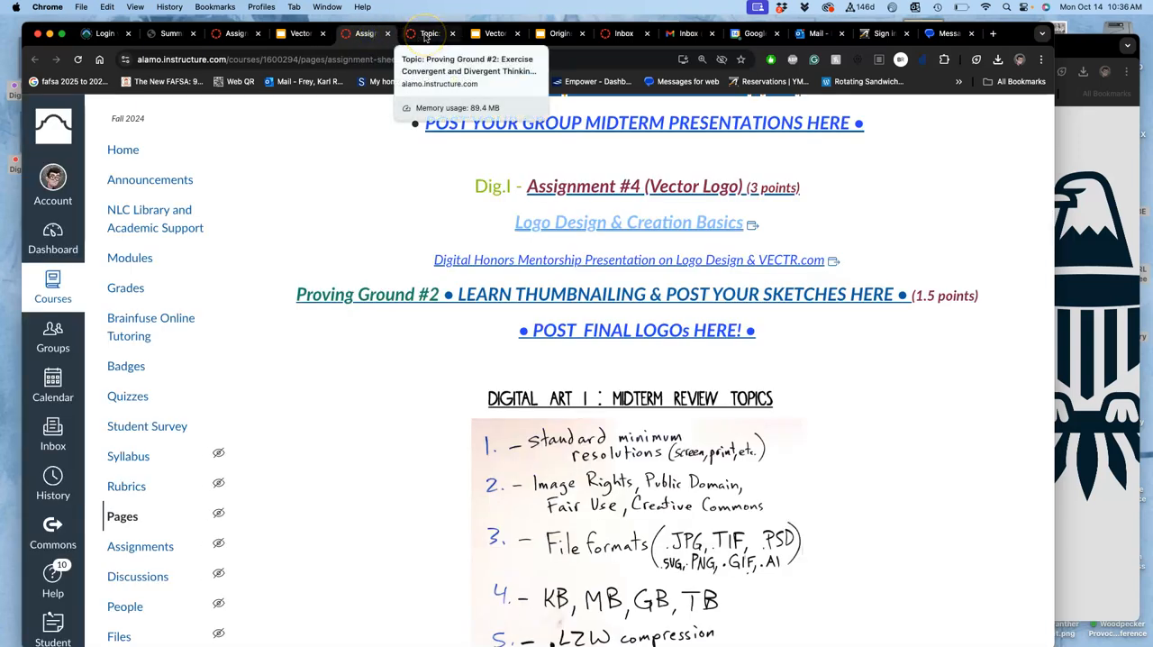
Open the Proving Ground #2 thumbnailing discussion and scroll past the teacher's sketch to its rubric.
{"action": "left_click", "coordinate": [583, 294]}
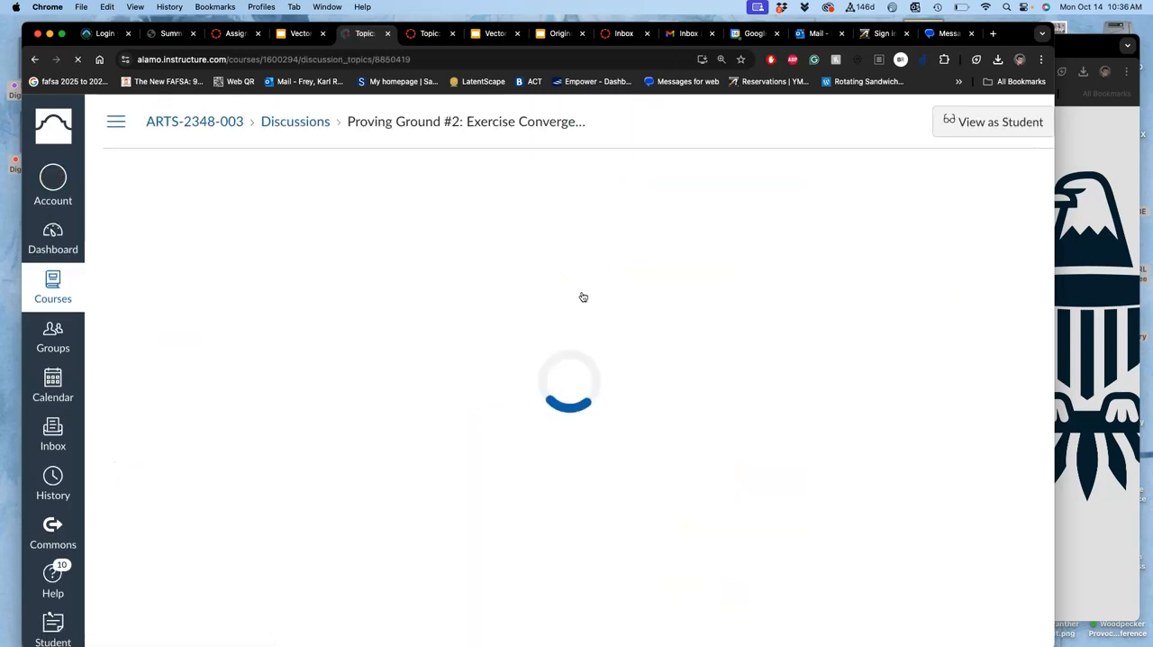
{"action": "scroll", "coordinate": [583, 294], "scroll_direction": "down", "scroll_amount": 3}
{"action": "scroll", "coordinate": [583, 295], "scroll_direction": "down", "scroll_amount": 10}
{"action": "scroll", "coordinate": [583, 294], "scroll_direction": "down", "scroll_amount": 10}
{"action": "scroll", "coordinate": [583, 294], "scroll_direction": "down", "scroll_amount": 5}
{"action": "scroll", "coordinate": [583, 297], "scroll_direction": "up", "scroll_amount": 3}
{"action": "scroll", "coordinate": [583, 298], "scroll_direction": "up", "scroll_amount": 5}
{"action": "scroll", "coordinate": [583, 298], "scroll_direction": "down", "scroll_amount": 2}
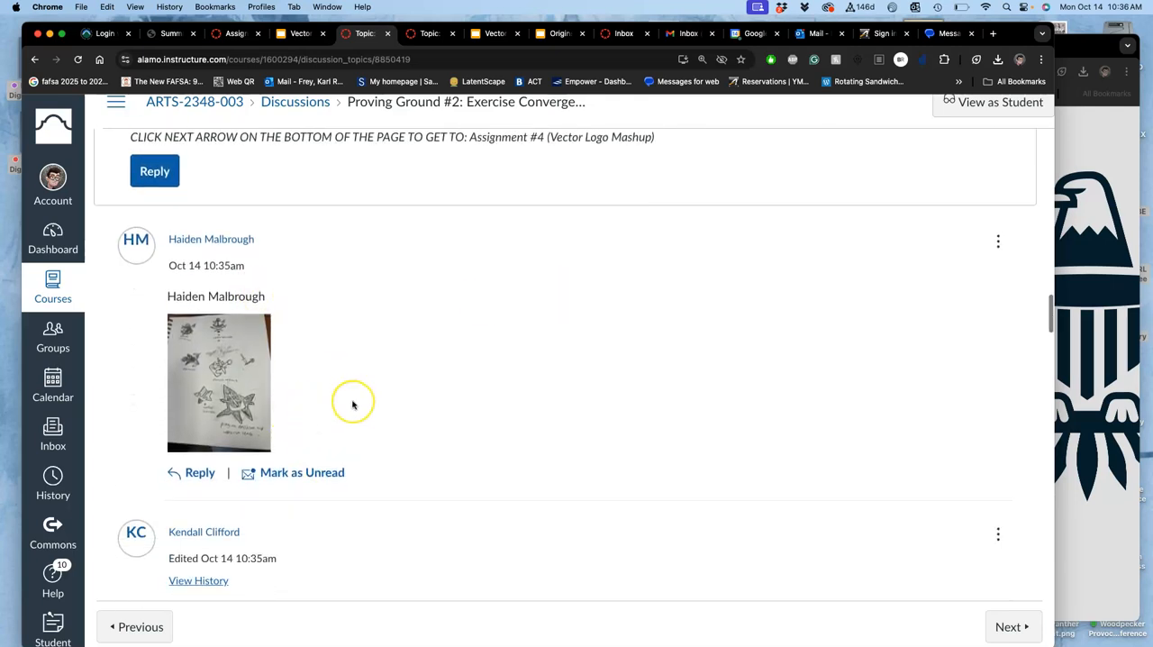
{"action": "scroll", "coordinate": [333, 405], "scroll_direction": "down", "scroll_amount": 8}
{"action": "scroll", "coordinate": [352, 404], "scroll_direction": "down", "scroll_amount": 3}
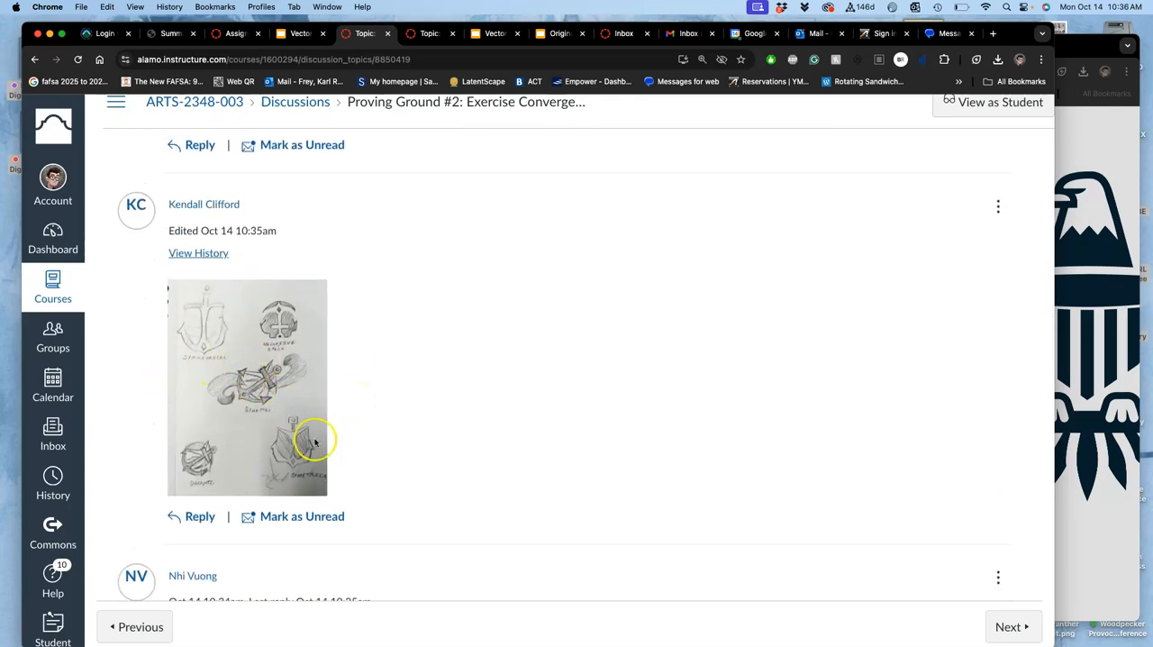
{"action": "scroll", "coordinate": [433, 423], "scroll_direction": "down", "scroll_amount": 1}
{"action": "scroll", "coordinate": [433, 423], "scroll_direction": "down", "scroll_amount": 2}
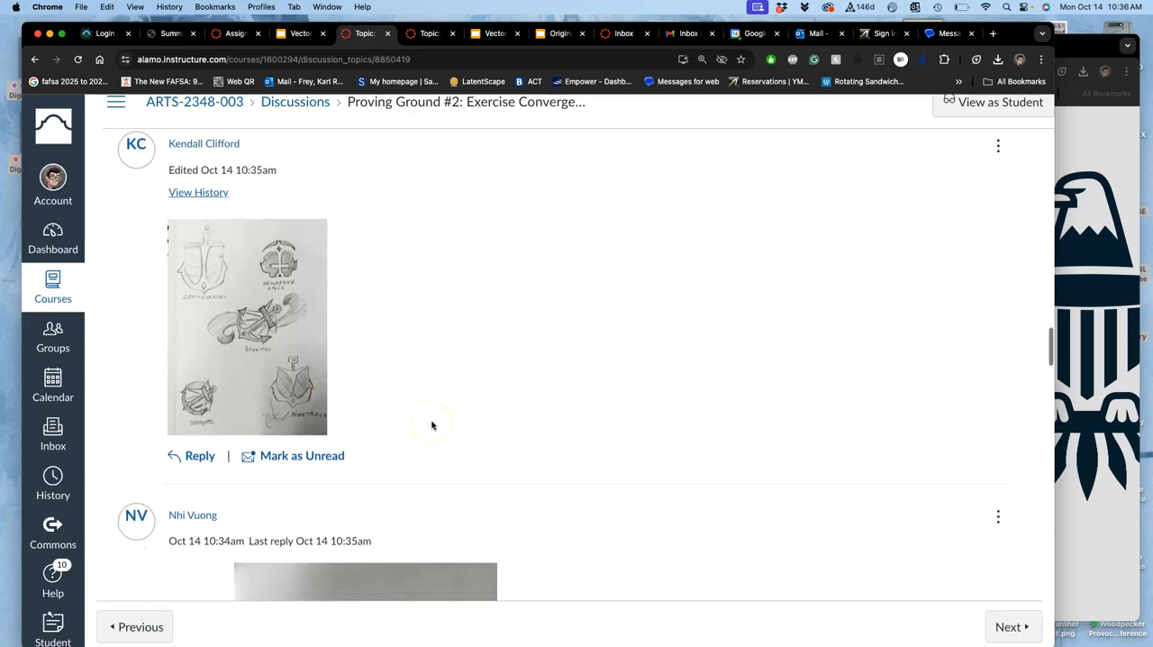
{"action": "scroll", "coordinate": [432, 424], "scroll_direction": "down", "scroll_amount": 2}
{"action": "scroll", "coordinate": [432, 424], "scroll_direction": "down", "scroll_amount": 4}
{"action": "scroll", "coordinate": [432, 423], "scroll_direction": "down", "scroll_amount": 2}
{"action": "scroll", "coordinate": [432, 424], "scroll_direction": "down", "scroll_amount": 3}
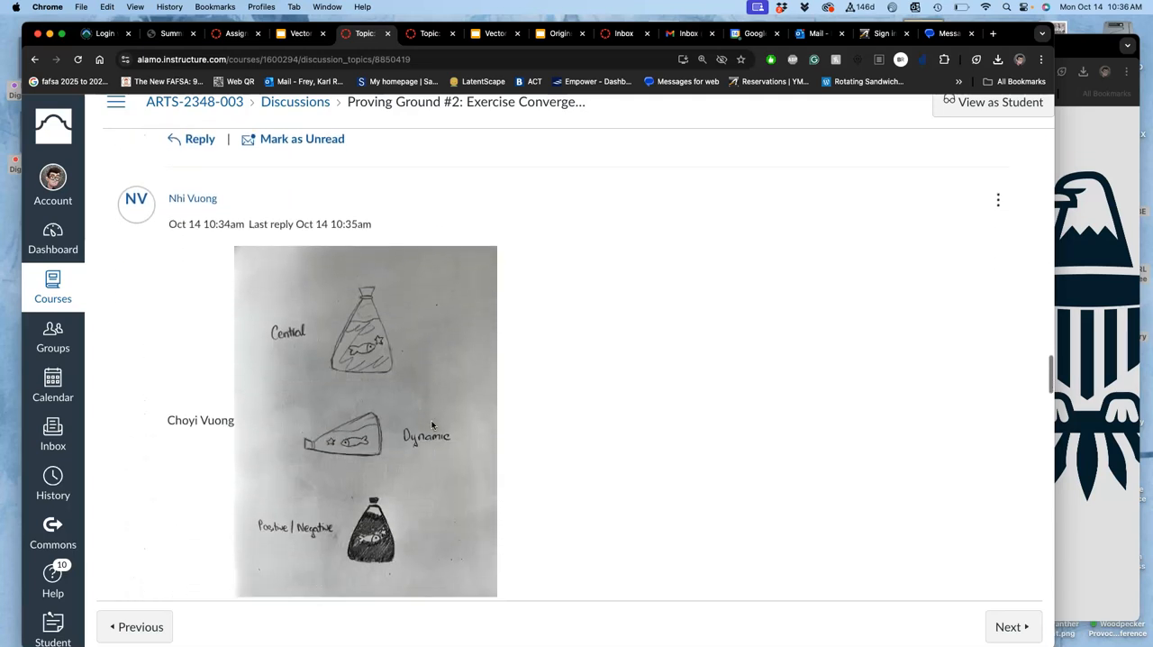
{"action": "scroll", "coordinate": [433, 424], "scroll_direction": "down", "scroll_amount": 3}
{"action": "scroll", "coordinate": [433, 423], "scroll_direction": "down", "scroll_amount": 3}
{"action": "scroll", "coordinate": [432, 424], "scroll_direction": "down", "scroll_amount": 3}
{"action": "scroll", "coordinate": [432, 424], "scroll_direction": "down", "scroll_amount": 2}
{"action": "scroll", "coordinate": [433, 426], "scroll_direction": "down", "scroll_amount": 2}
{"action": "scroll", "coordinate": [432, 425], "scroll_direction": "down", "scroll_amount": 4}
{"action": "scroll", "coordinate": [432, 426], "scroll_direction": "down", "scroll_amount": 2}
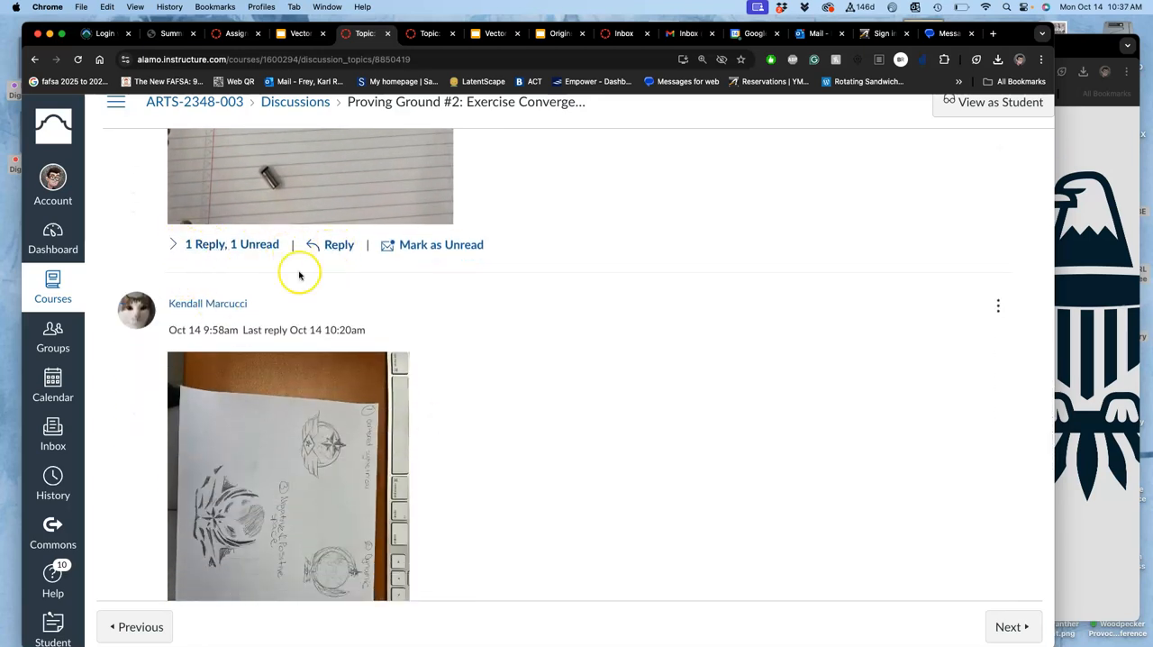
{"action": "scroll", "coordinate": [280, 288], "scroll_direction": "up", "scroll_amount": 3}
{"action": "scroll", "coordinate": [279, 288], "scroll_direction": "up", "scroll_amount": 3}
{"action": "scroll", "coordinate": [279, 288], "scroll_direction": "up", "scroll_amount": 3}
{"action": "scroll", "coordinate": [280, 288], "scroll_direction": "up", "scroll_amount": 2}
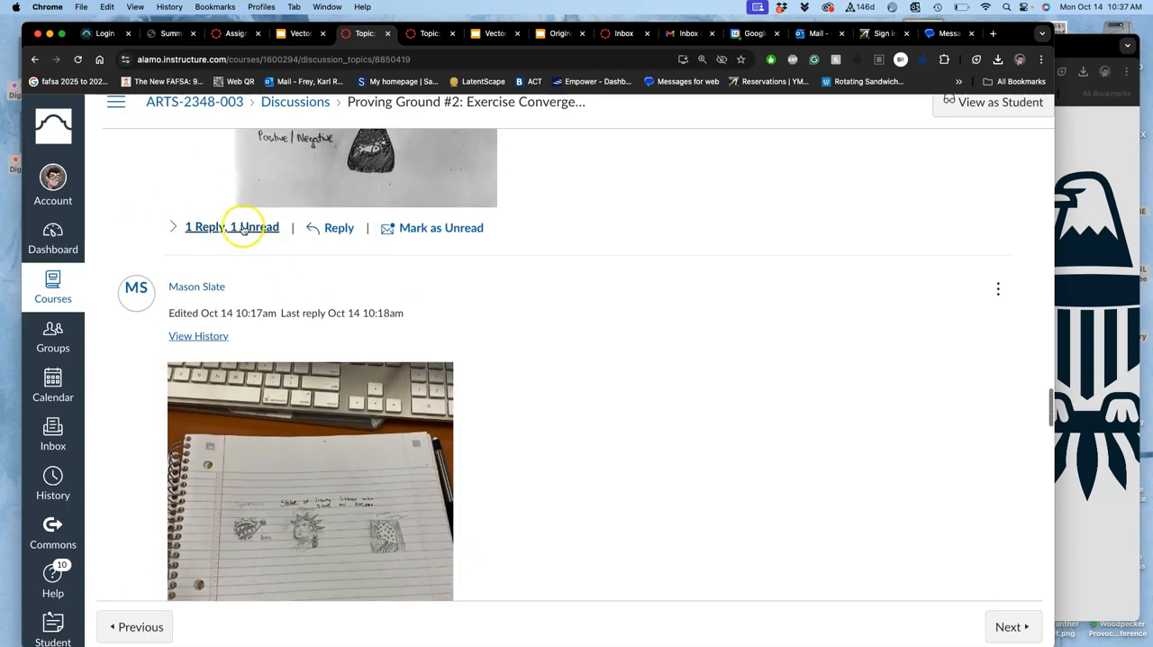
{"action": "scroll", "coordinate": [300, 333], "scroll_direction": "down", "scroll_amount": 5}
{"action": "scroll", "coordinate": [300, 332], "scroll_direction": "down", "scroll_amount": 5}
{"action": "scroll", "coordinate": [300, 332], "scroll_direction": "down", "scroll_amount": 4}
{"action": "scroll", "coordinate": [300, 332], "scroll_direction": "down", "scroll_amount": 1}
{"action": "scroll", "coordinate": [300, 332], "scroll_direction": "down", "scroll_amount": 4}
{"action": "scroll", "coordinate": [300, 332], "scroll_direction": "up", "scroll_amount": 1}
{"action": "scroll", "coordinate": [300, 333], "scroll_direction": "up", "scroll_amount": 1}
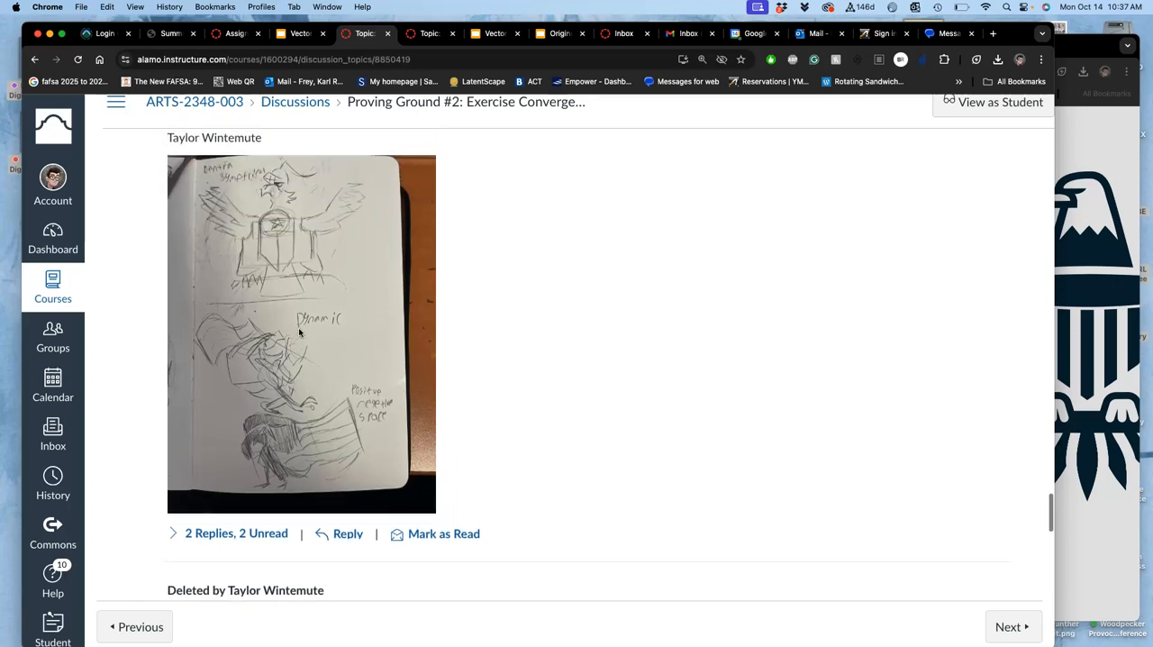
{"action": "left_click", "coordinate": [332, 344]}
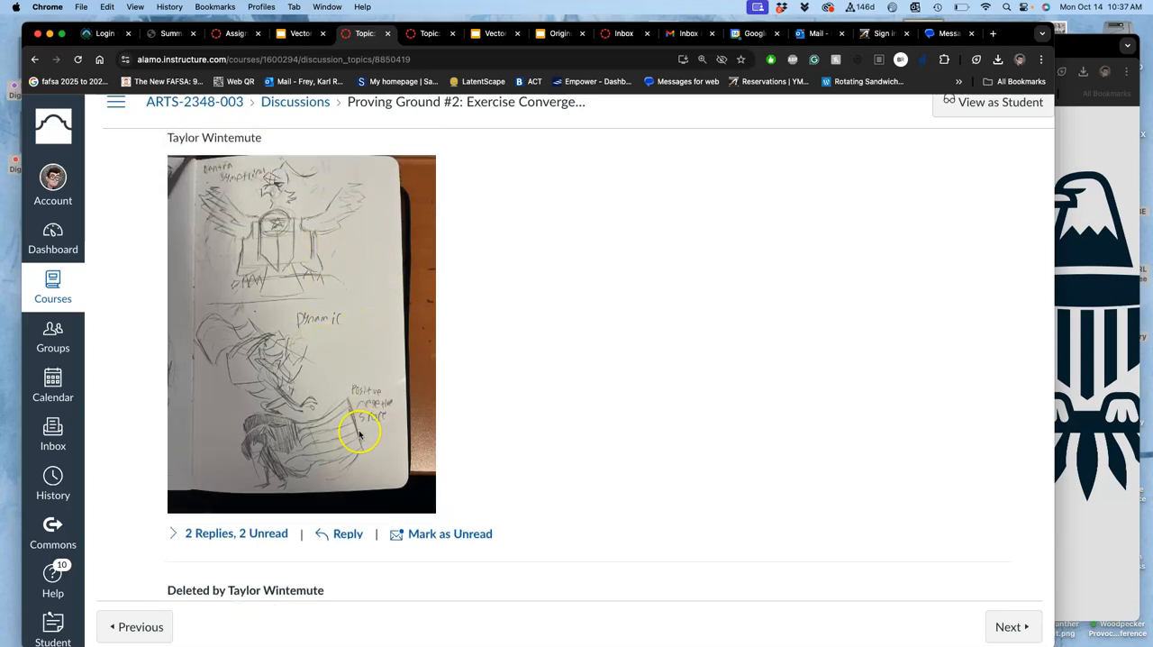
{"action": "scroll", "coordinate": [460, 417], "scroll_direction": "down", "scroll_amount": 3}
{"action": "scroll", "coordinate": [460, 417], "scroll_direction": "down", "scroll_amount": 3}
{"action": "scroll", "coordinate": [460, 417], "scroll_direction": "down", "scroll_amount": 3}
{"action": "scroll", "coordinate": [460, 417], "scroll_direction": "down", "scroll_amount": 2}
{"action": "scroll", "coordinate": [459, 417], "scroll_direction": "down", "scroll_amount": 5}
{"action": "scroll", "coordinate": [460, 417], "scroll_direction": "down", "scroll_amount": 5}
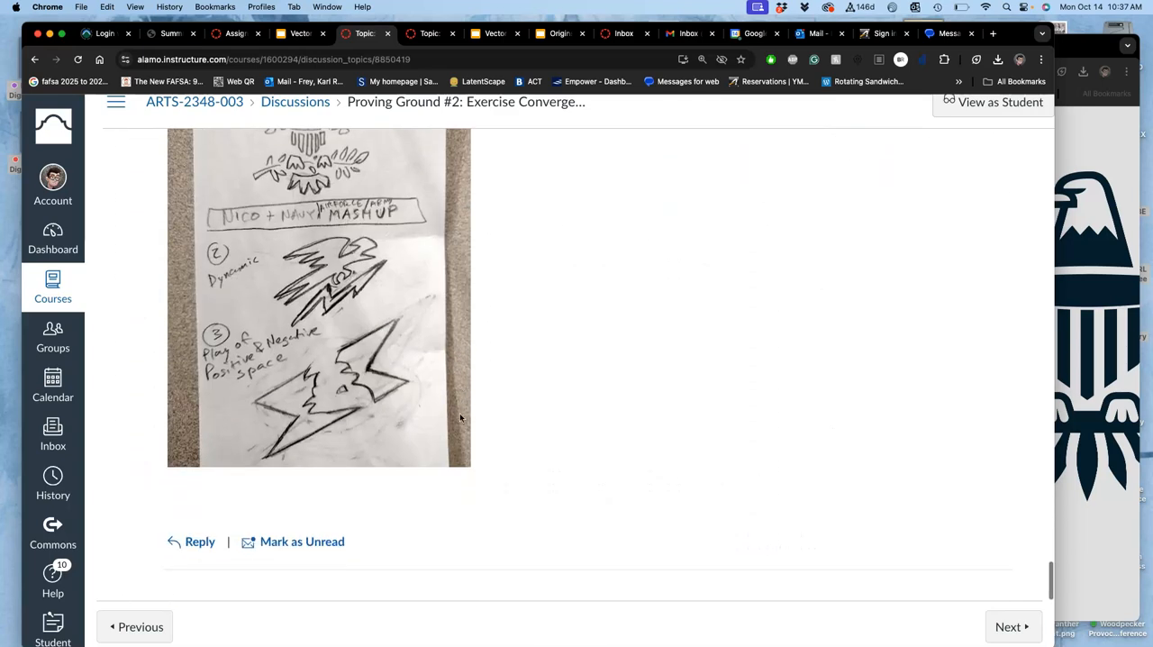
{"action": "scroll", "coordinate": [459, 417], "scroll_direction": "up", "scroll_amount": 2}
{"action": "scroll", "coordinate": [460, 417], "scroll_direction": "up", "scroll_amount": 2}
{"action": "scroll", "coordinate": [459, 417], "scroll_direction": "up", "scroll_amount": 1}
{"action": "scroll", "coordinate": [459, 412], "scroll_direction": "up", "scroll_amount": 1}
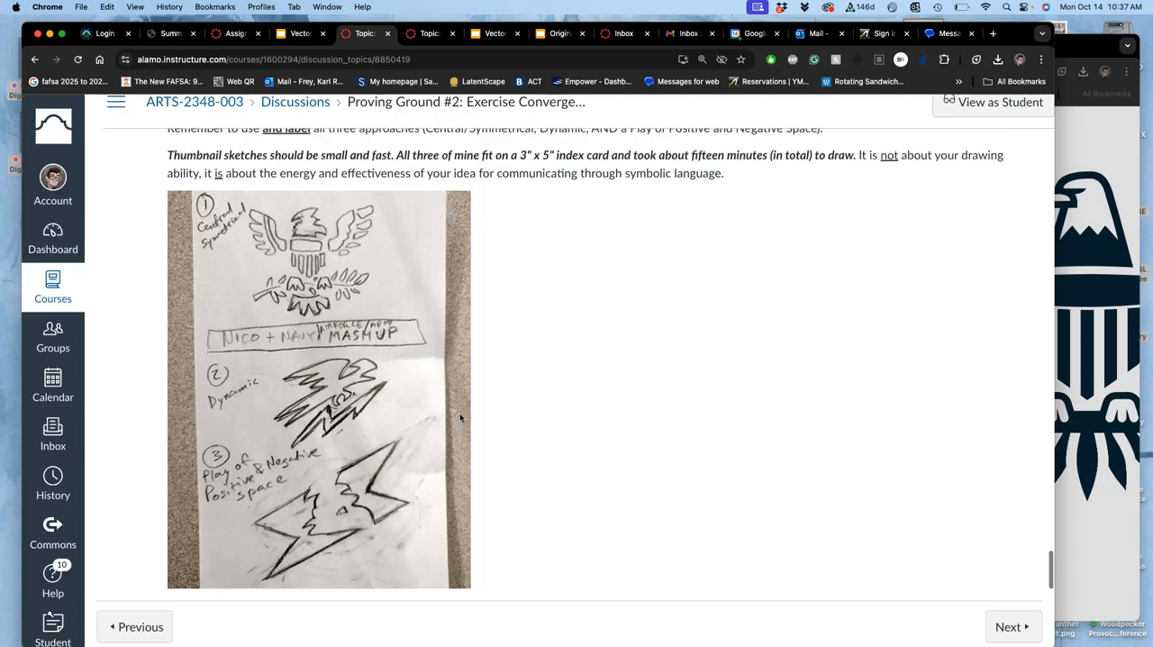
{"action": "right_click", "coordinate": [460, 412]}
{"action": "left_click", "coordinate": [567, 509]}
{"action": "left_click", "coordinate": [523, 426]}
{"action": "scroll", "coordinate": [524, 426], "scroll_direction": "up", "scroll_amount": 10}
{"action": "scroll", "coordinate": [523, 426], "scroll_direction": "up", "scroll_amount": 10}
{"action": "scroll", "coordinate": [524, 426], "scroll_direction": "up", "scroll_amount": 10}
{"action": "scroll", "coordinate": [524, 426], "scroll_direction": "down", "scroll_amount": 5}
{"action": "scroll", "coordinate": [523, 427], "scroll_direction": "down", "scroll_amount": 10}
{"action": "scroll", "coordinate": [523, 426], "scroll_direction": "down", "scroll_amount": 5}
{"action": "scroll", "coordinate": [523, 426], "scroll_direction": "up", "scroll_amount": 3}
{"action": "scroll", "coordinate": [515, 396], "scroll_direction": "up", "scroll_amount": 1}
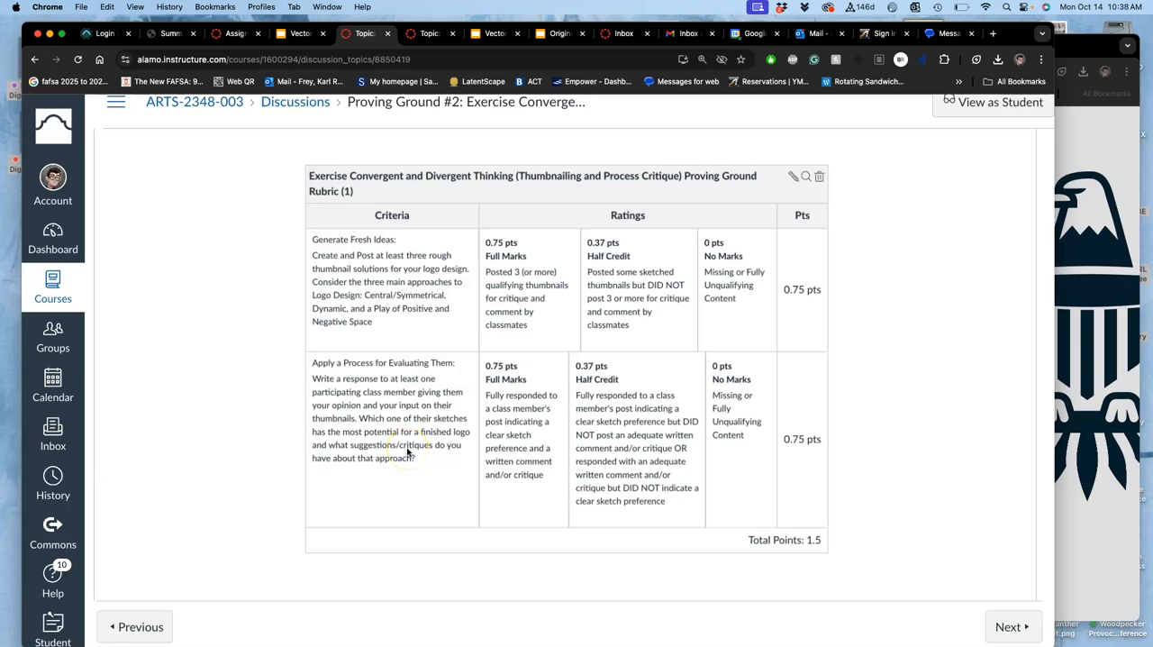
{"action": "scroll", "coordinate": [407, 453], "scroll_direction": "down", "scroll_amount": 5}
{"action": "scroll", "coordinate": [407, 452], "scroll_direction": "down", "scroll_amount": 10}
{"action": "scroll", "coordinate": [387, 436], "scroll_direction": "down", "scroll_amount": 2}
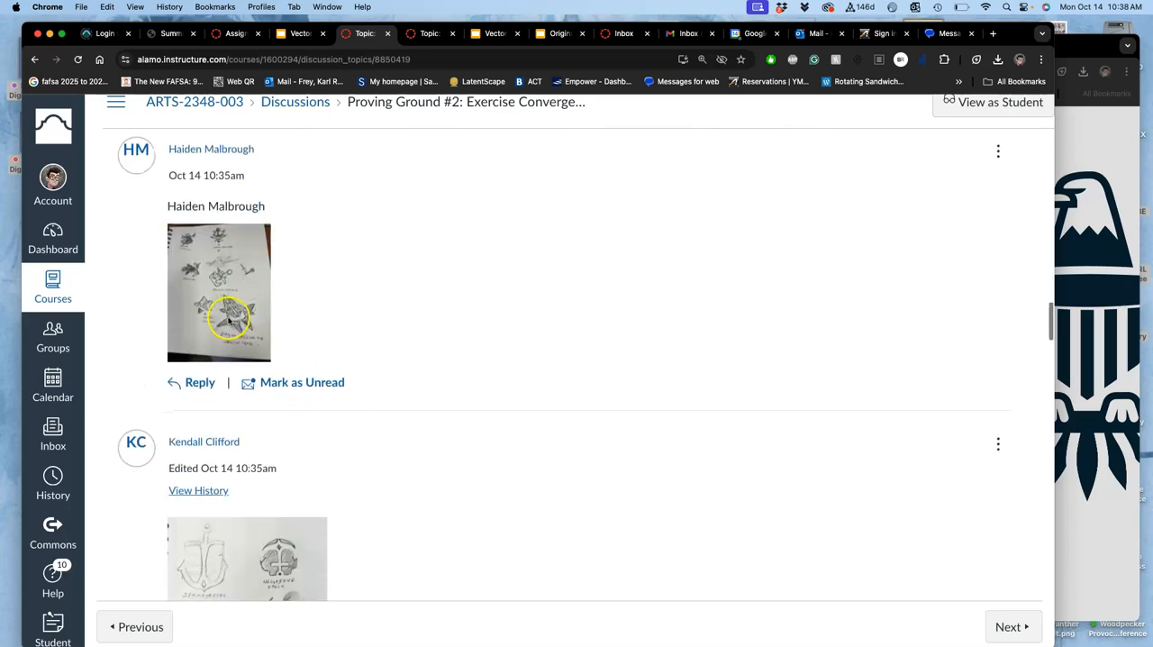
{"action": "scroll", "coordinate": [325, 317], "scroll_direction": "up", "scroll_amount": 2}
{"action": "scroll", "coordinate": [324, 317], "scroll_direction": "up", "scroll_amount": 3}
{"action": "scroll", "coordinate": [324, 317], "scroll_direction": "up", "scroll_amount": 3}
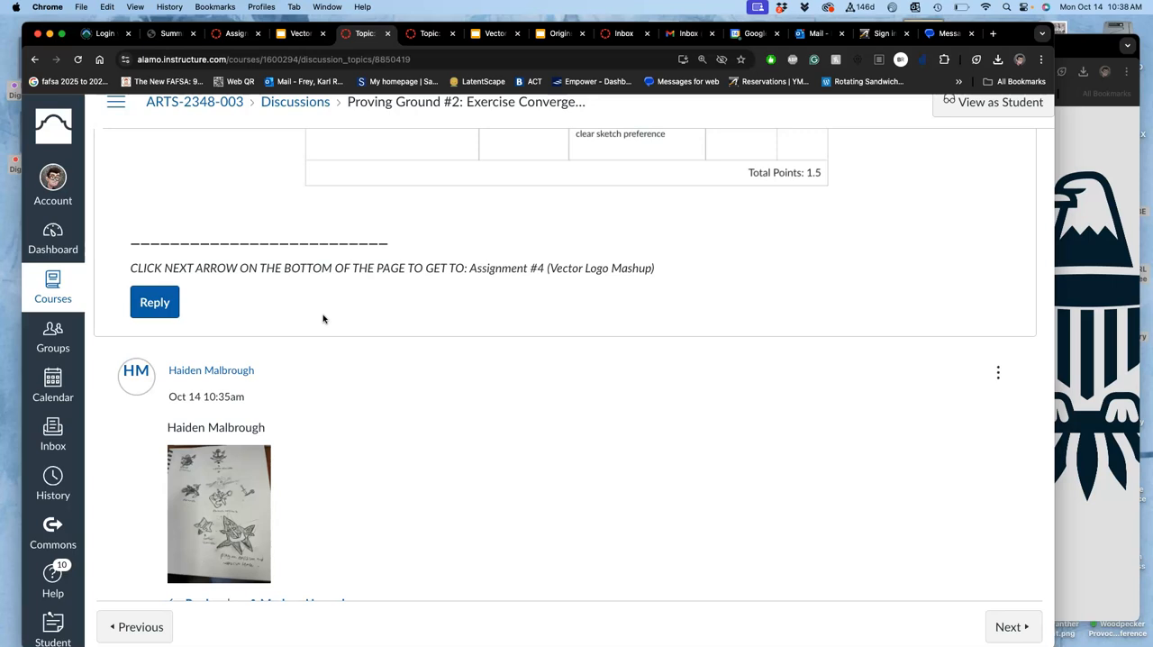
{"action": "scroll", "coordinate": [324, 317], "scroll_direction": "up", "scroll_amount": 5}
{"action": "scroll", "coordinate": [324, 318], "scroll_direction": "up", "scroll_amount": 2}
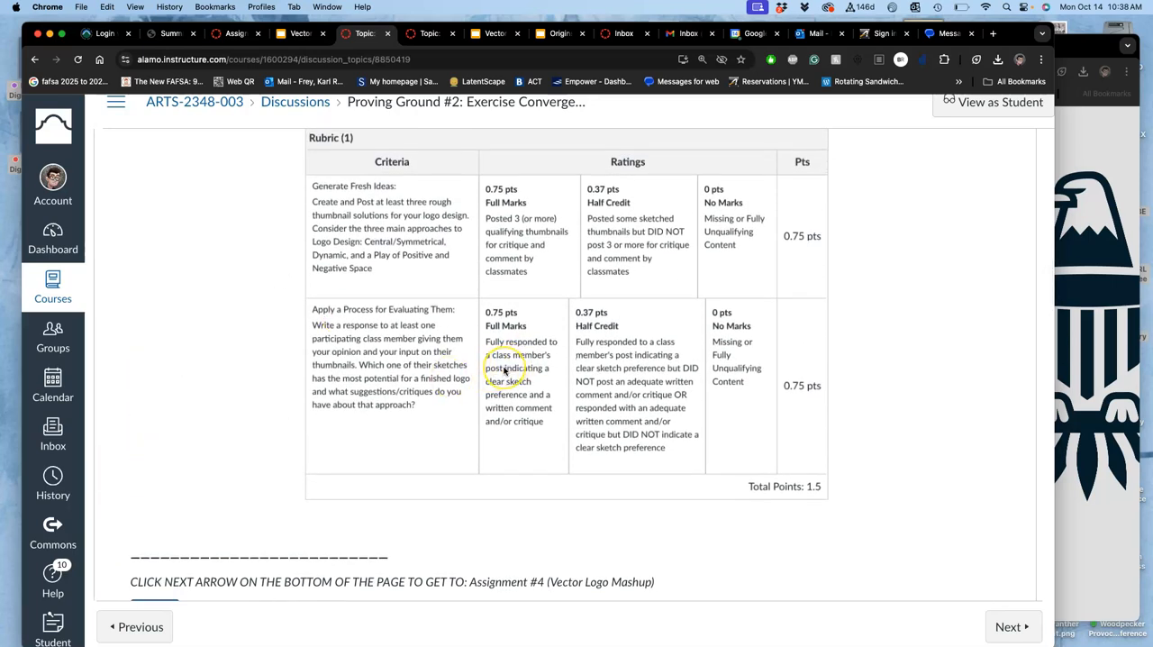
{"action": "scroll", "coordinate": [504, 371], "scroll_direction": "down", "scroll_amount": 2}
{"action": "scroll", "coordinate": [504, 372], "scroll_direction": "down", "scroll_amount": 8}
{"action": "scroll", "coordinate": [504, 372], "scroll_direction": "down", "scroll_amount": 4}
{"action": "scroll", "coordinate": [504, 371], "scroll_direction": "down", "scroll_amount": 3}
{"action": "scroll", "coordinate": [505, 372], "scroll_direction": "down", "scroll_amount": 3}
{"action": "scroll", "coordinate": [505, 371], "scroll_direction": "down", "scroll_amount": 4}
{"action": "scroll", "coordinate": [505, 371], "scroll_direction": "down", "scroll_amount": 4}
{"action": "scroll", "coordinate": [504, 372], "scroll_direction": "down", "scroll_amount": 4}
{"action": "scroll", "coordinate": [504, 371], "scroll_direction": "down", "scroll_amount": 3}
{"action": "scroll", "coordinate": [505, 371], "scroll_direction": "down", "scroll_amount": 4}
{"action": "scroll", "coordinate": [504, 371], "scroll_direction": "down", "scroll_amount": 3}
{"action": "scroll", "coordinate": [504, 372], "scroll_direction": "down", "scroll_amount": 4}
{"action": "scroll", "coordinate": [505, 371], "scroll_direction": "down", "scroll_amount": 4}
{"action": "scroll", "coordinate": [504, 372], "scroll_direction": "down", "scroll_amount": 2}
{"action": "scroll", "coordinate": [504, 371], "scroll_direction": "up", "scroll_amount": 1}
{"action": "scroll", "coordinate": [505, 371], "scroll_direction": "down", "scroll_amount": 1}
{"action": "scroll", "coordinate": [504, 371], "scroll_direction": "down", "scroll_amount": 4}
{"action": "scroll", "coordinate": [505, 372], "scroll_direction": "down", "scroll_amount": 4}
{"action": "scroll", "coordinate": [505, 371], "scroll_direction": "down", "scroll_amount": 2}
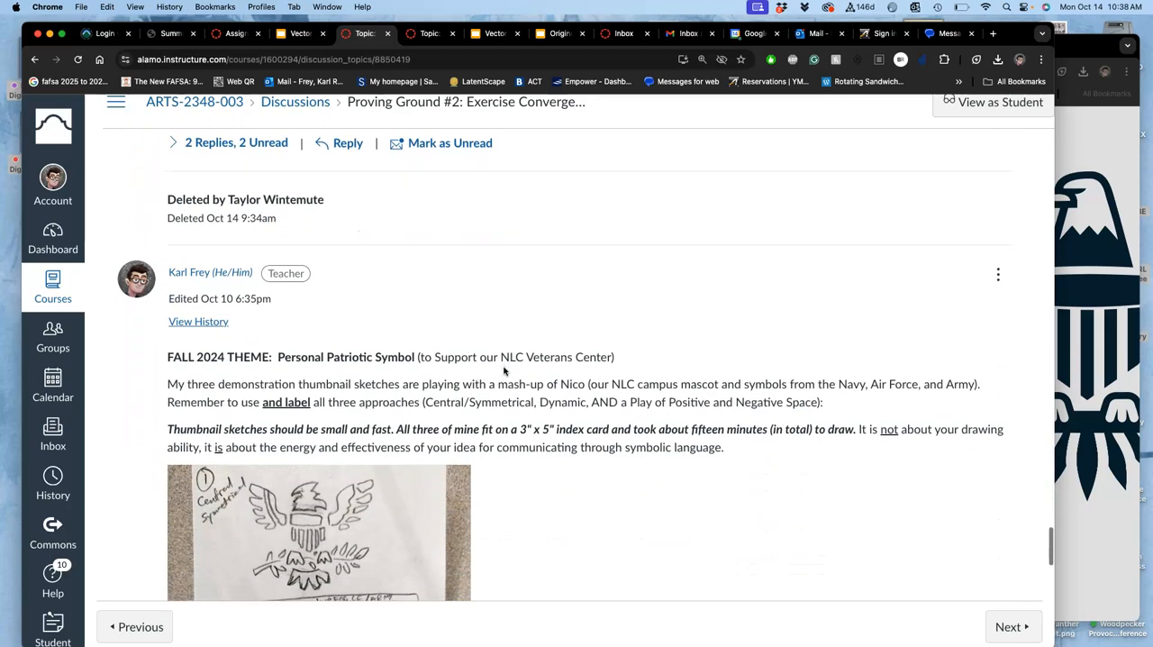
{"action": "scroll", "coordinate": [504, 371], "scroll_direction": "down", "scroll_amount": 2}
{"action": "scroll", "coordinate": [504, 371], "scroll_direction": "down", "scroll_amount": 3}
{"action": "scroll", "coordinate": [504, 371], "scroll_direction": "down", "scroll_amount": 3}
{"action": "scroll", "coordinate": [504, 371], "scroll_direction": "down", "scroll_amount": 3}
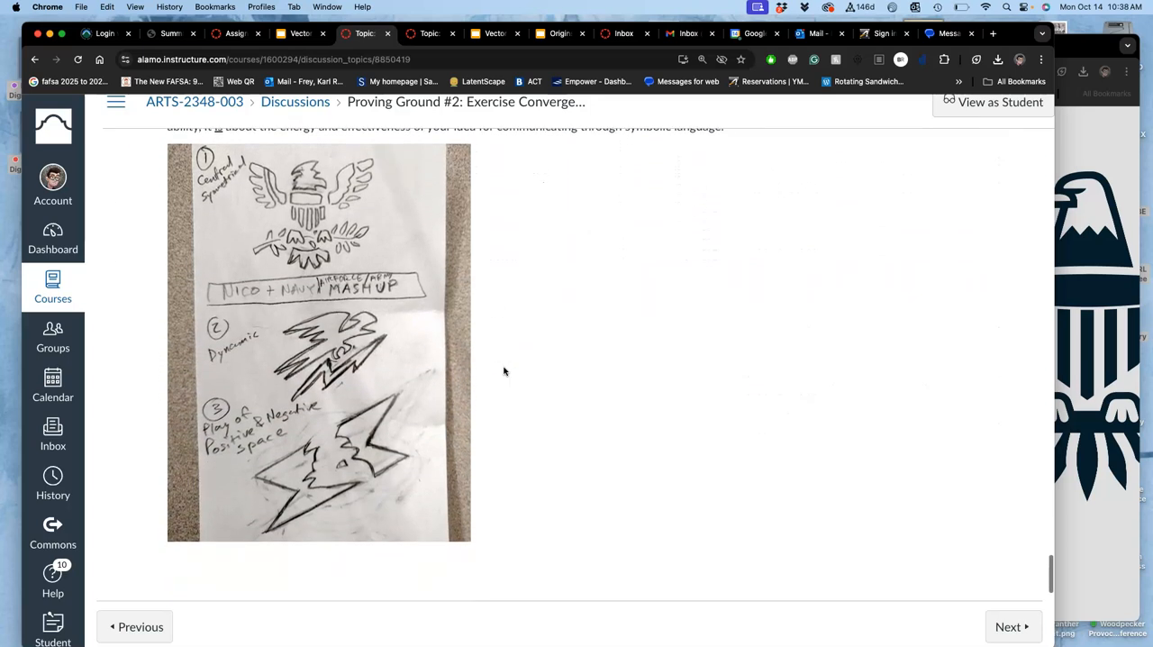
{"action": "scroll", "coordinate": [504, 371], "scroll_direction": "down", "scroll_amount": 1}
{"action": "scroll", "coordinate": [505, 371], "scroll_direction": "up", "scroll_amount": 1}
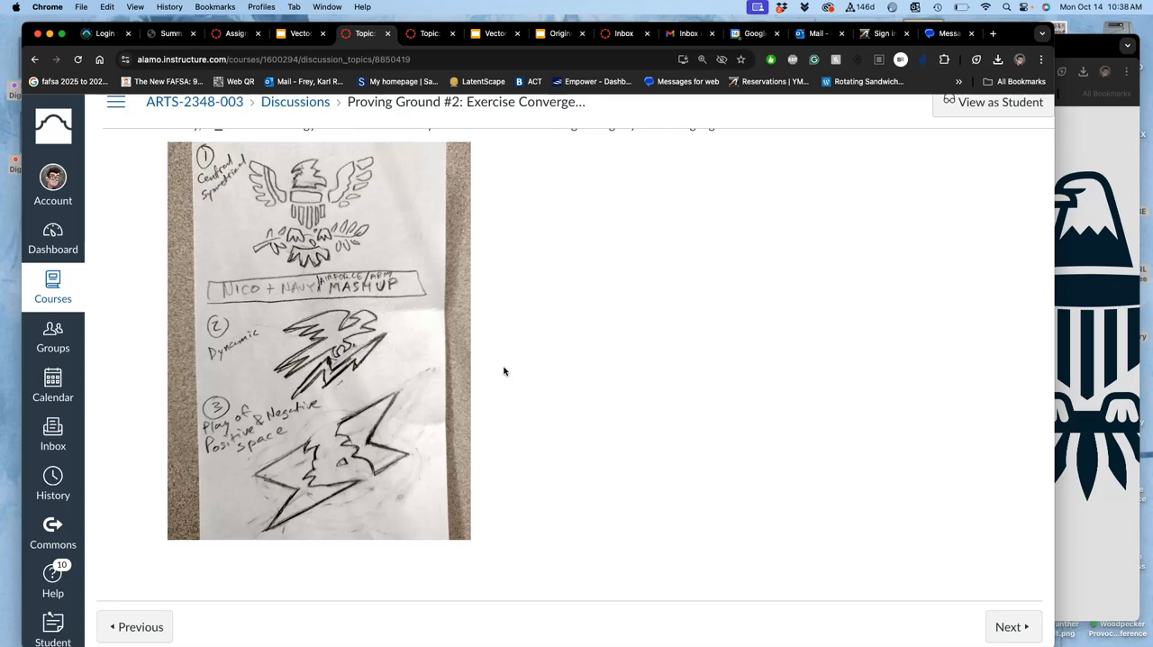
Move the browser window right and zoom the discussion page to 175%.
{"action": "left_click", "coordinate": [596, 353]}
{"action": "left_click", "coordinate": [673, 330]}
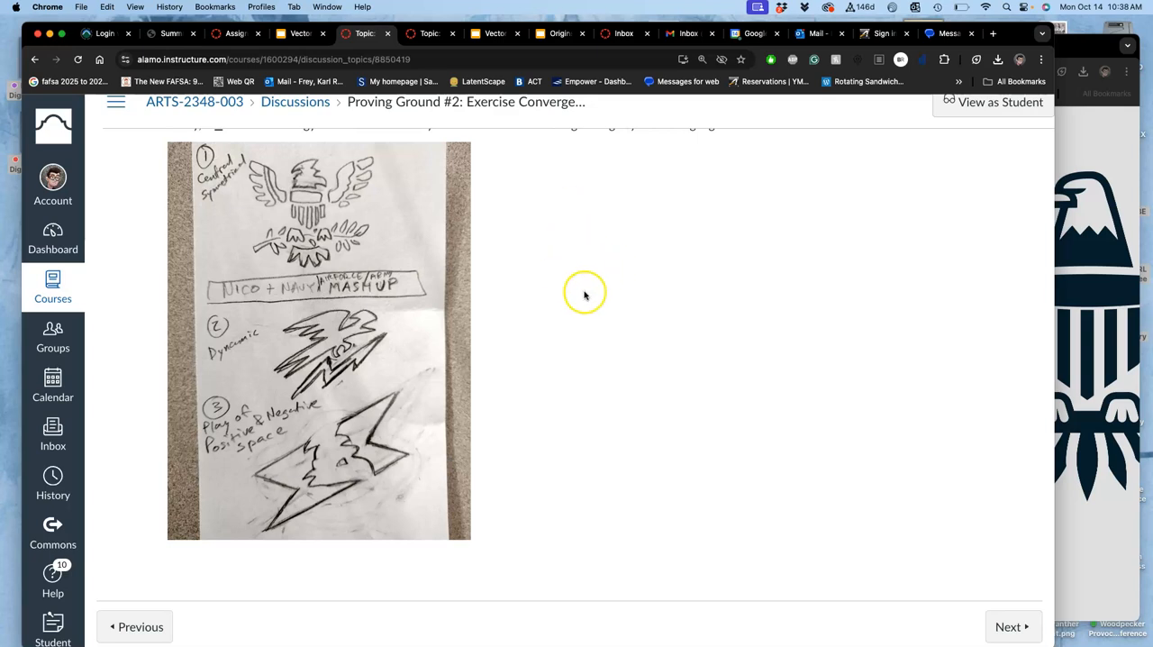
{"action": "scroll", "coordinate": [585, 288], "scroll_direction": "down", "scroll_amount": 1}
{"action": "scroll", "coordinate": [585, 289], "scroll_direction": "up", "scroll_amount": 2}
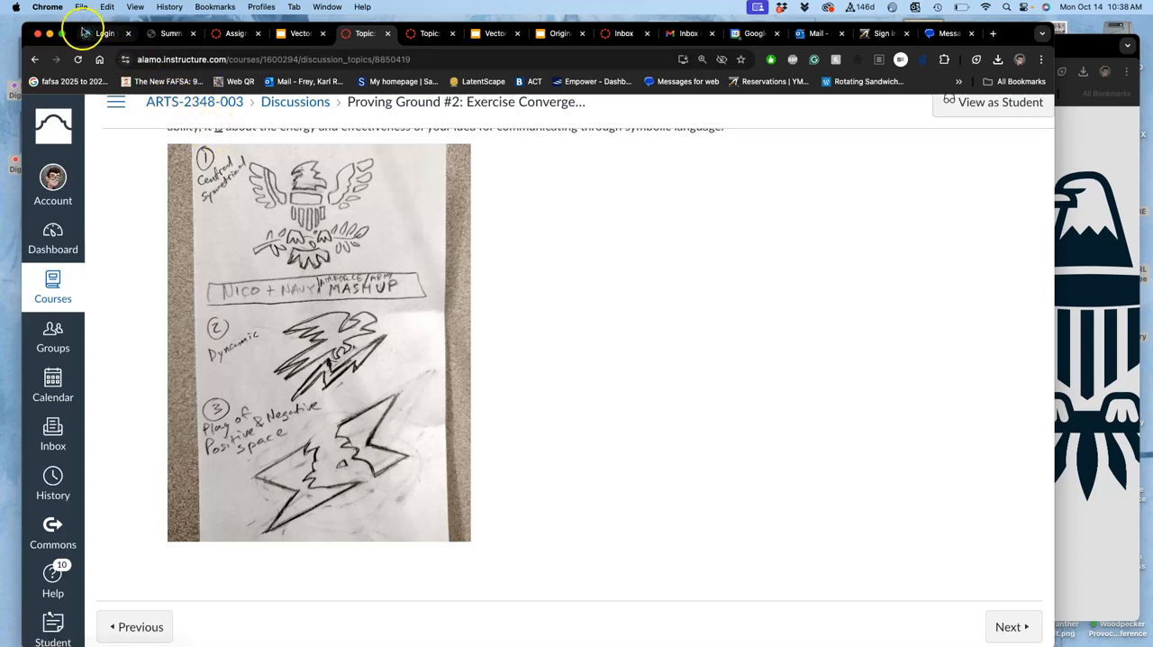
{"action": "left_click_drag", "start_coordinate": [77, 36], "coordinate": [401, 36]}
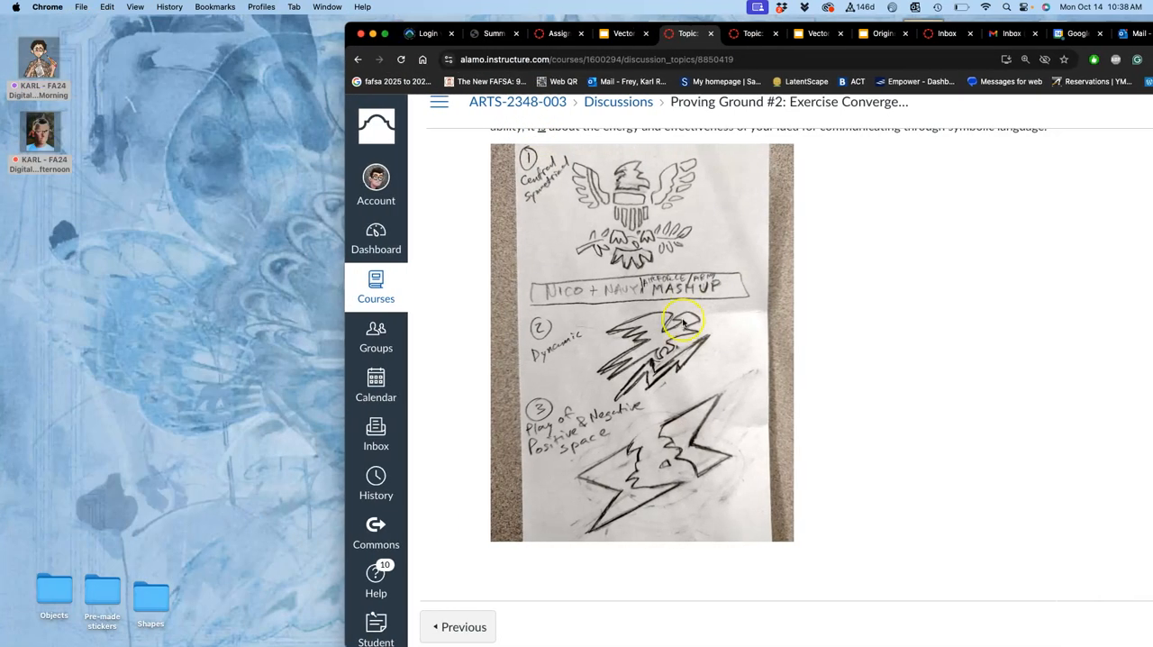
{"action": "key", "text": "super+minus"}
{"action": "key", "text": "super+plus"}
{"action": "scroll", "coordinate": [804, 522], "scroll_direction": "down", "scroll_amount": 5}
{"action": "scroll", "coordinate": [804, 522], "scroll_direction": "down", "scroll_amount": 5}
{"action": "scroll", "coordinate": [793, 486], "scroll_direction": "down", "scroll_amount": 5}
{"action": "scroll", "coordinate": [786, 444], "scroll_direction": "down", "scroll_amount": 3}
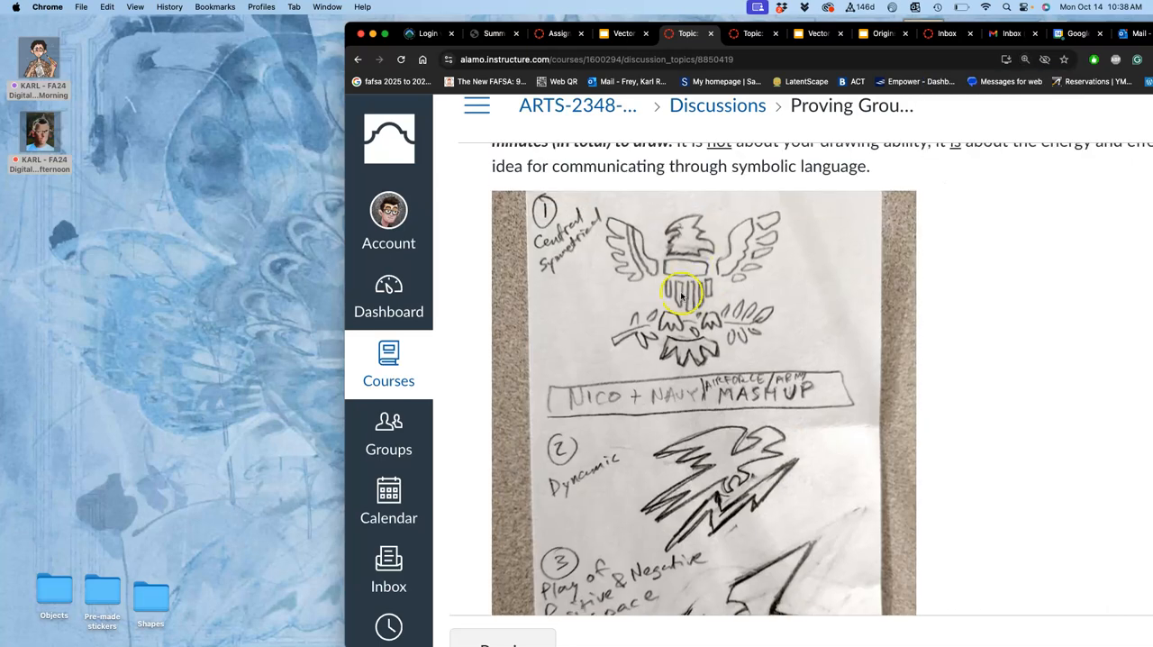
Open the Morning class folder on the desktop and close leftover Finder windows.
{"action": "left_click", "coordinate": [41, 59]}
{"action": "double_click", "coordinate": [40, 59]}
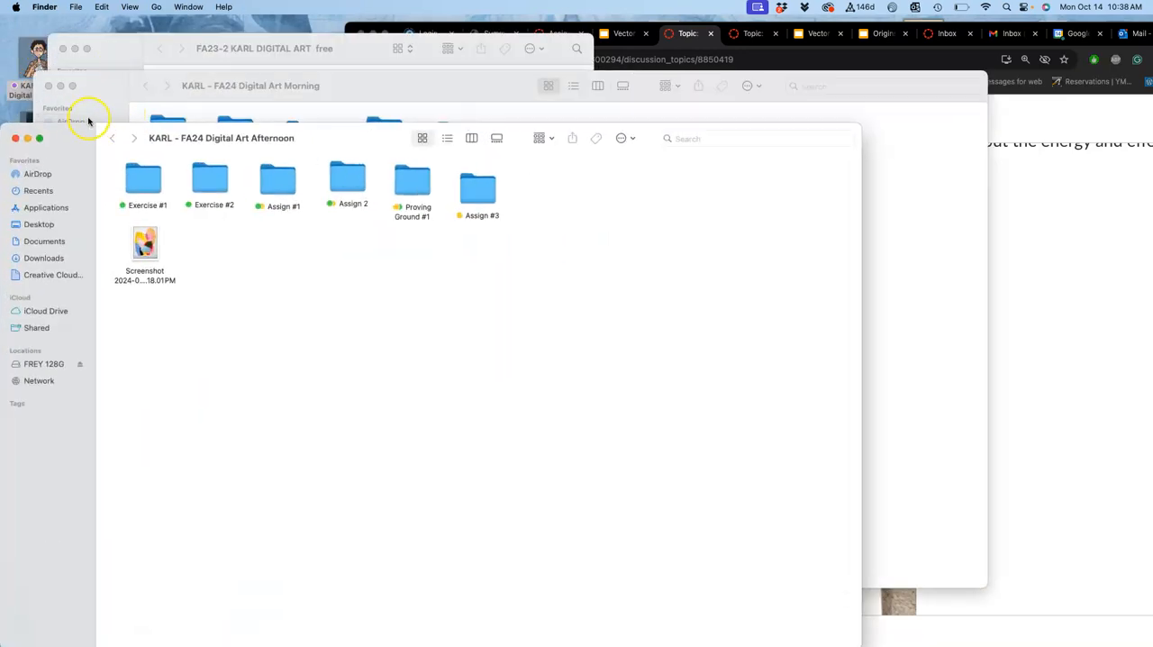
{"action": "left_click", "coordinate": [18, 138]}
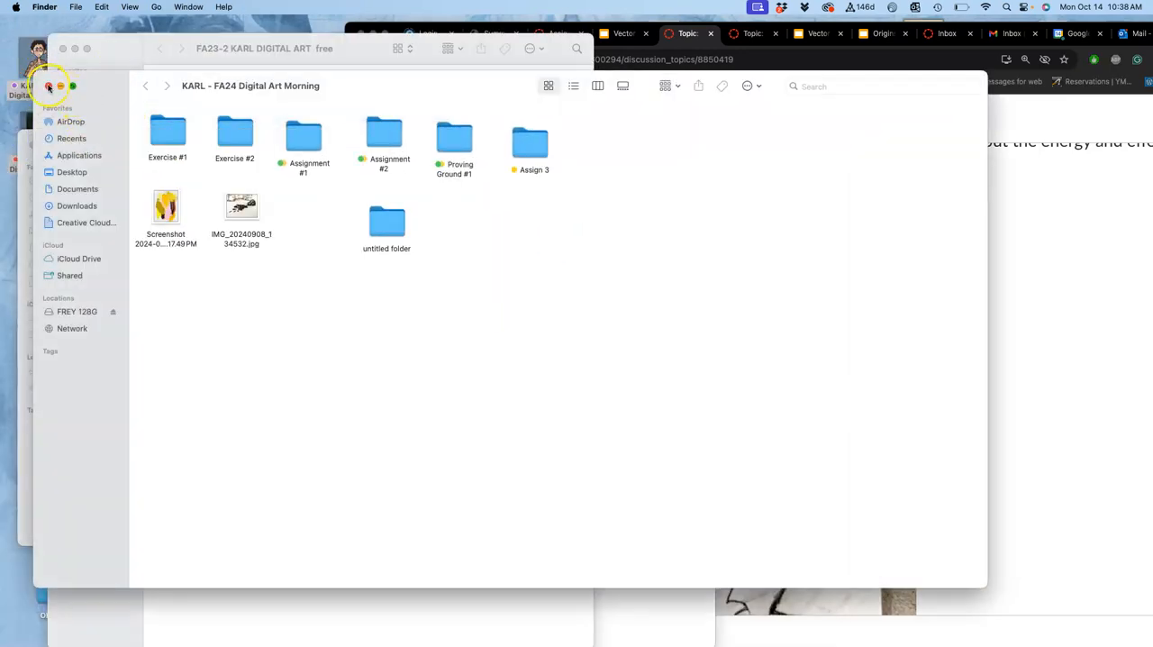
{"action": "left_click", "coordinate": [49, 86]}
{"action": "left_click", "coordinate": [63, 48]}
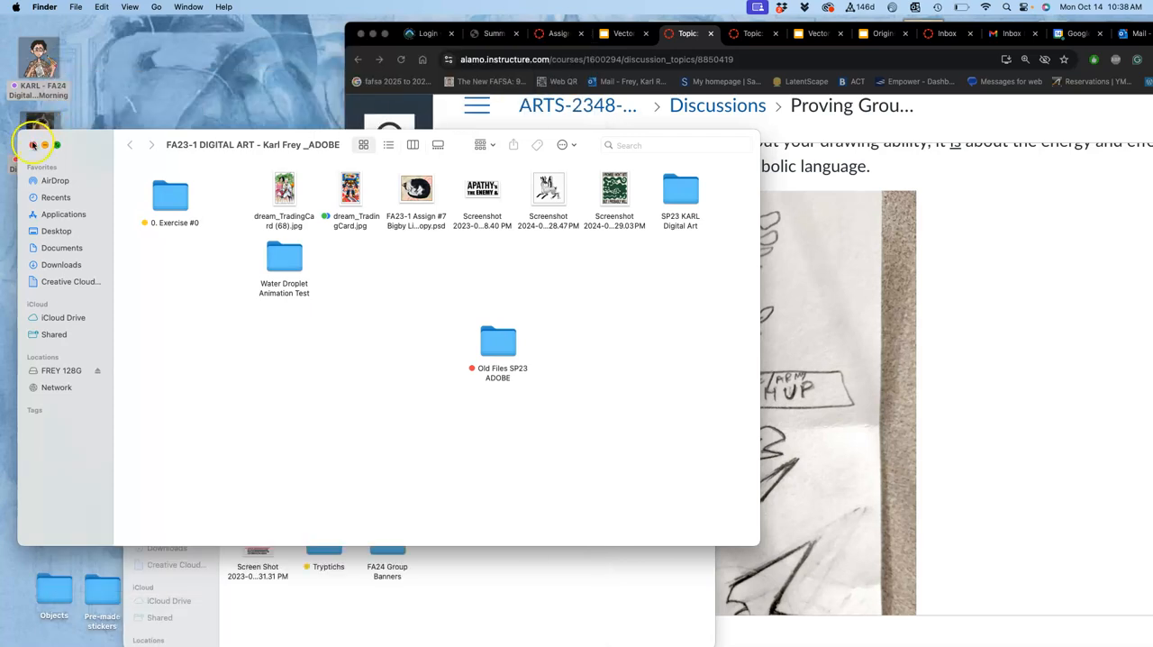
Close the FA23-1 and ART HIST 2 Finder windows and bring the discussion page back to front.
{"action": "left_click", "coordinate": [33, 145]}
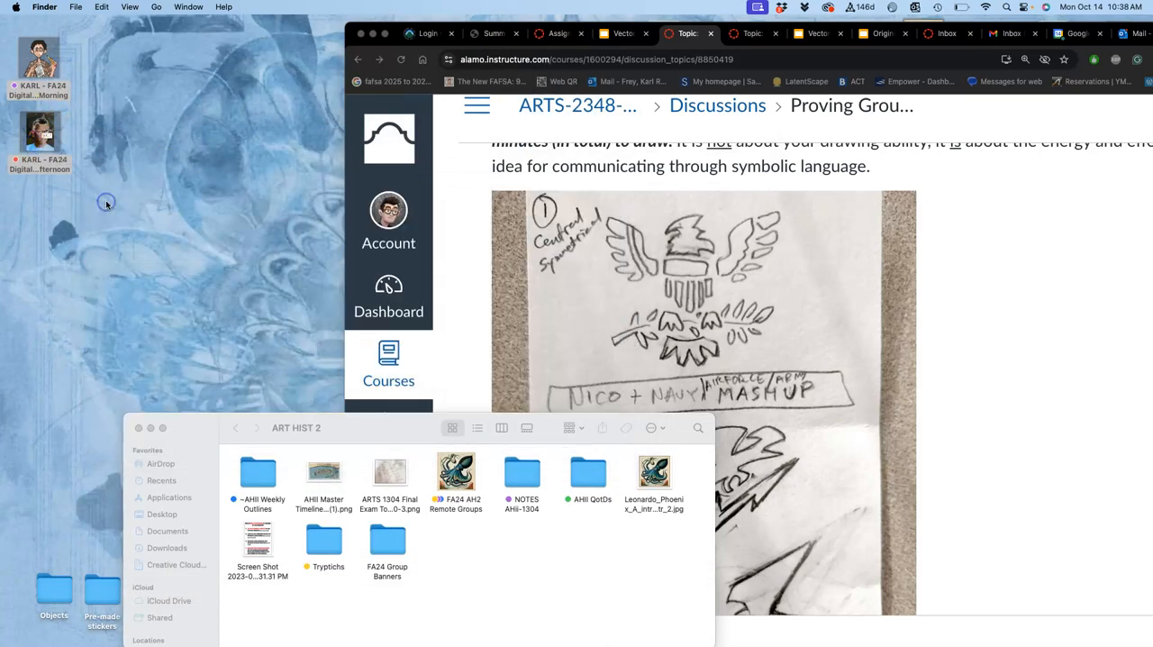
{"action": "left_click", "coordinate": [138, 428]}
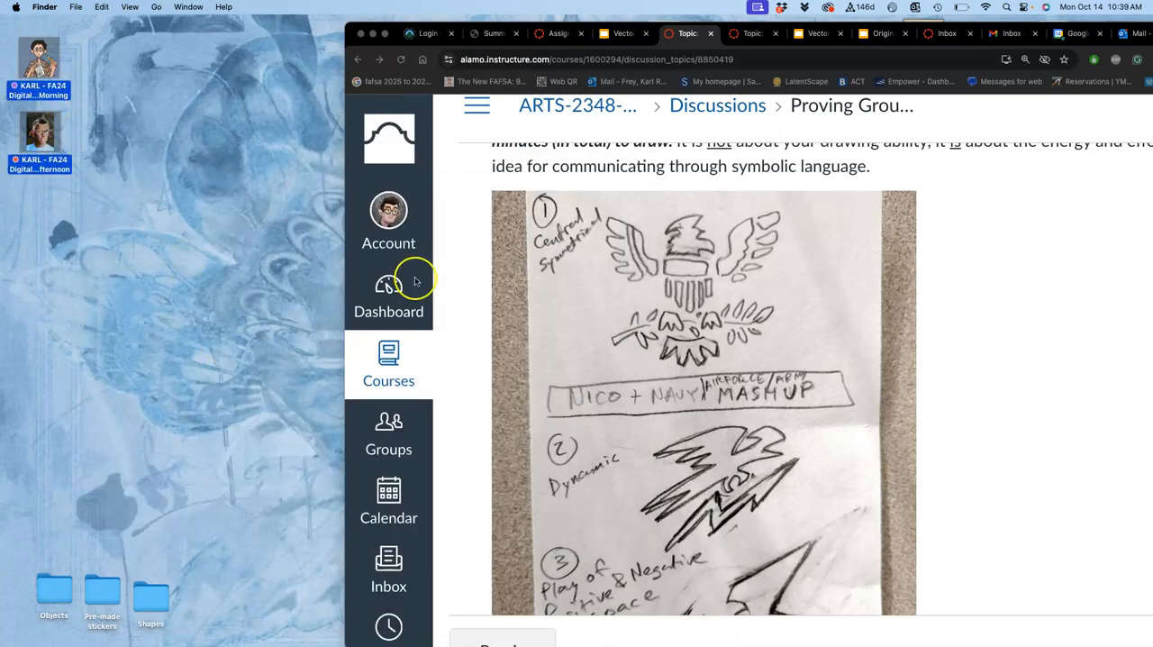
{"action": "left_click", "coordinate": [473, 286]}
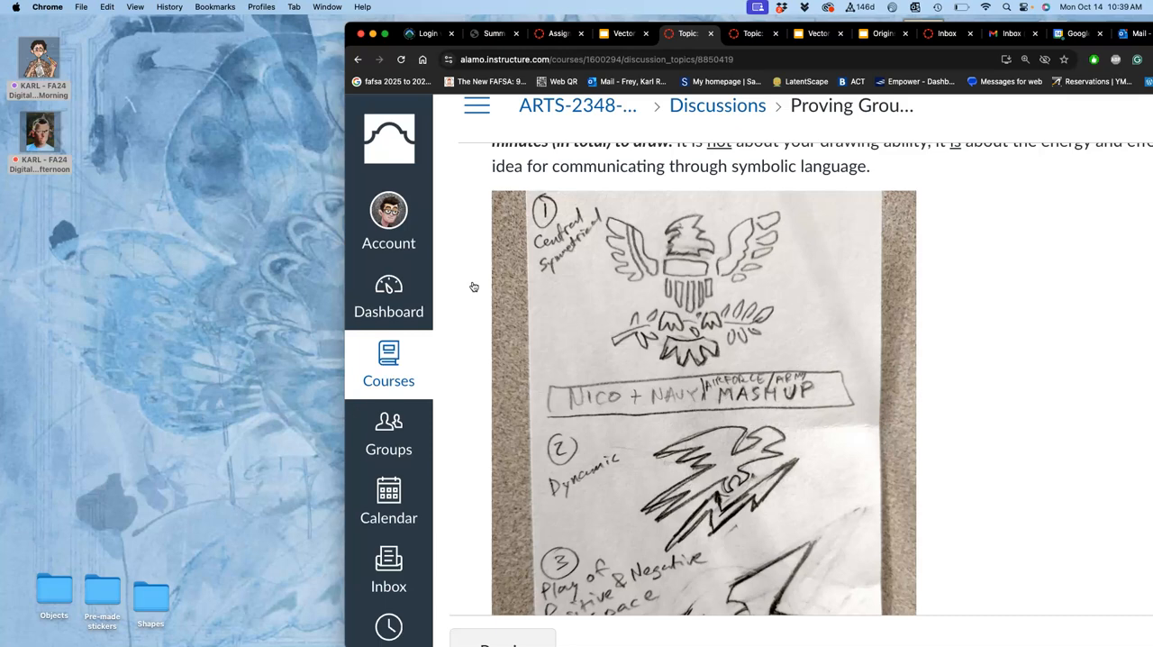
{"action": "left_click", "coordinate": [122, 201]}
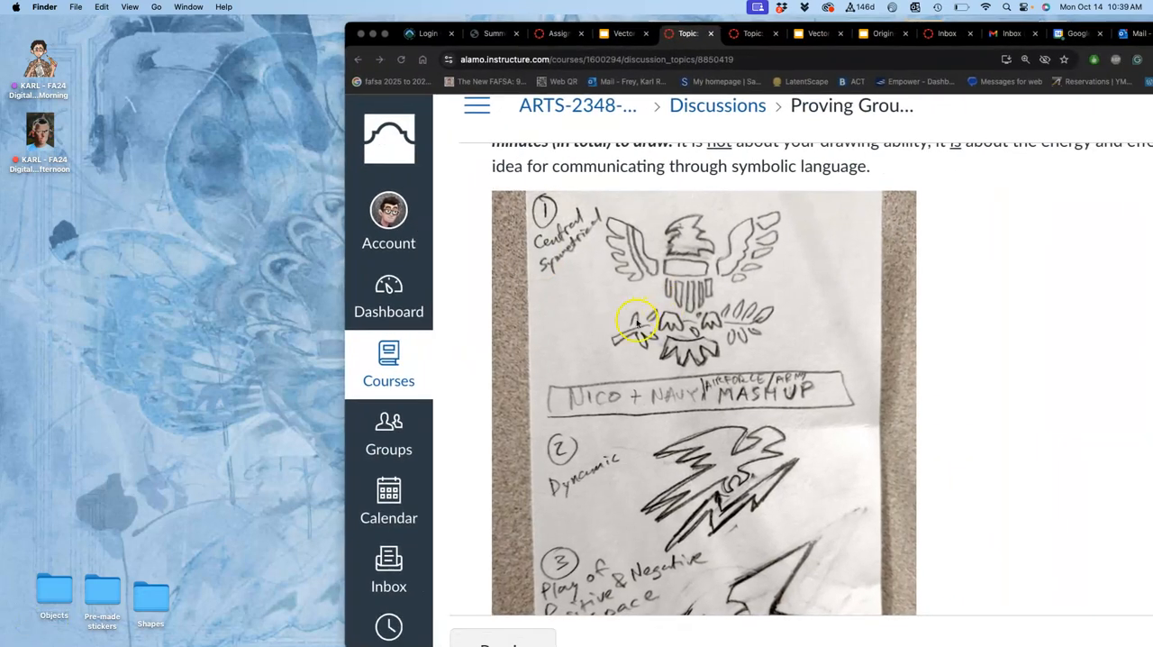
{"action": "left_click", "coordinate": [629, 331]}
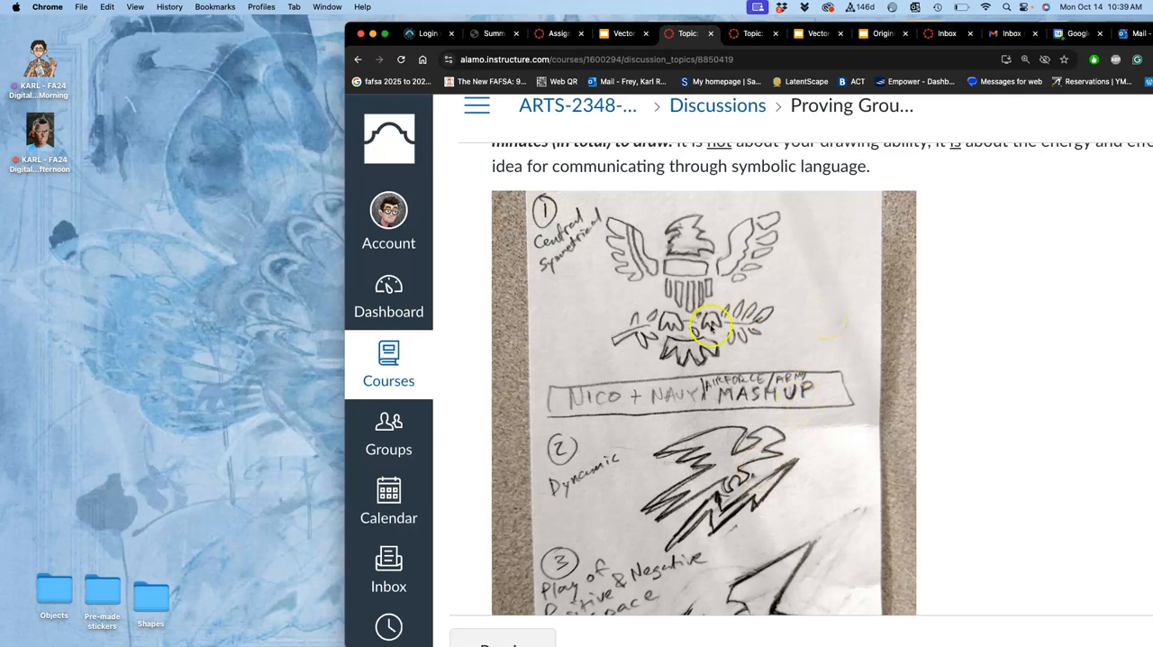
In the morning class folder, rename the untitled folder to 'Proving Ground #2'.
{"action": "double_click", "coordinate": [38, 63]}
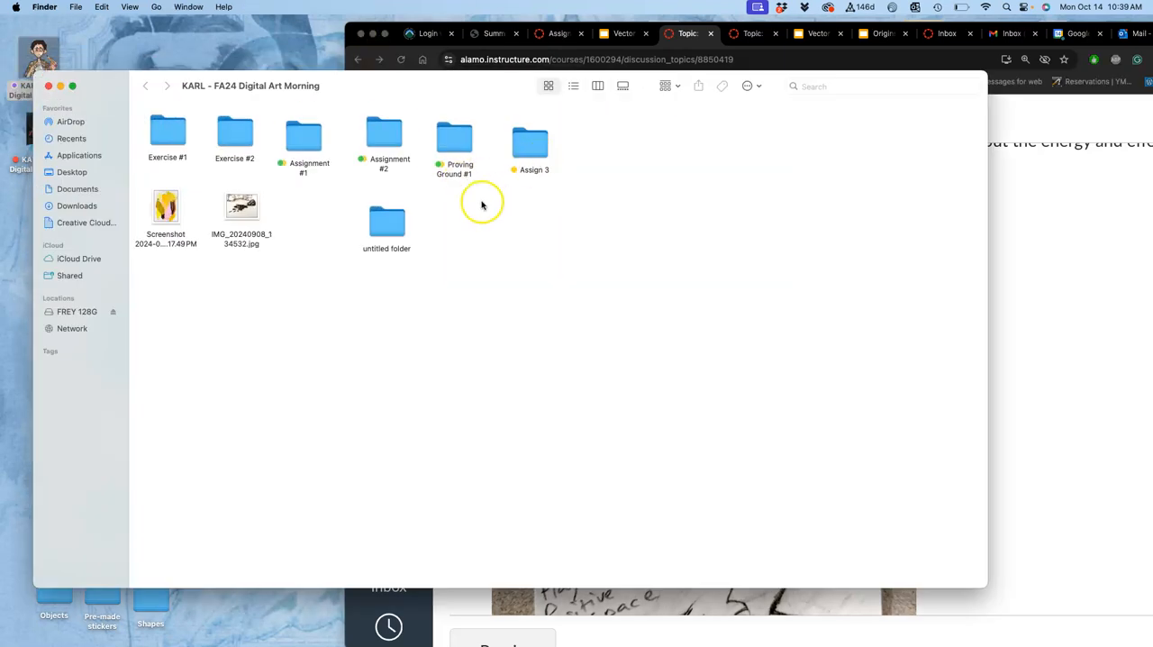
{"action": "left_click", "coordinate": [394, 228]}
{"action": "double_click", "coordinate": [394, 228]}
{"action": "left_click", "coordinate": [144, 85]}
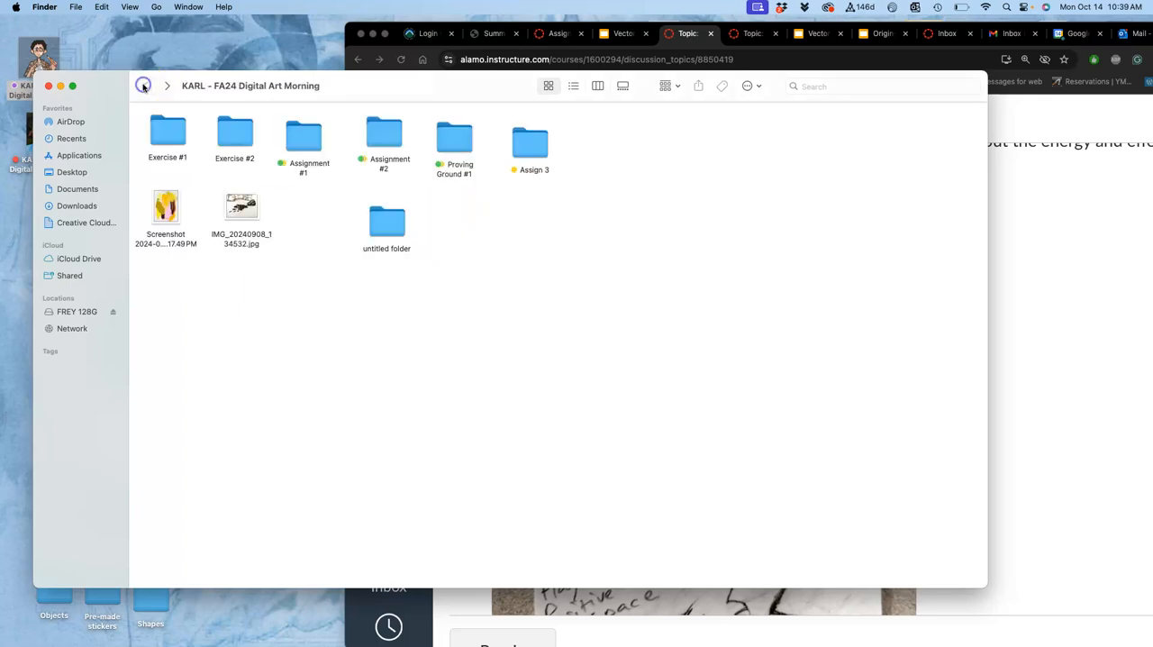
{"action": "left_click", "coordinate": [387, 236]}
{"action": "left_click", "coordinate": [388, 252]}
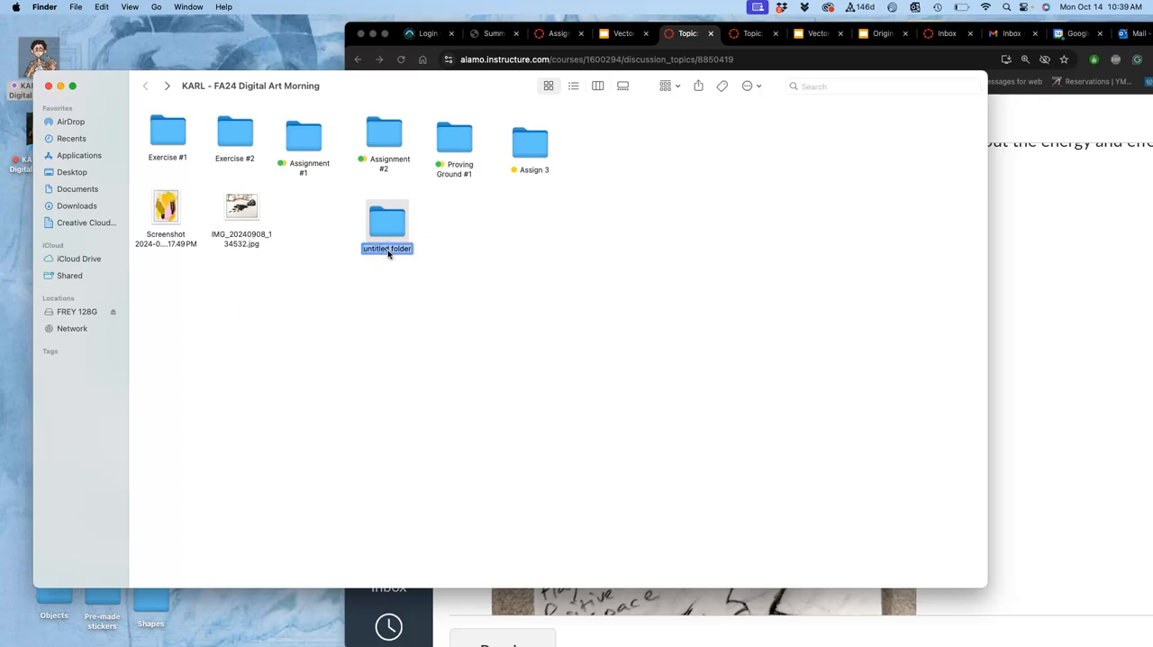
{"action": "type", "text": "Proving Ground"}
{"action": "type", "text": " #2"}
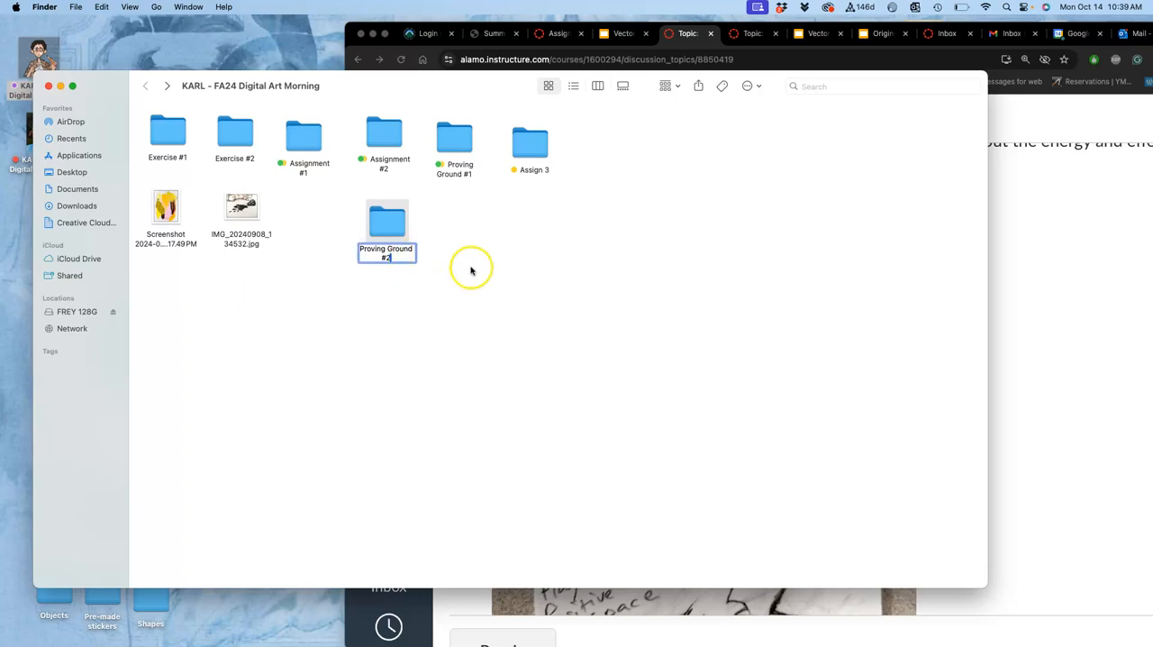
{"action": "left_click", "coordinate": [478, 270]}
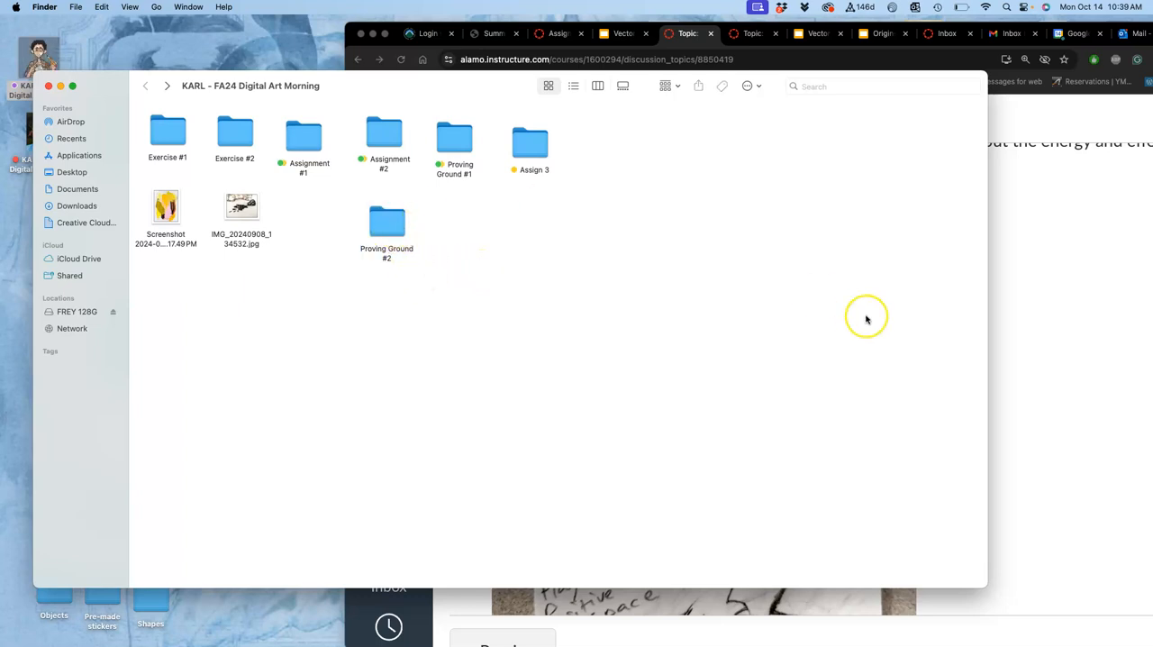
Move the sketch photo into Proving Ground #2 and tag that folder green.
{"action": "left_click", "coordinate": [1031, 345]}
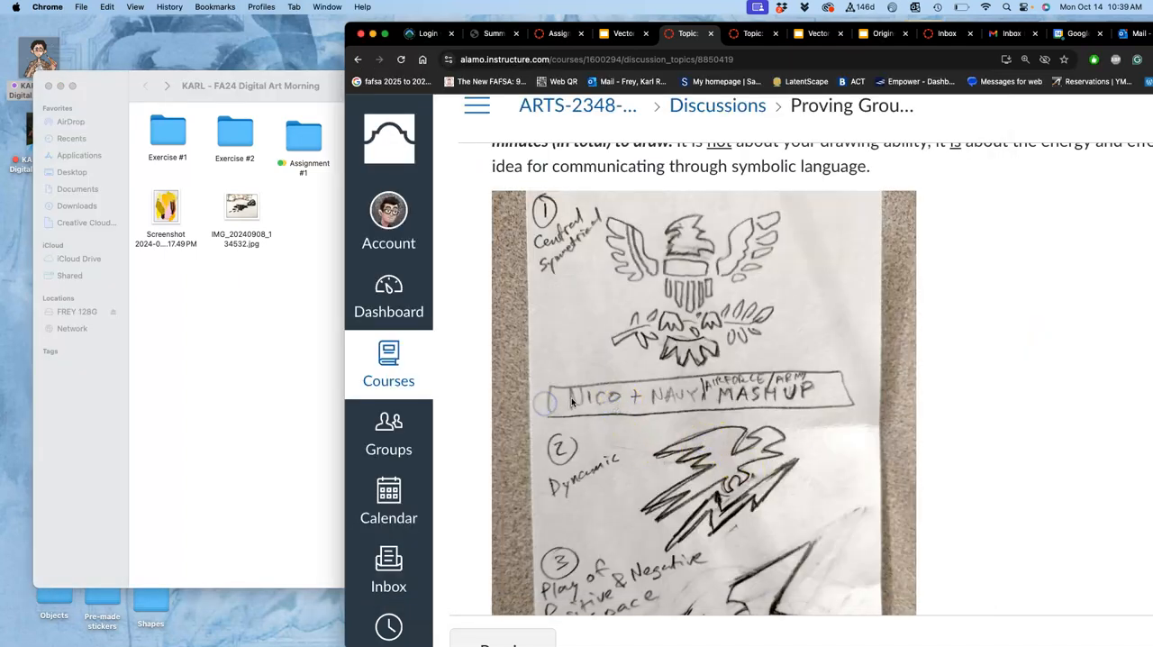
{"action": "left_click", "coordinate": [216, 348]}
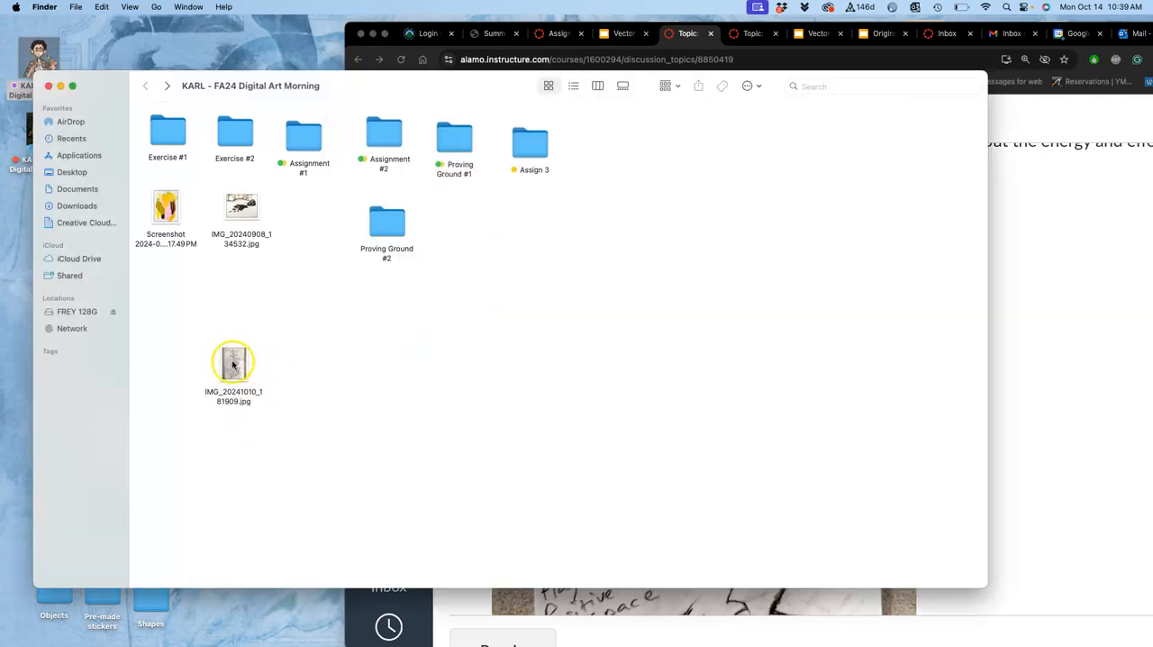
{"action": "mouse_move", "coordinate": [233, 363]}
{"action": "left_mouse_down"}
{"action": "mouse_move", "coordinate": [386, 221]}
{"action": "mouse_move", "coordinate": [318, 208]}
{"action": "left_mouse_up"}
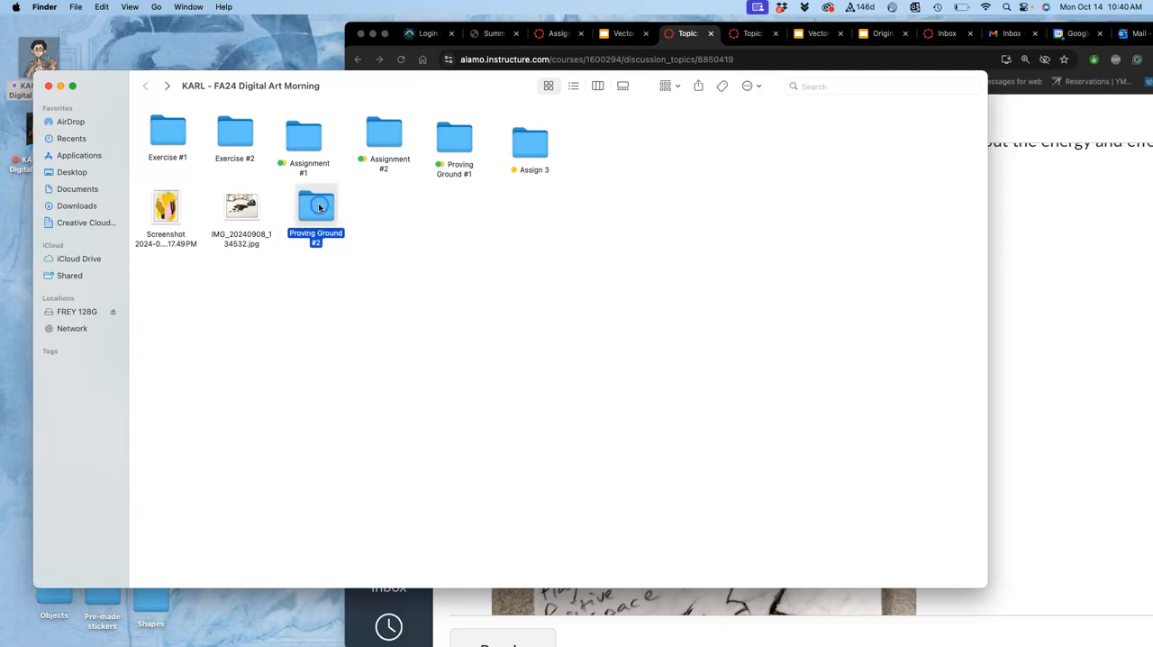
{"action": "right_click", "coordinate": [319, 208]}
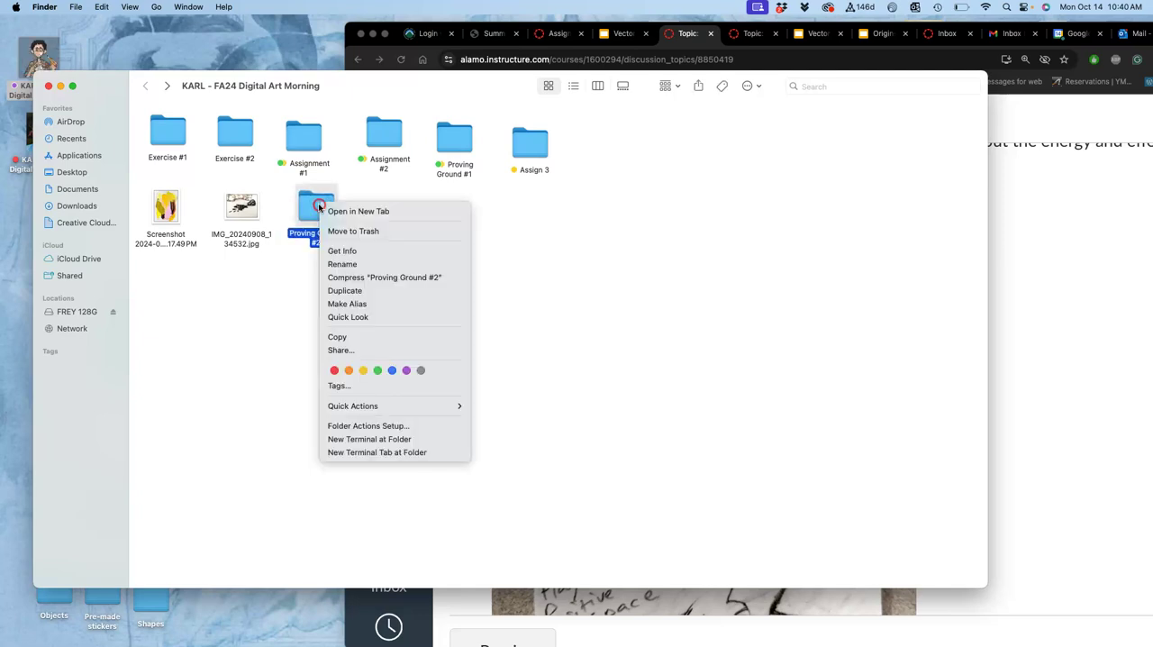
{"action": "left_click", "coordinate": [376, 370]}
{"action": "left_click", "coordinate": [394, 323]}
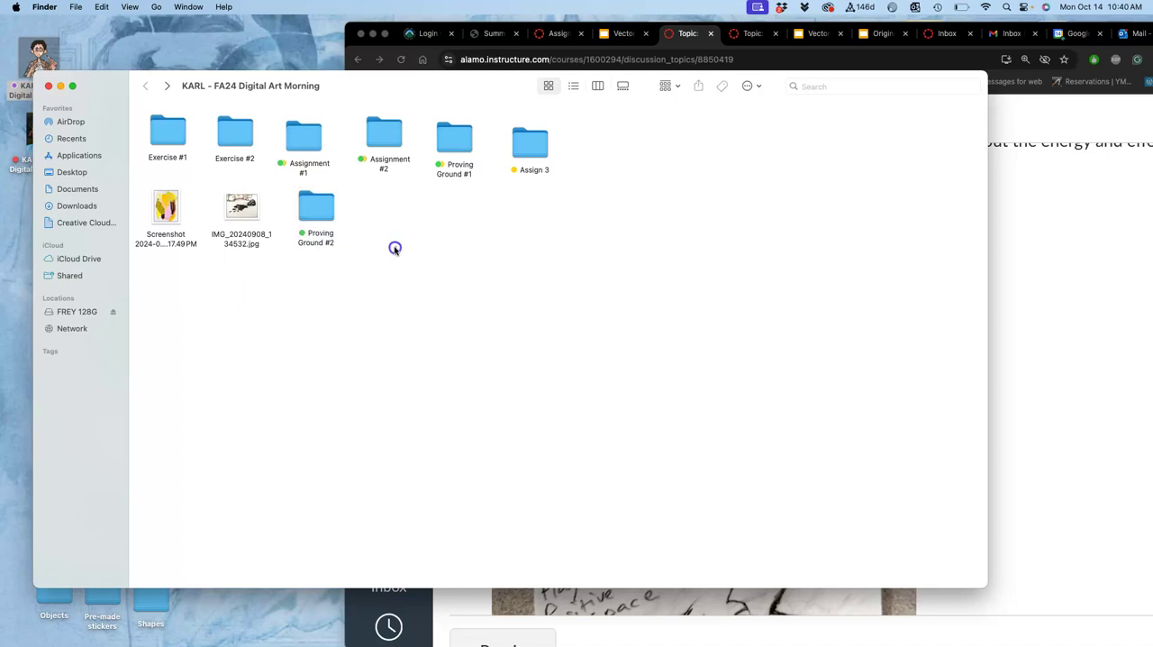
Tag the Assign 3 folder green, then open the Proving Ground #2 folder.
{"action": "left_click", "coordinate": [522, 158]}
{"action": "right_click", "coordinate": [527, 145]}
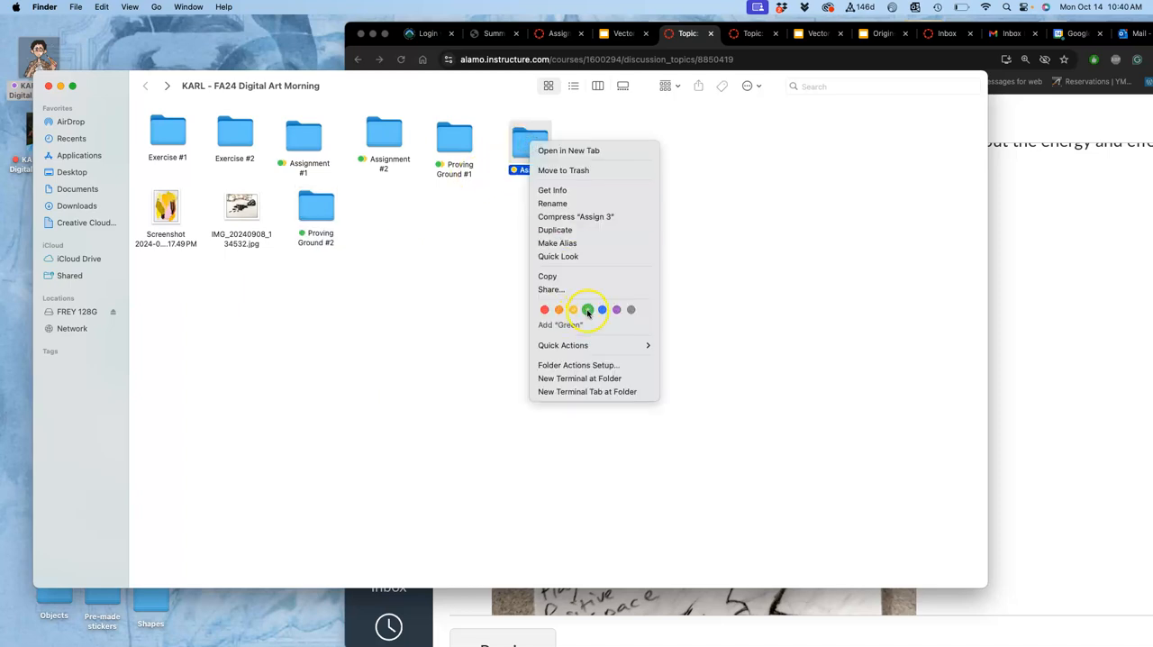
{"action": "left_click", "coordinate": [587, 310]}
{"action": "left_click", "coordinate": [438, 314]}
{"action": "left_click", "coordinate": [324, 209]}
{"action": "double_click", "coordinate": [323, 209]}
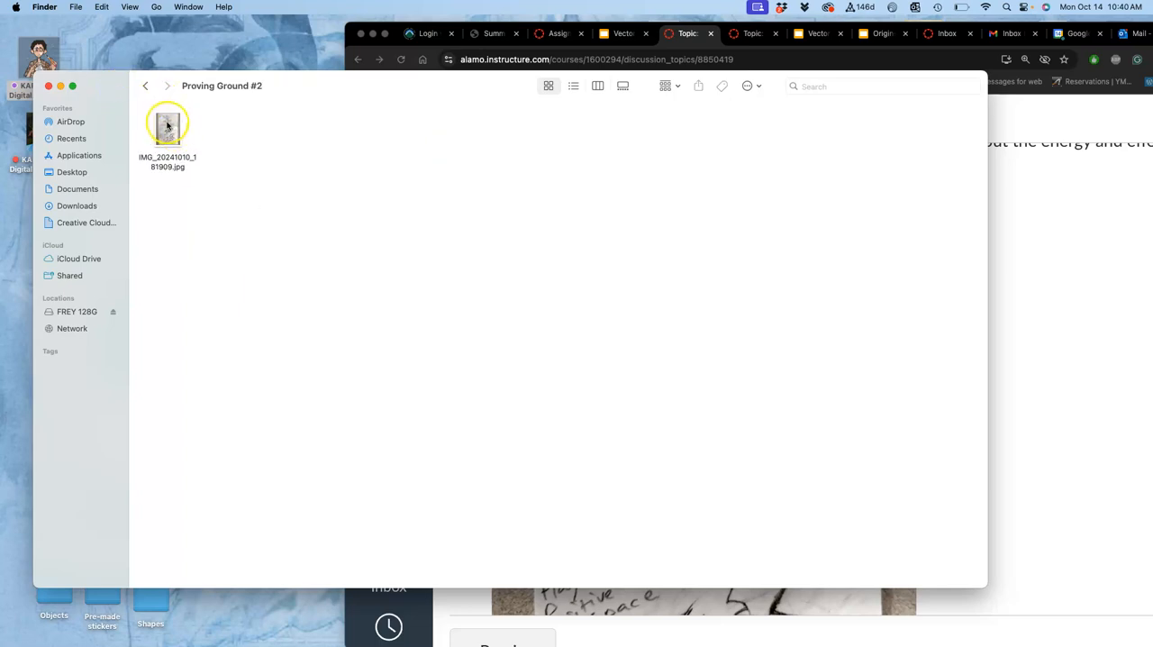
Preview the sketch photo, duplicate it and move the copy out to the desktop.
{"action": "left_click", "coordinate": [166, 124]}
{"action": "double_click", "coordinate": [167, 124]}
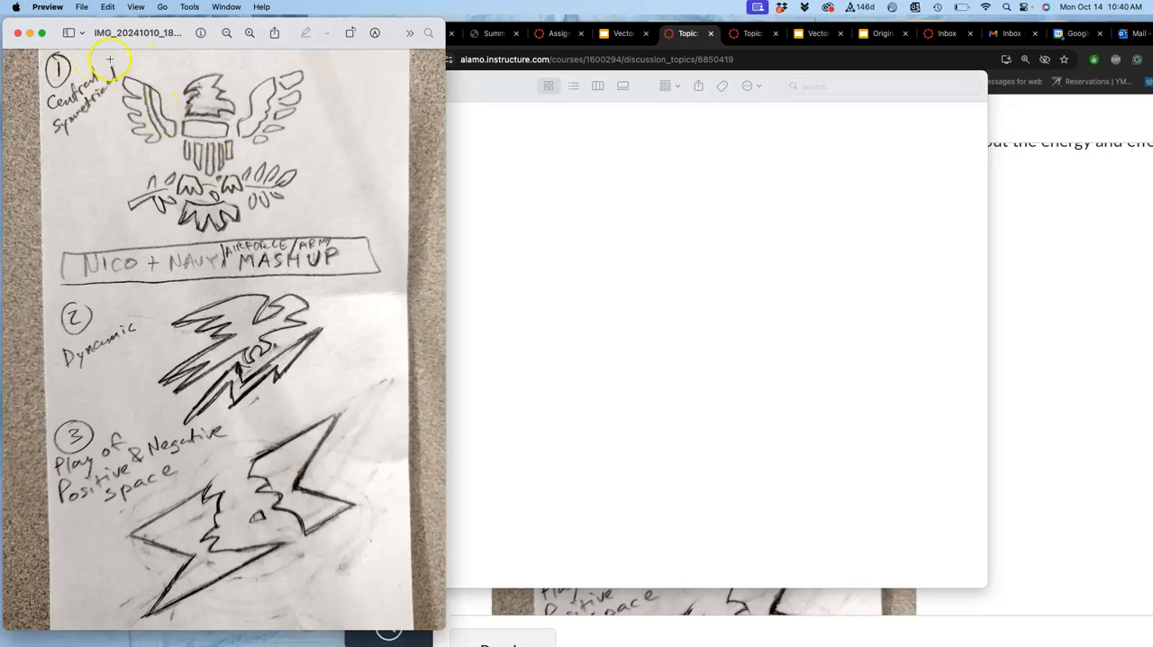
{"action": "left_click", "coordinate": [18, 33]}
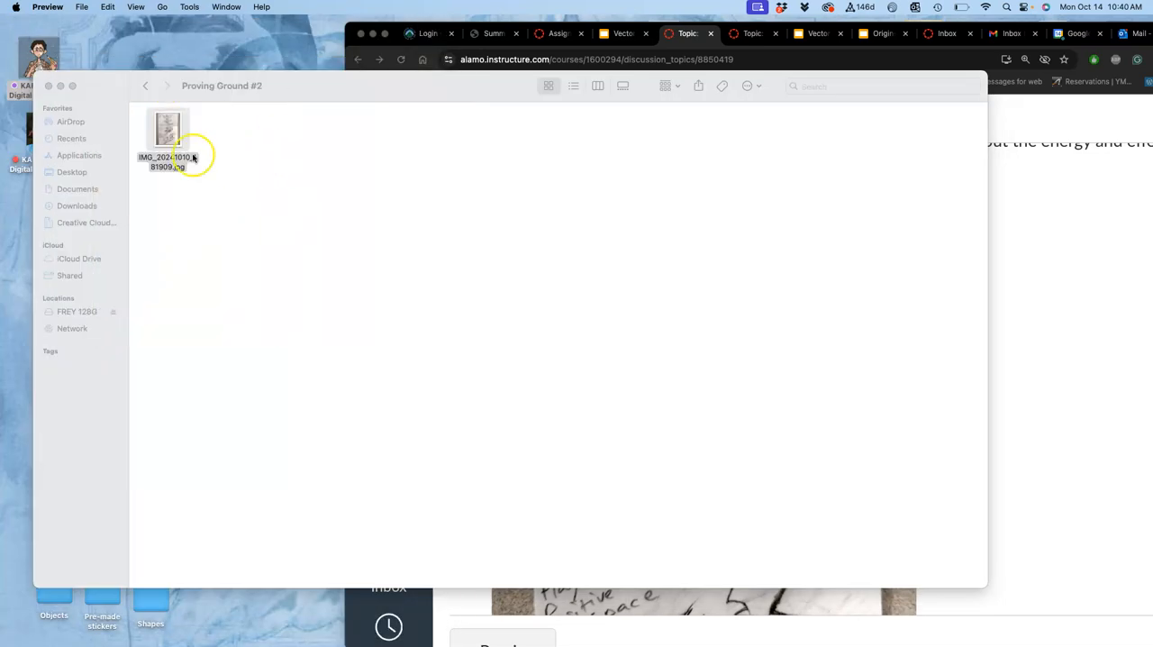
{"action": "right_click", "coordinate": [172, 135]}
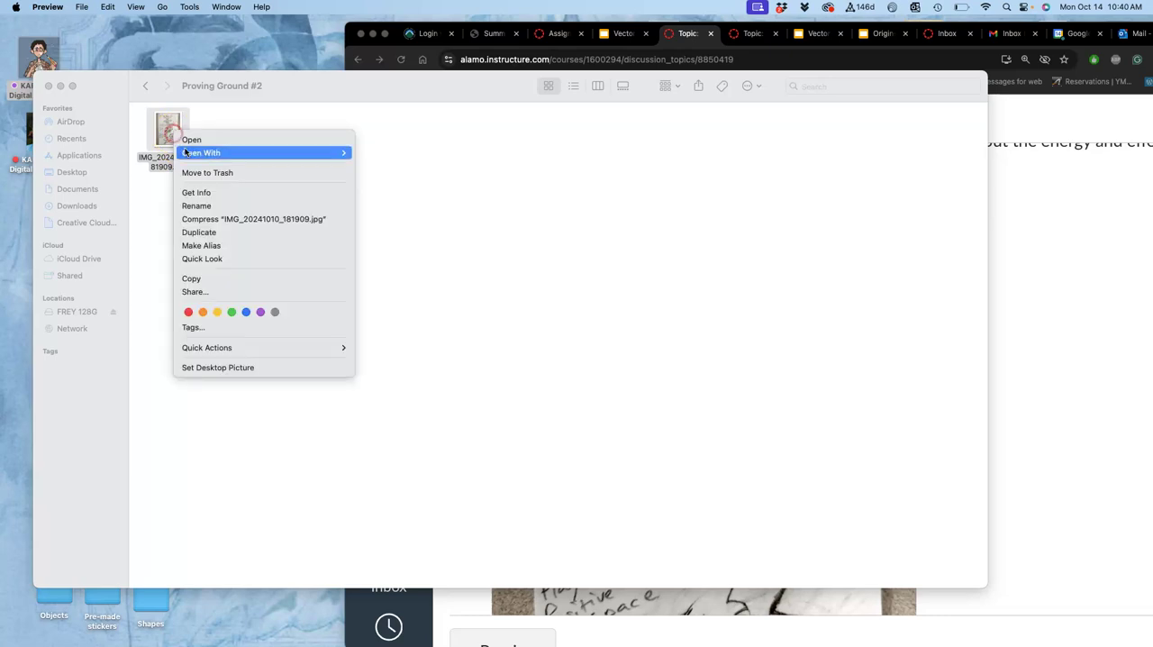
{"action": "left_click", "coordinate": [203, 235]}
{"action": "left_click_drag", "start_coordinate": [187, 149], "coordinate": [185, 38]}
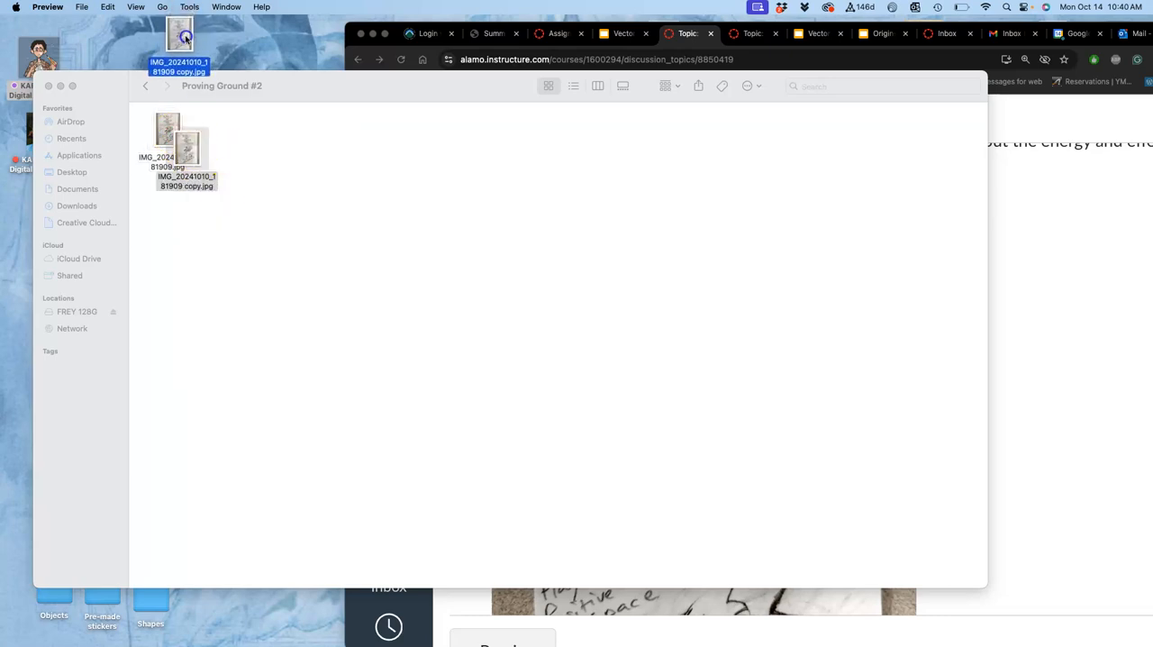
{"action": "left_click", "coordinate": [147, 86]}
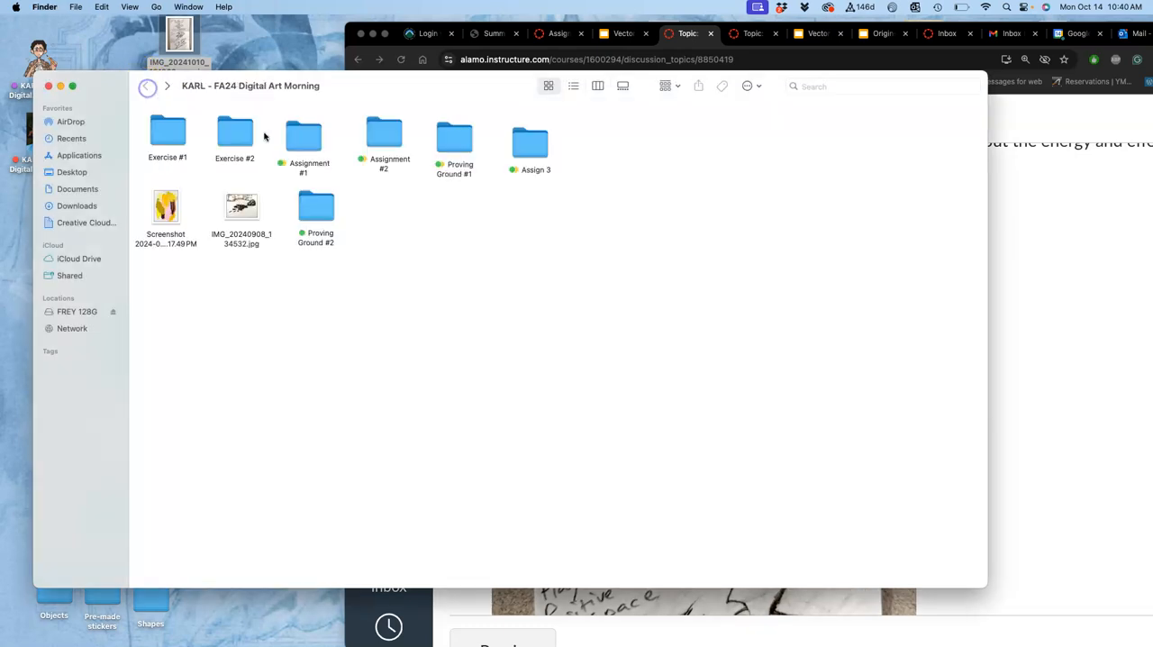
Create a new folder 'Assign #4', tag it green and place it beside Proving Ground #2.
{"action": "right_click", "coordinate": [403, 243]}
{"action": "left_click", "coordinate": [420, 250]}
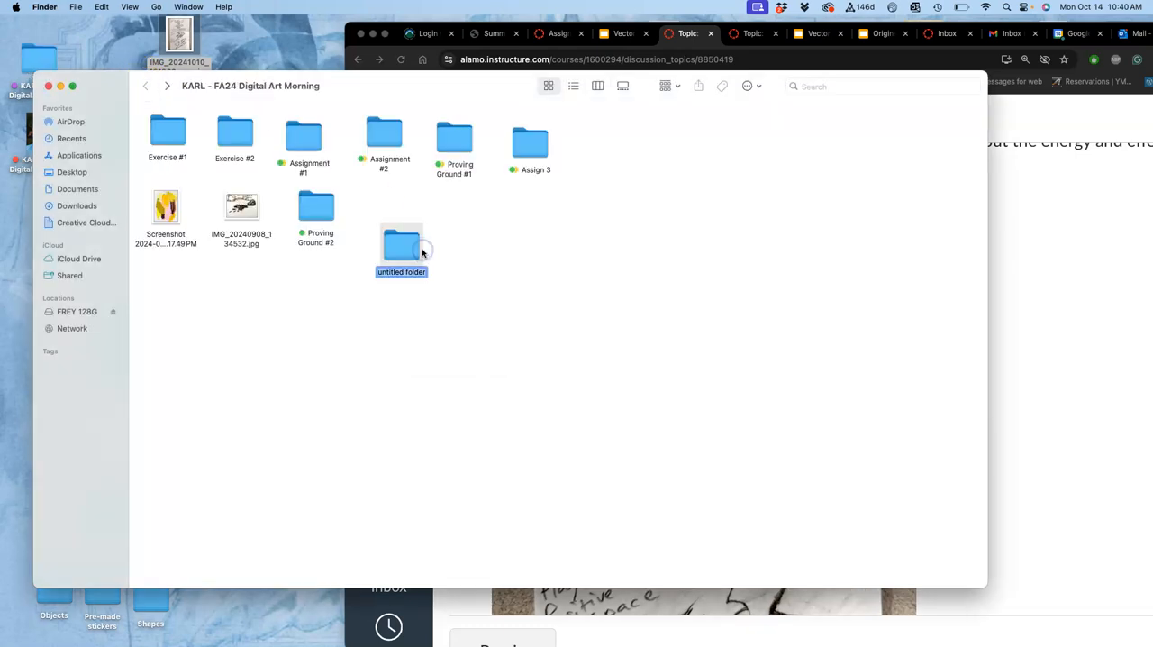
{"action": "type", "text": "Assign #4"}
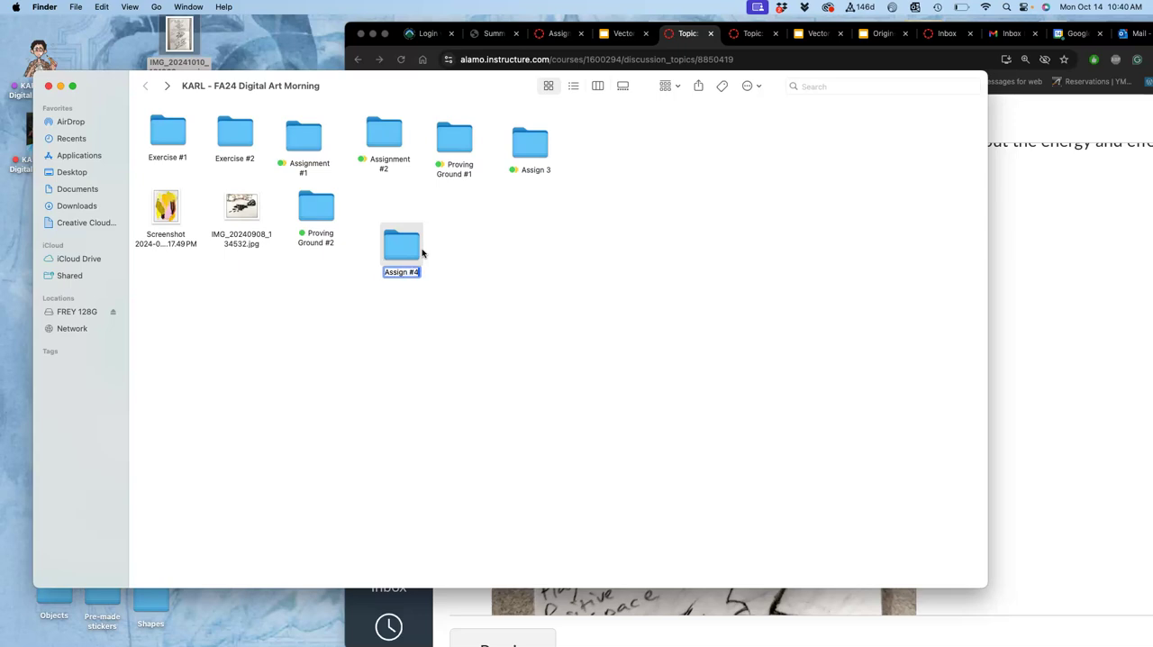
{"action": "left_click", "coordinate": [464, 268]}
{"action": "right_click", "coordinate": [404, 253]}
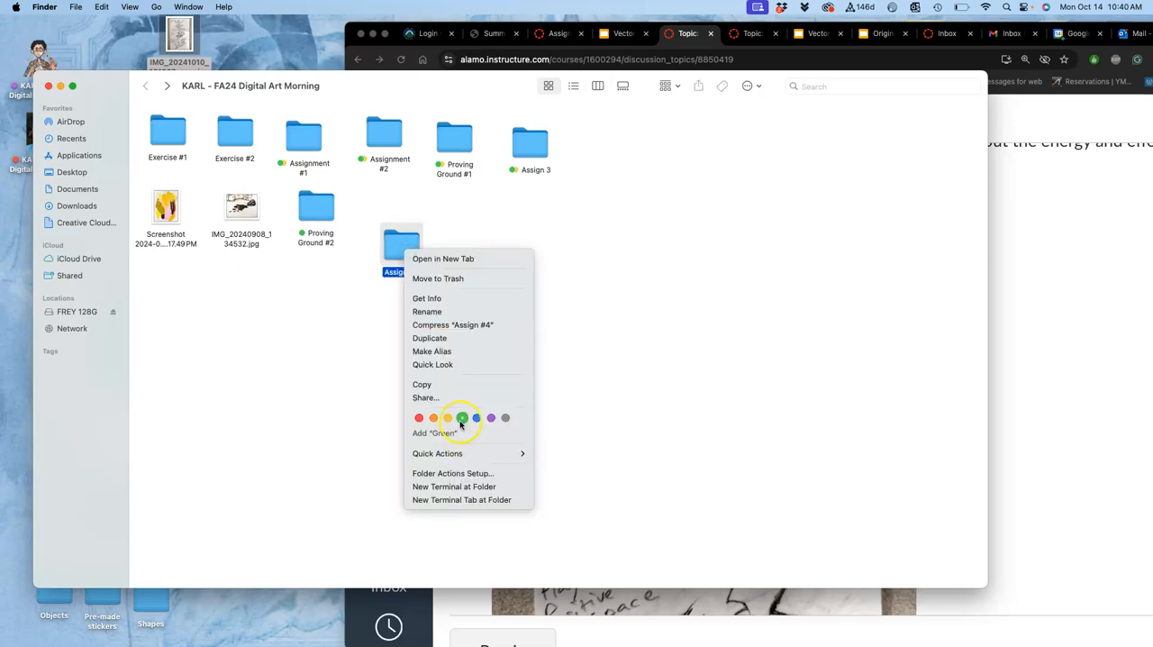
{"action": "left_click", "coordinate": [462, 417]}
{"action": "left_click", "coordinate": [403, 243]}
{"action": "left_click_drag", "start_coordinate": [402, 243], "coordinate": [387, 217]}
{"action": "left_click", "coordinate": [464, 200]}
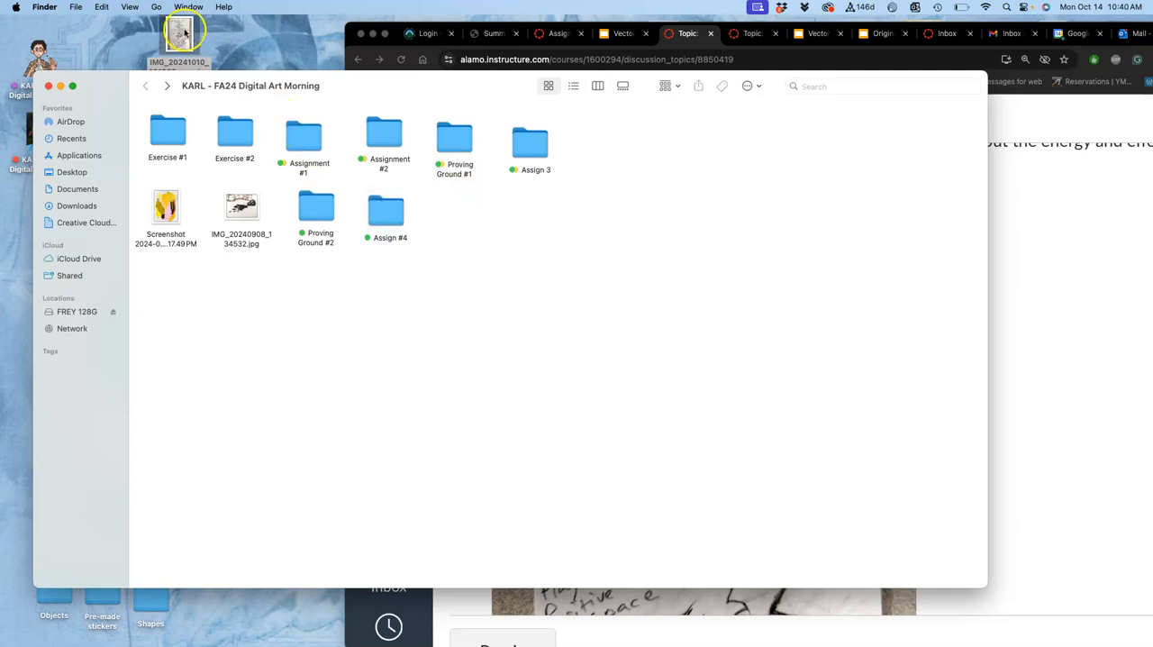
Move the desktop photo copy into Assign #4 and swap its green tag for another colour.
{"action": "left_click_drag", "start_coordinate": [179, 36], "coordinate": [386, 211]}
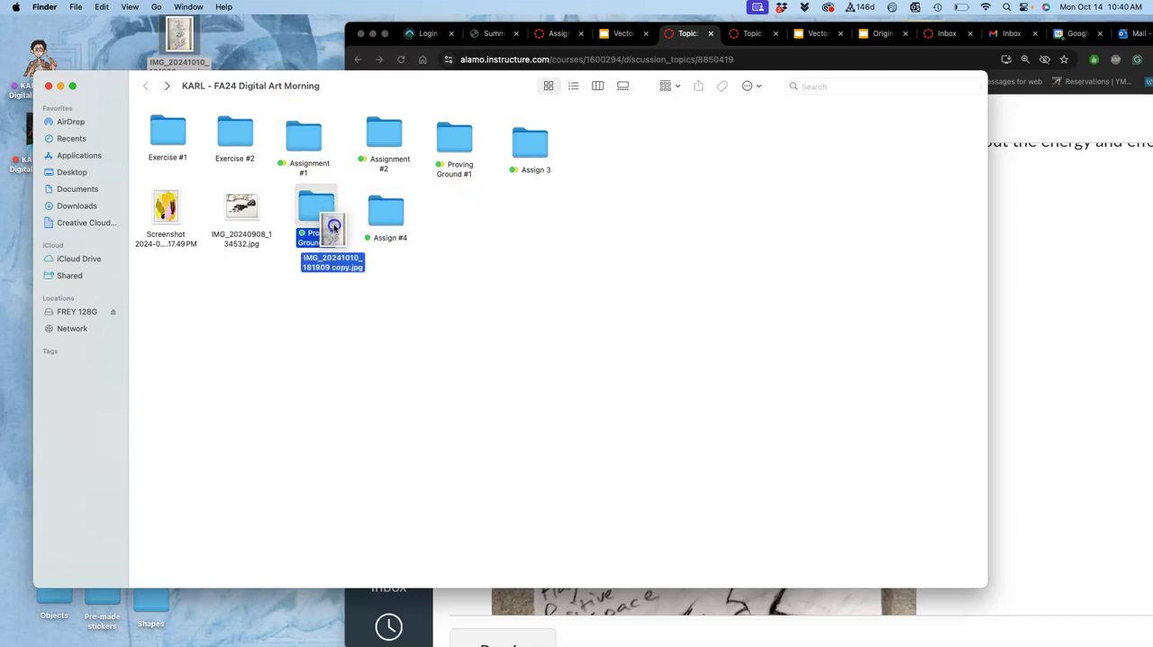
{"action": "right_click", "coordinate": [386, 212]}
{"action": "left_click", "coordinate": [444, 382]}
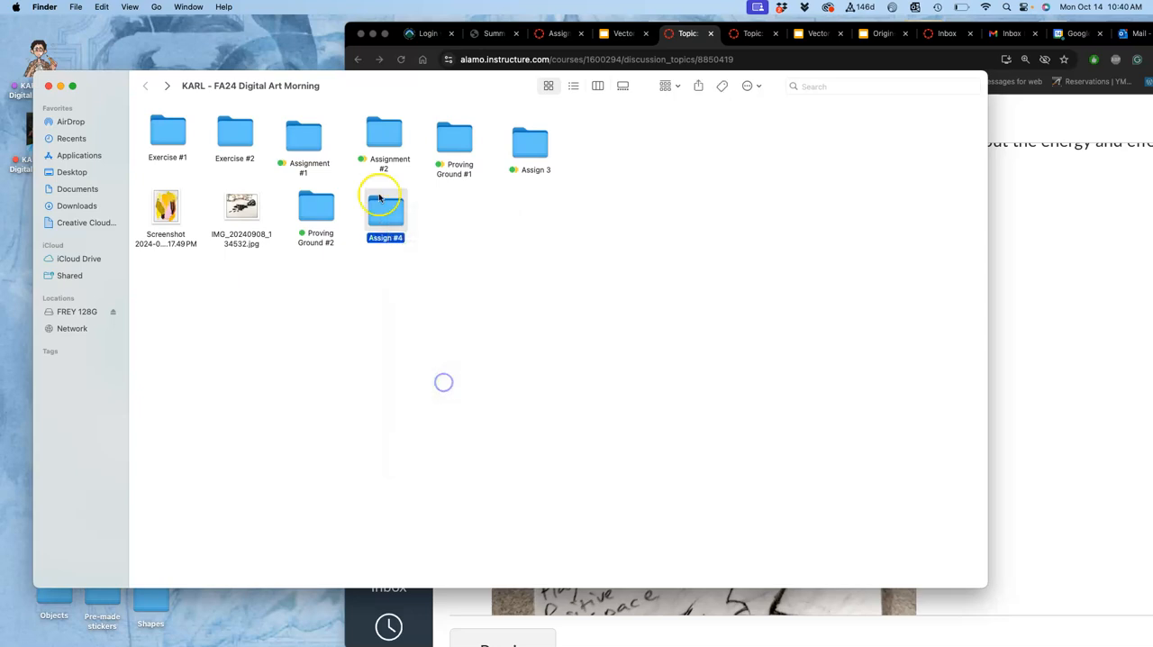
{"action": "right_click", "coordinate": [385, 211]}
{"action": "left_click", "coordinate": [431, 379]}
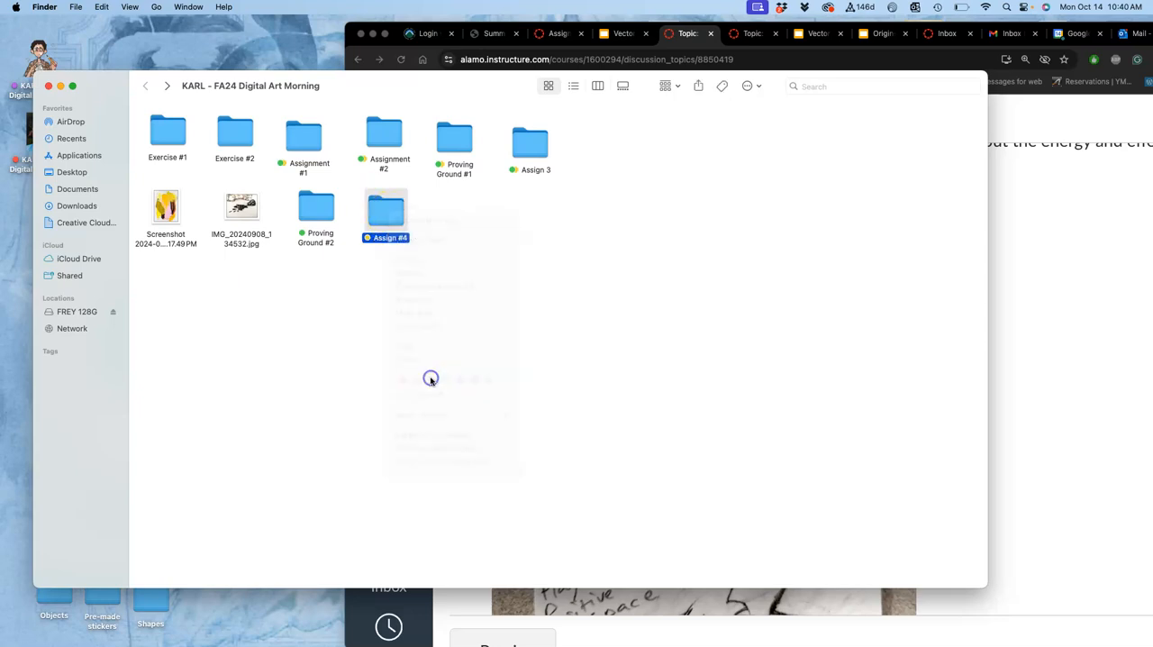
In Preview, crop the copied photo to just the top symmetrical eagle sketch and close it.
{"action": "double_click", "coordinate": [392, 214]}
{"action": "left_click", "coordinate": [169, 131]}
{"action": "double_click", "coordinate": [170, 131]}
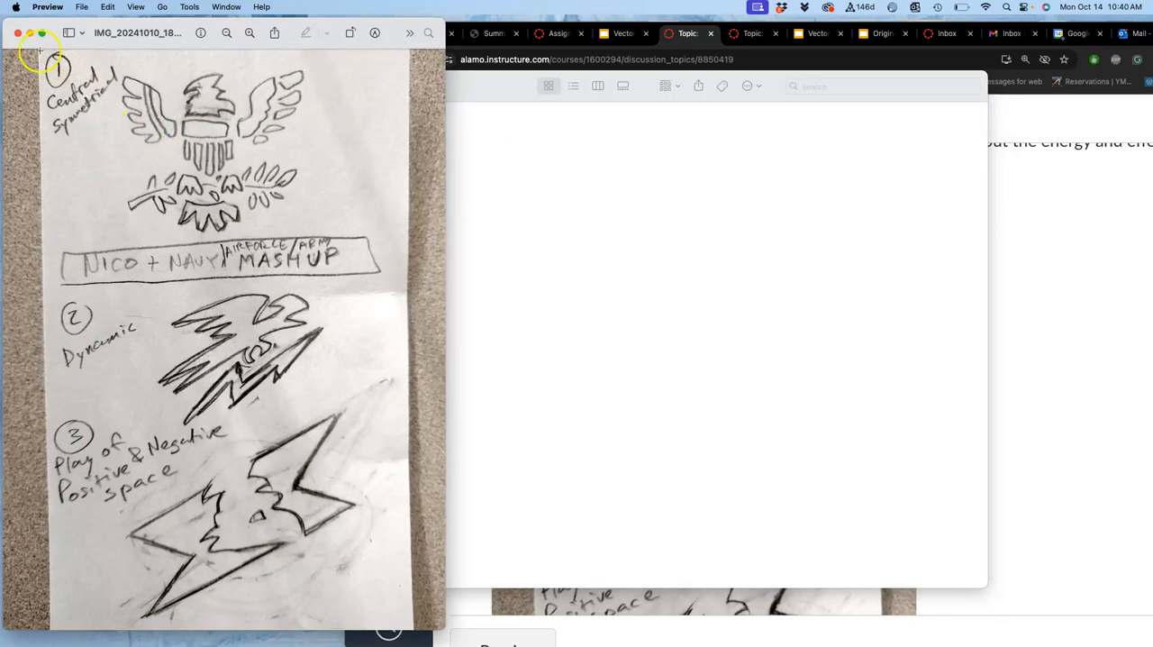
{"action": "mouse_move", "coordinate": [38, 52]}
{"action": "left_mouse_down"}
{"action": "mouse_move", "coordinate": [403, 290]}
{"action": "mouse_move", "coordinate": [392, 289]}
{"action": "left_mouse_up"}
{"action": "key", "text": "super+k"}
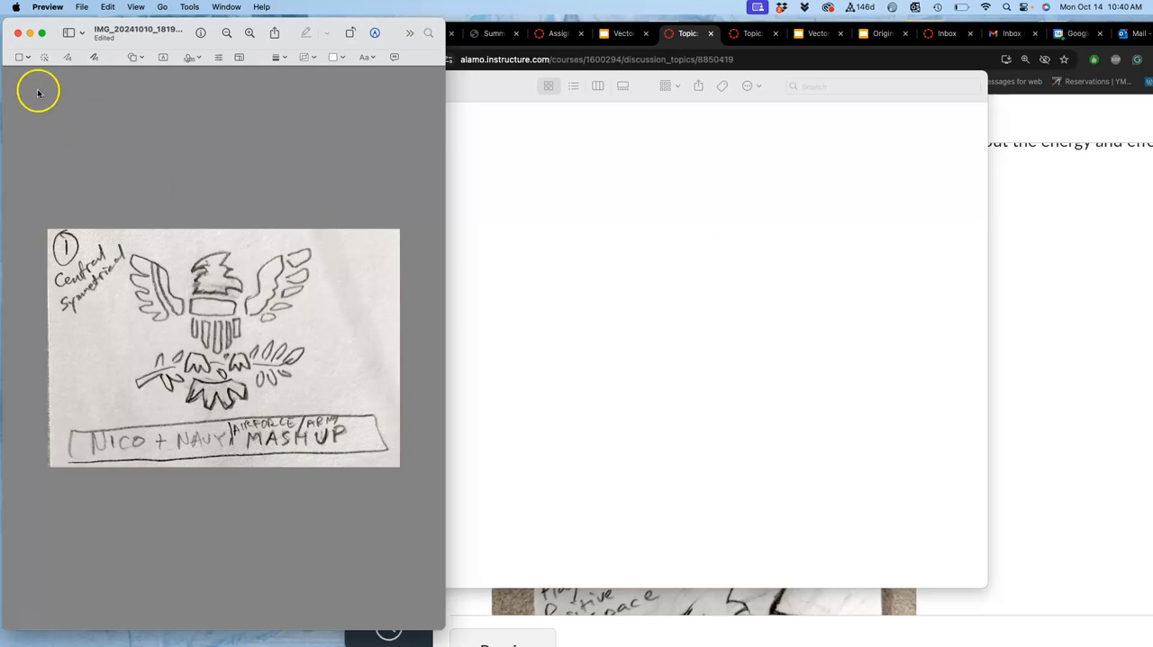
{"action": "left_click", "coordinate": [18, 34]}
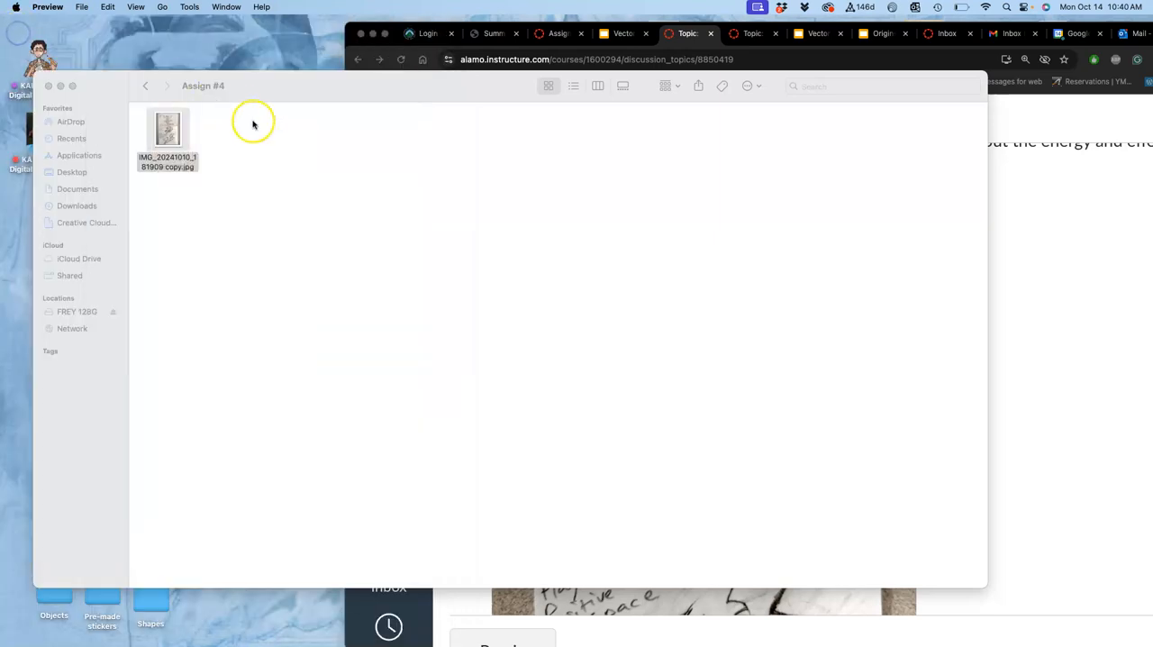
Send the cropped photo to Adobe Photoshop 2024 via Open With.
{"action": "left_click", "coordinate": [177, 147]}
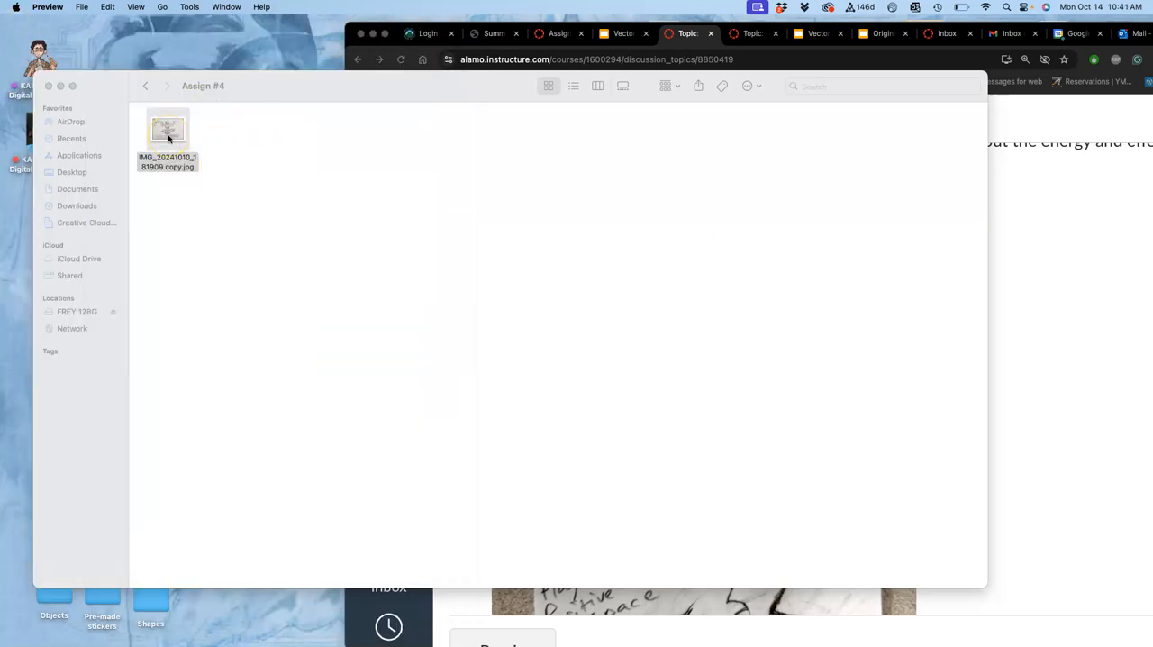
{"action": "left_click", "coordinate": [171, 135]}
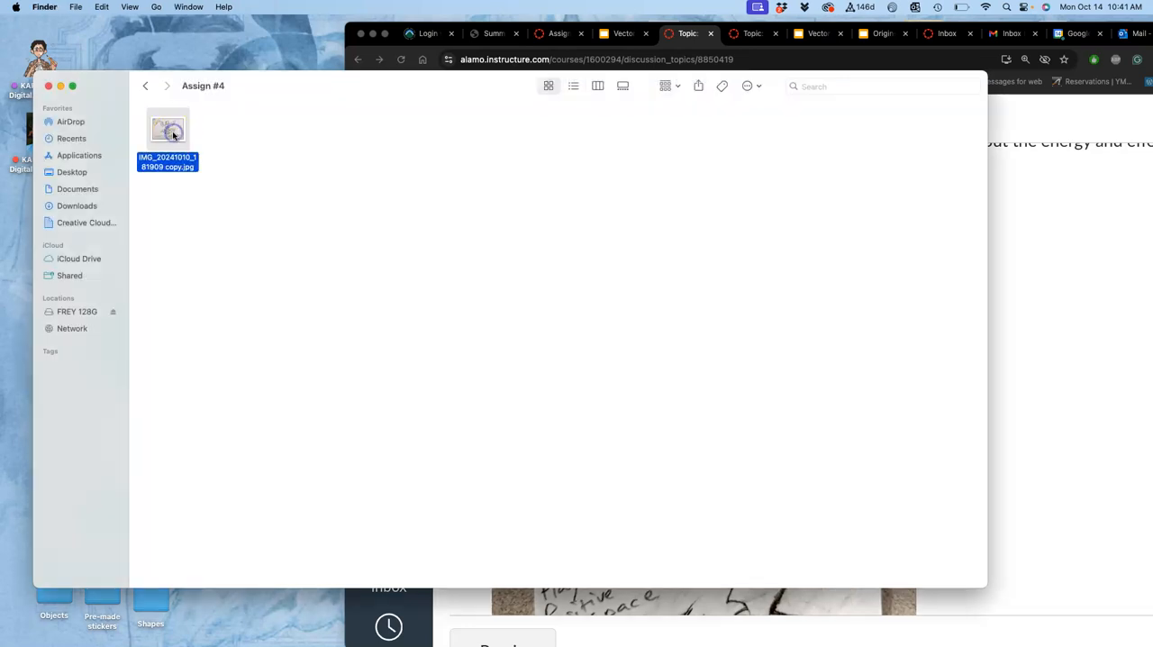
{"action": "left_click", "coordinate": [217, 132]}
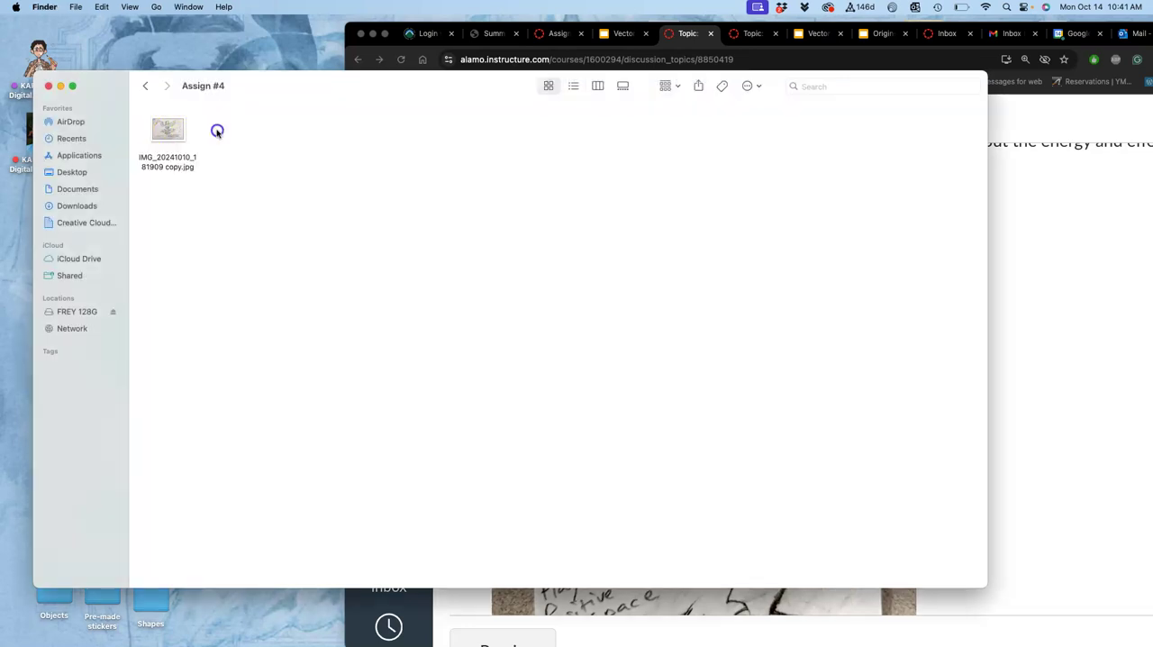
{"action": "right_click", "coordinate": [170, 130]}
{"action": "mouse_move", "coordinate": [199, 149]}
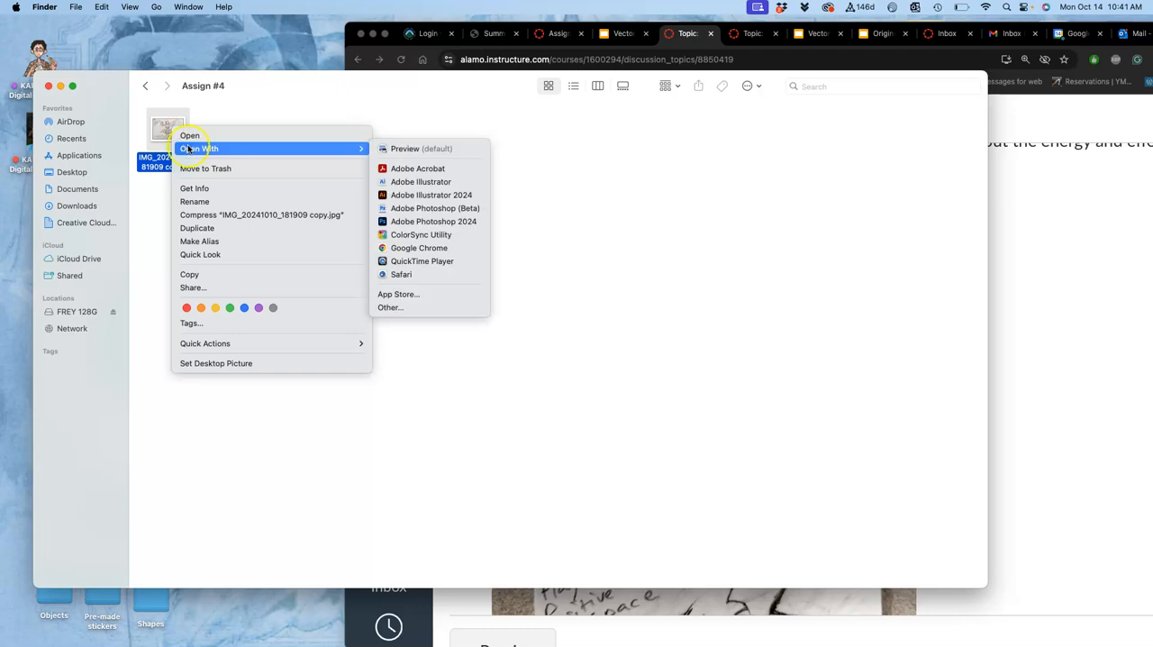
{"action": "left_click", "coordinate": [445, 221]}
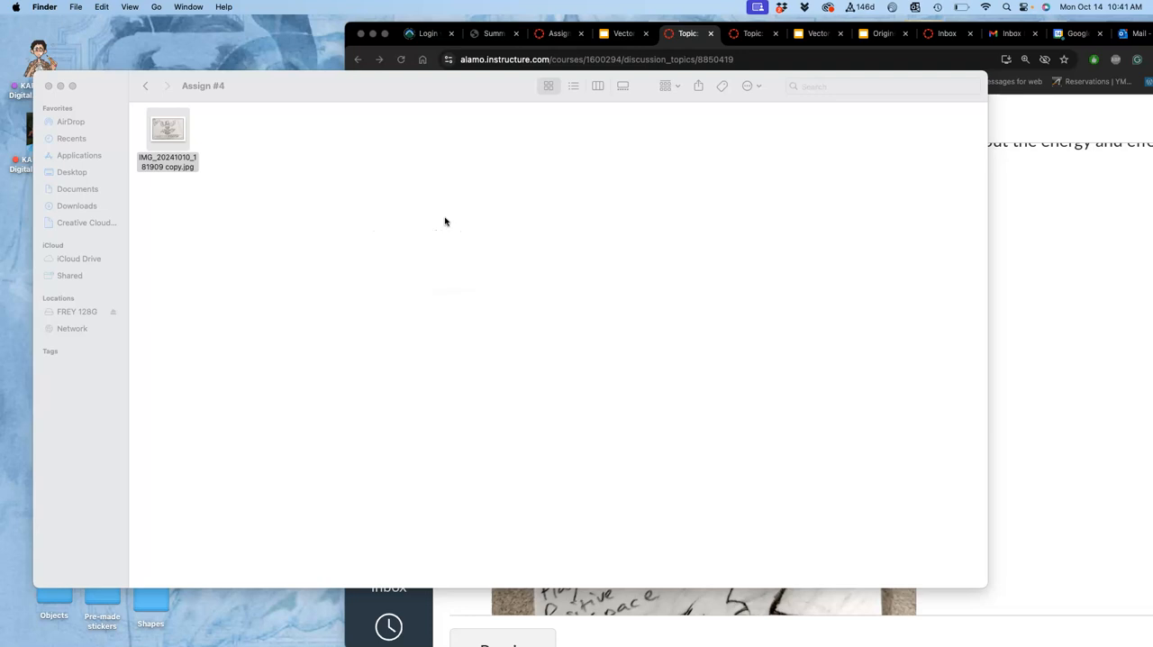
Review slides 13 and 15 of the Vector Logo Design deck, then return to Photoshop.
{"action": "left_click", "coordinate": [1032, 257]}
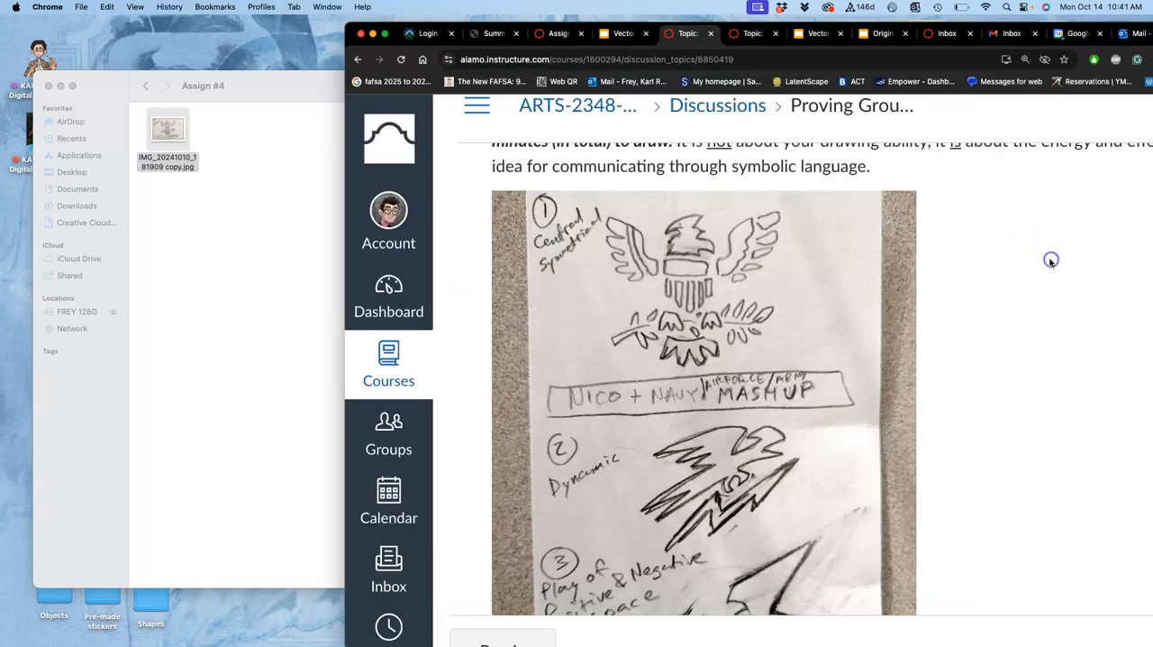
{"action": "left_click", "coordinate": [820, 34]}
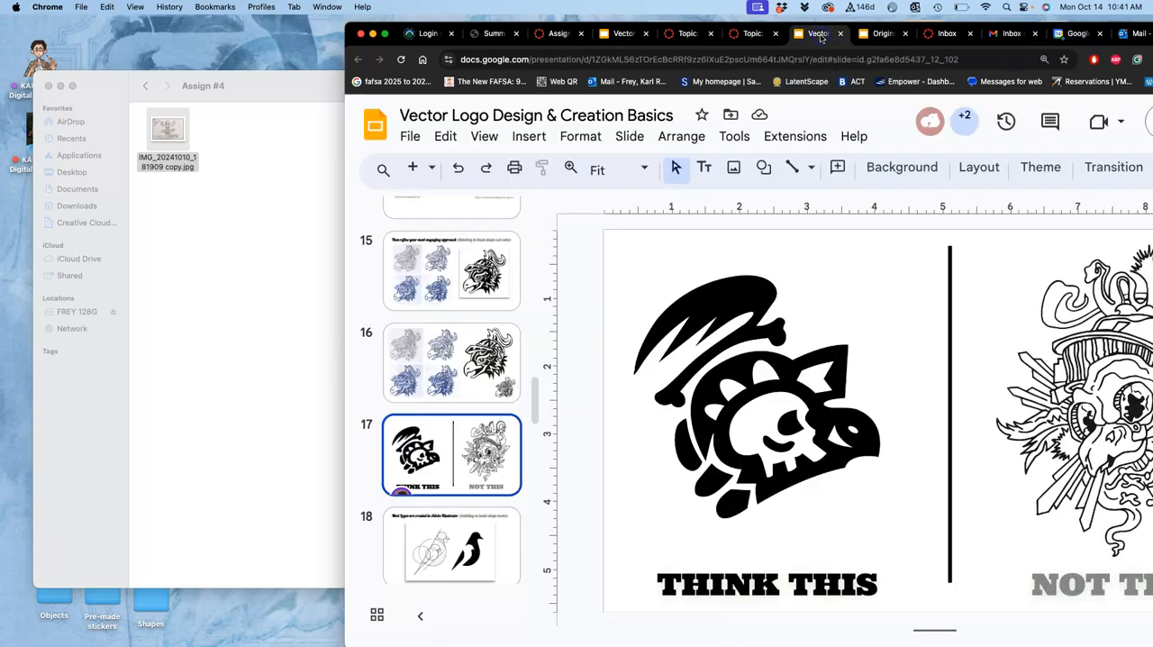
{"action": "scroll", "coordinate": [504, 297], "scroll_direction": "up", "scroll_amount": 5}
{"action": "scroll", "coordinate": [487, 306], "scroll_direction": "up", "scroll_amount": 3}
{"action": "left_click", "coordinate": [482, 316]}
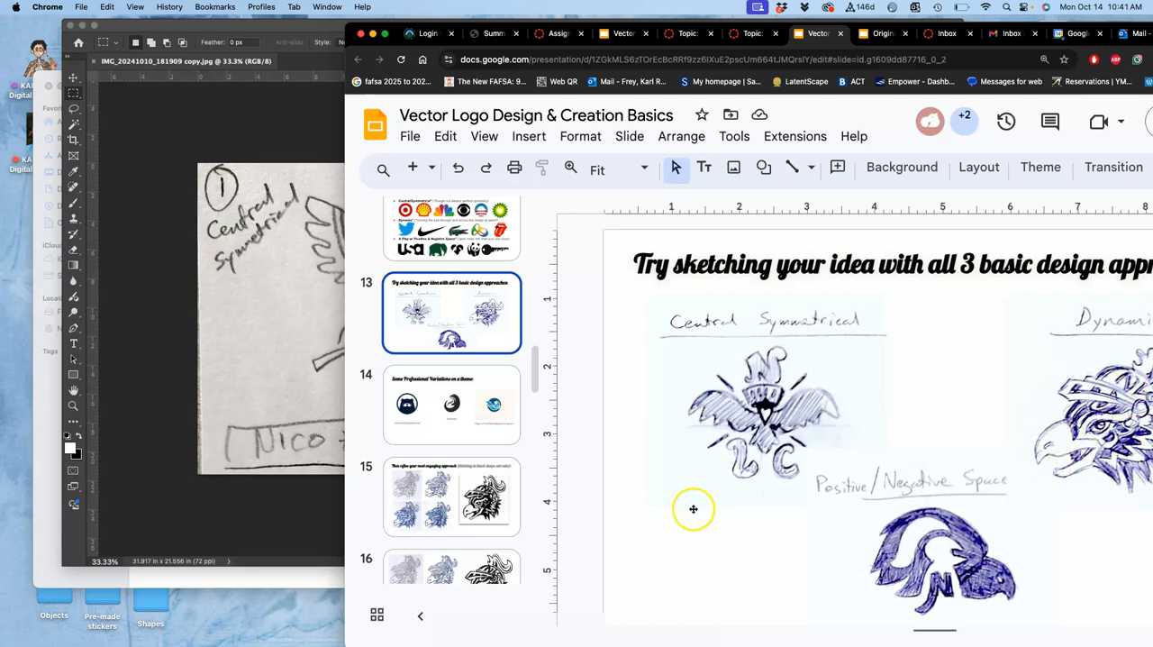
{"action": "left_click", "coordinate": [486, 505]}
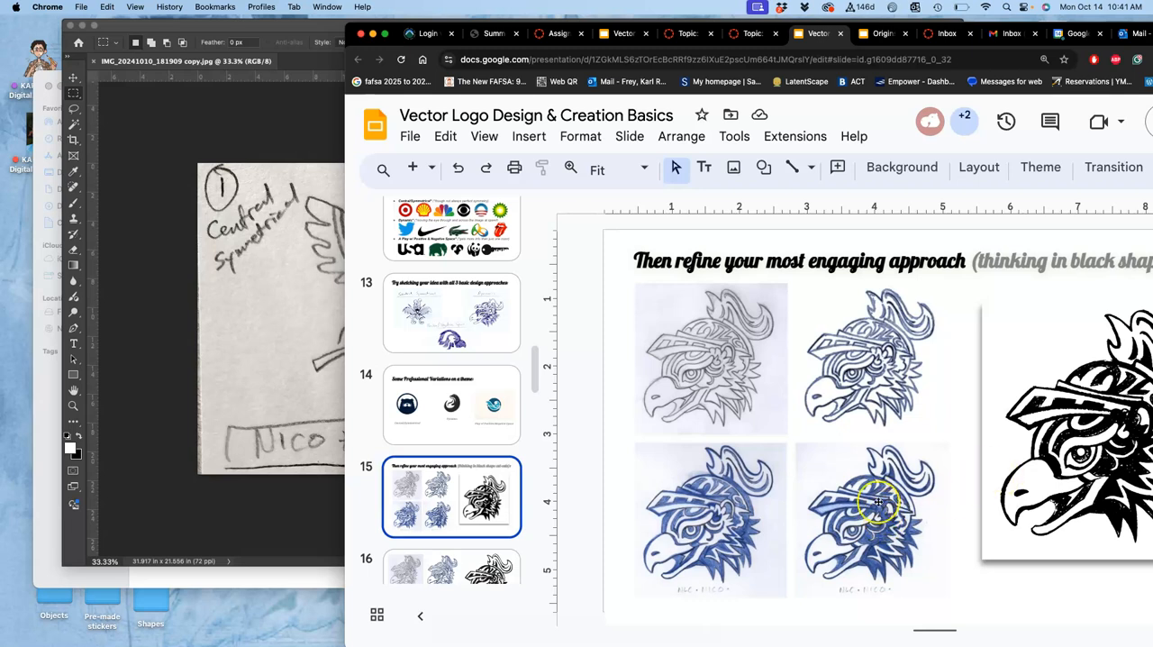
{"action": "left_click", "coordinate": [287, 369]}
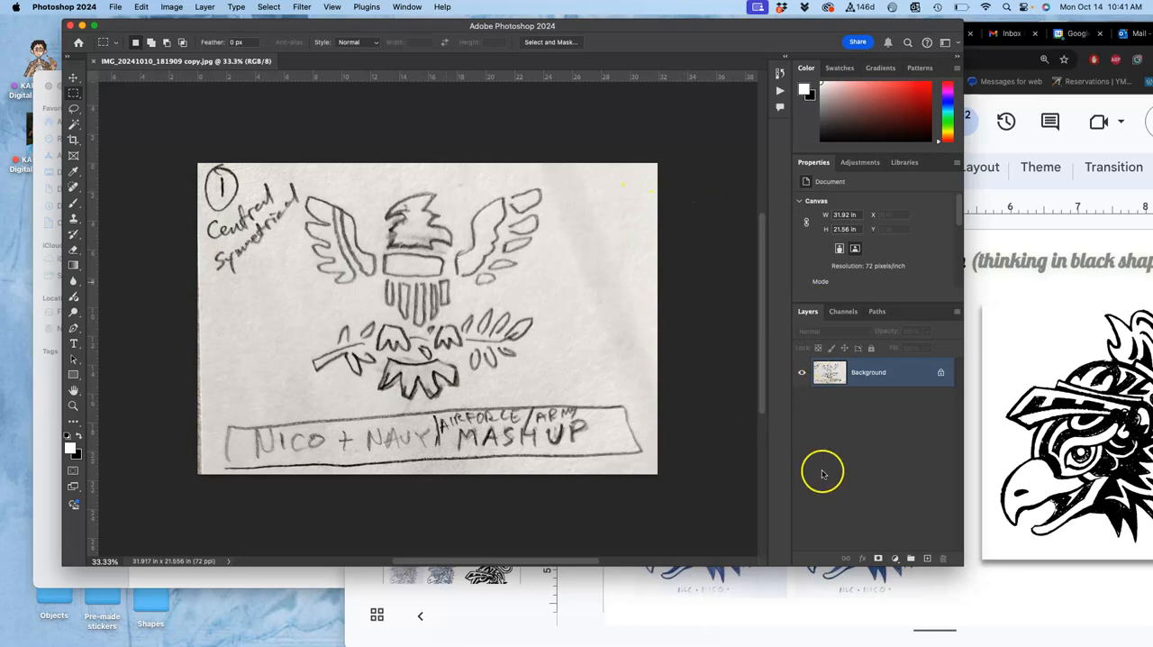
Add a new layer and paint the eagle's left wing solid black with the brush.
{"action": "left_click", "coordinate": [928, 558]}
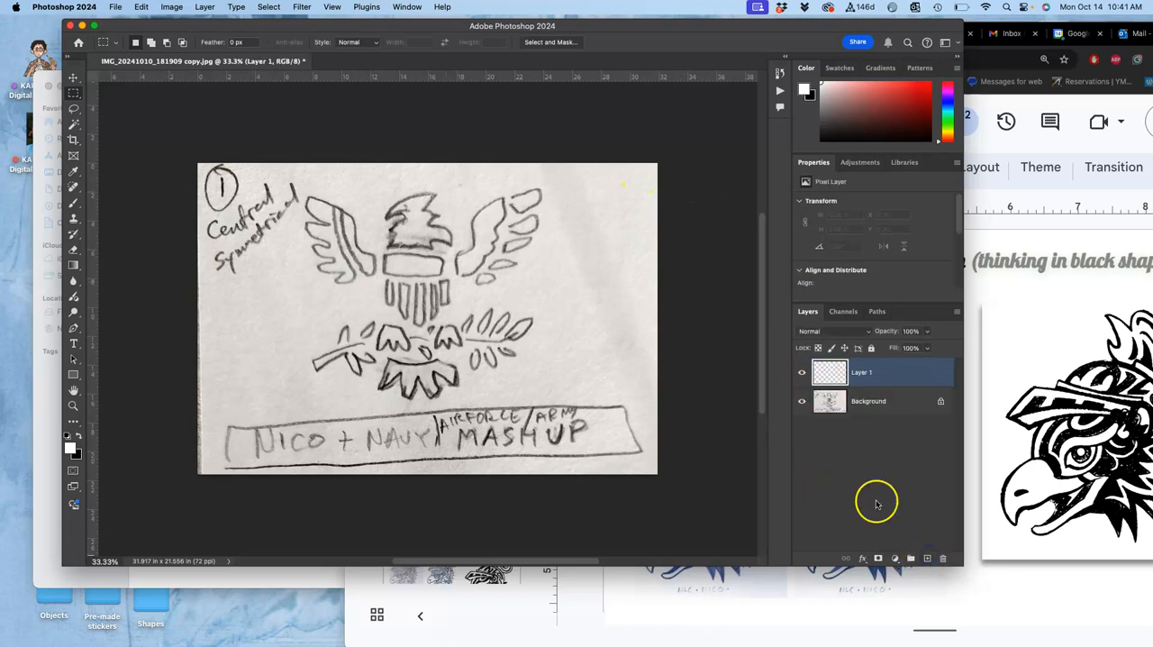
{"action": "left_click", "coordinate": [73, 203]}
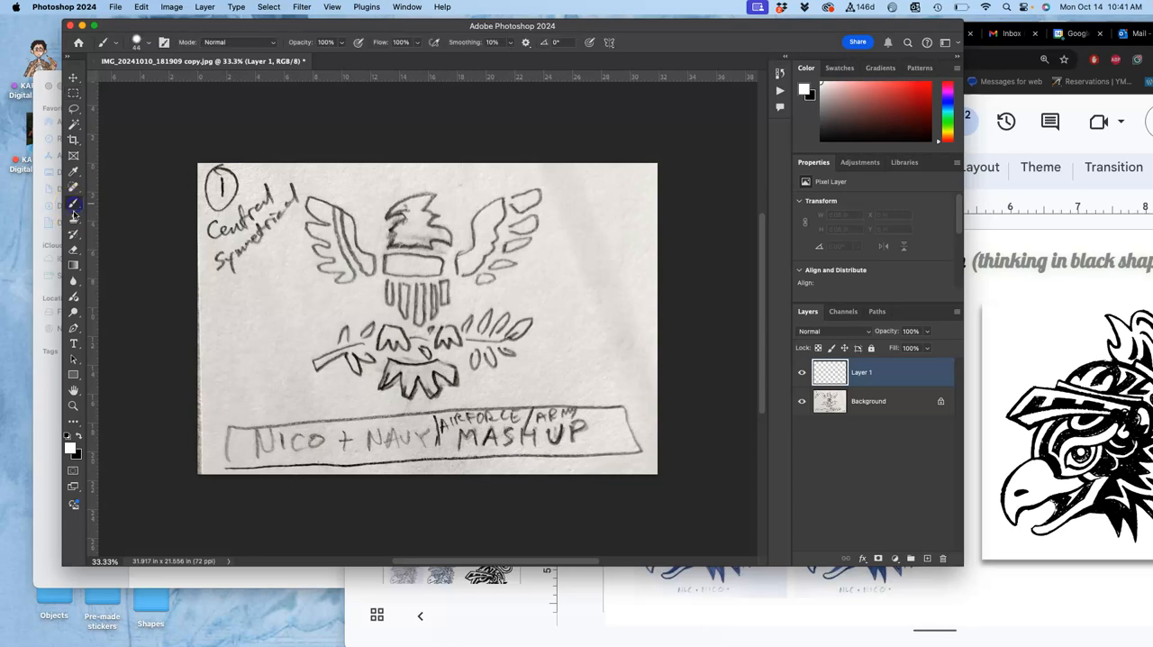
{"action": "left_click", "coordinate": [77, 430]}
{"action": "mouse_move", "coordinate": [310, 201]}
{"action": "left_mouse_down"}
{"action": "mouse_move", "coordinate": [344, 277]}
{"action": "mouse_move", "coordinate": [323, 267]}
{"action": "left_mouse_up"}
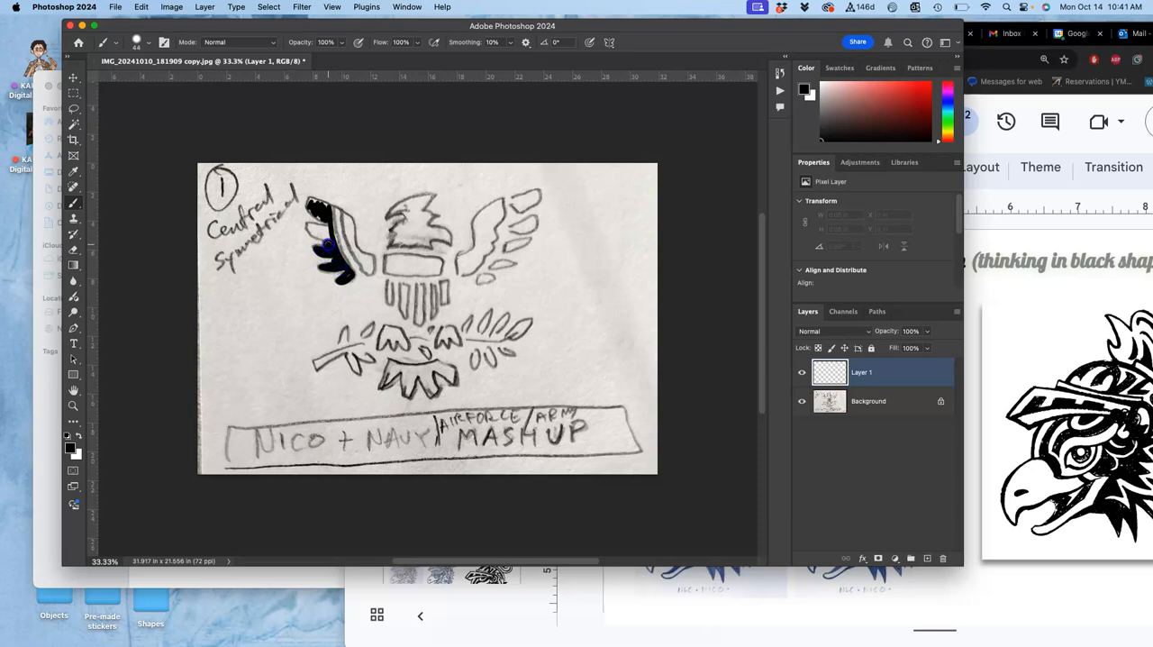
{"action": "mouse_move", "coordinate": [317, 236]}
{"action": "left_mouse_down"}
{"action": "mouse_move", "coordinate": [310, 227]}
{"action": "mouse_move", "coordinate": [328, 232]}
{"action": "left_mouse_up"}
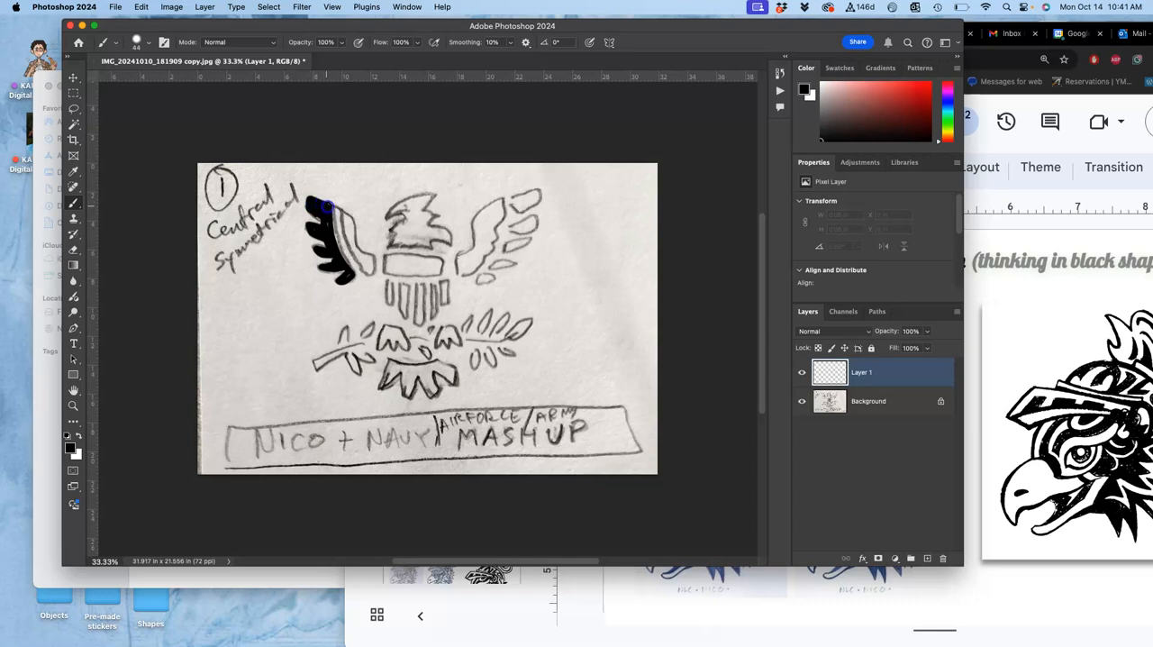
{"action": "mouse_move", "coordinate": [328, 207]}
{"action": "left_mouse_down"}
{"action": "mouse_move", "coordinate": [325, 236]}
{"action": "mouse_move", "coordinate": [347, 261]}
{"action": "mouse_move", "coordinate": [344, 218]}
{"action": "mouse_move", "coordinate": [367, 269]}
{"action": "mouse_move", "coordinate": [351, 221]}
{"action": "left_mouse_up"}
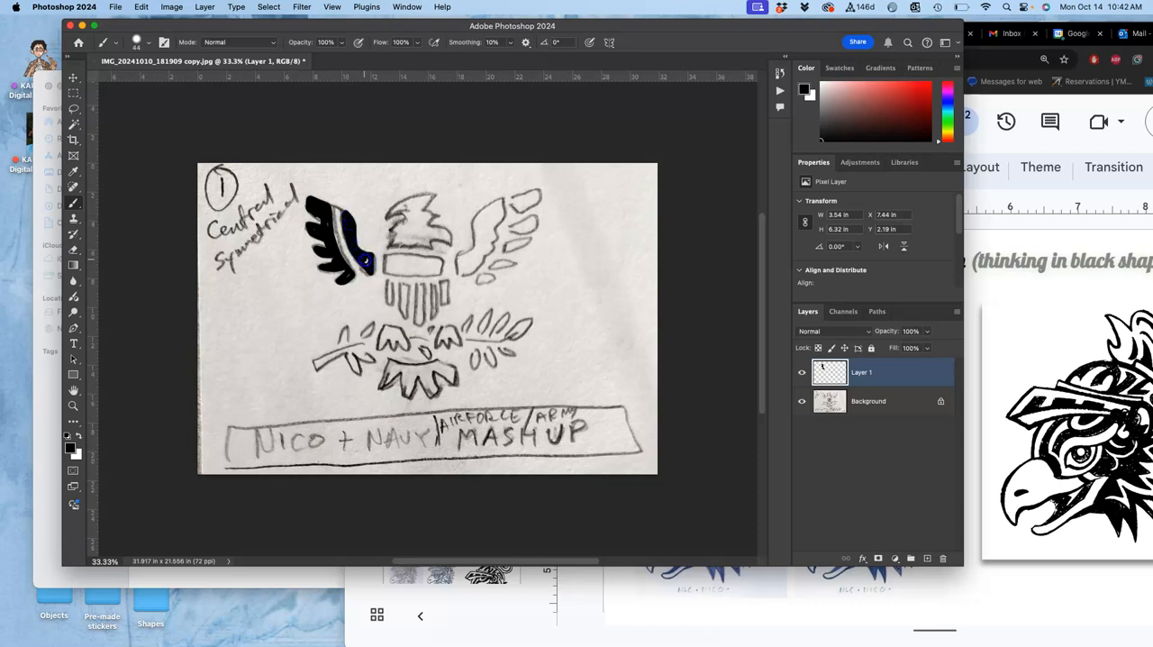
Paint the eagle's head and neck band solid black.
{"action": "left_click", "coordinate": [396, 213]}
{"action": "mouse_move", "coordinate": [387, 213]}
{"action": "left_mouse_down"}
{"action": "mouse_move", "coordinate": [437, 195]}
{"action": "mouse_move", "coordinate": [425, 208]}
{"action": "left_mouse_up"}
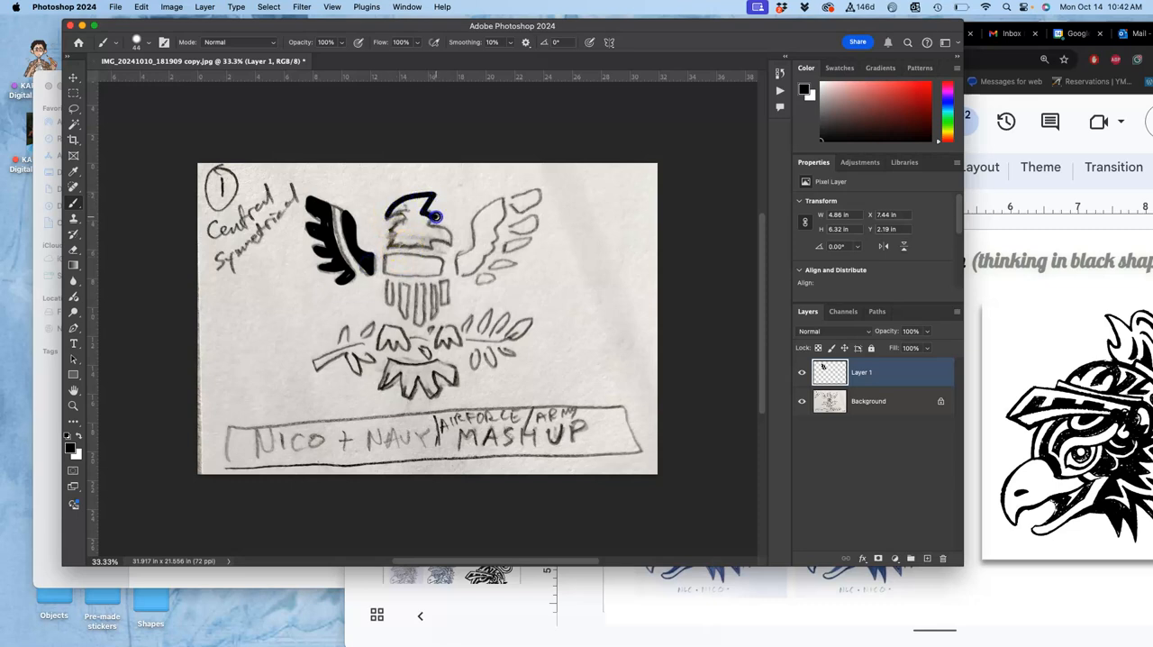
{"action": "left_click_drag", "start_coordinate": [434, 216], "coordinate": [423, 227]}
{"action": "left_click_drag", "start_coordinate": [425, 247], "coordinate": [403, 250]}
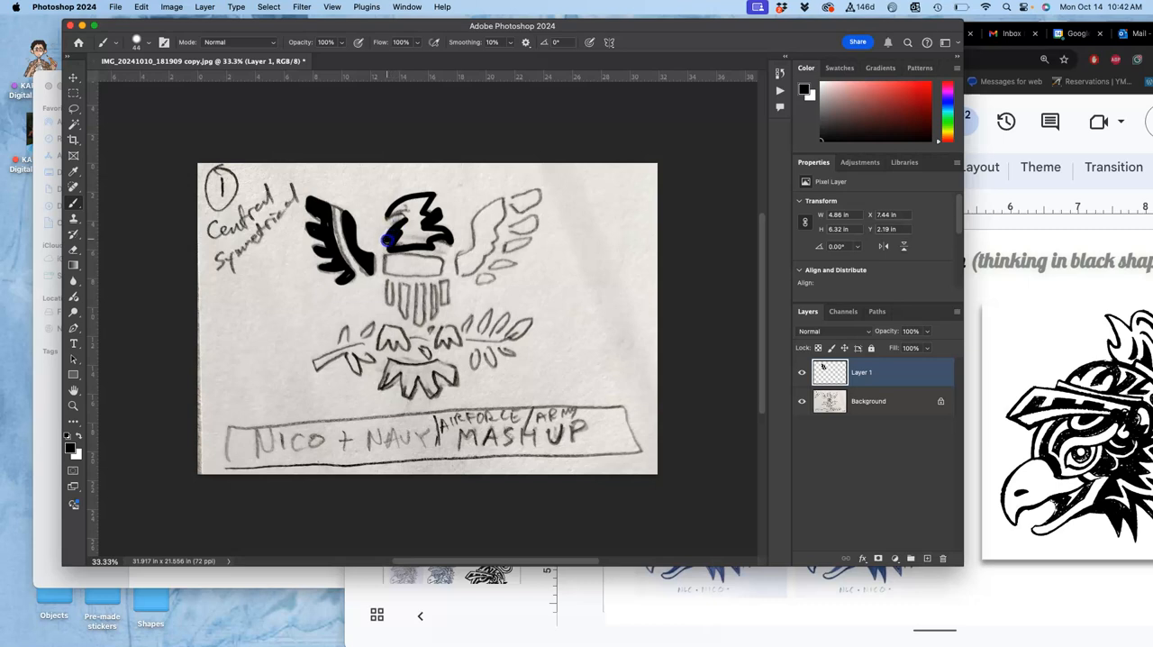
{"action": "left_click_drag", "start_coordinate": [387, 239], "coordinate": [386, 219]}
{"action": "left_click_drag", "start_coordinate": [411, 200], "coordinate": [407, 220]}
{"action": "mouse_move", "coordinate": [428, 240]}
{"action": "left_mouse_down"}
{"action": "mouse_move", "coordinate": [404, 243]}
{"action": "mouse_move", "coordinate": [421, 235]}
{"action": "left_mouse_up"}
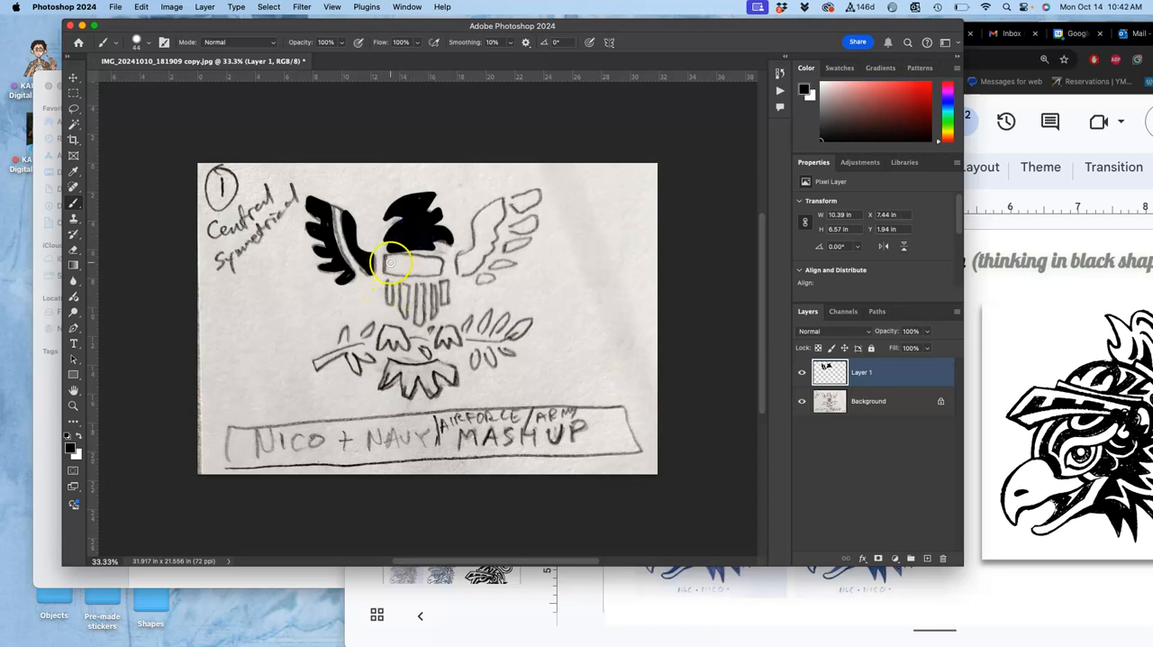
{"action": "mouse_move", "coordinate": [384, 261]}
{"action": "left_mouse_down"}
{"action": "mouse_move", "coordinate": [434, 259]}
{"action": "mouse_move", "coordinate": [441, 272]}
{"action": "mouse_move", "coordinate": [391, 276]}
{"action": "left_mouse_up"}
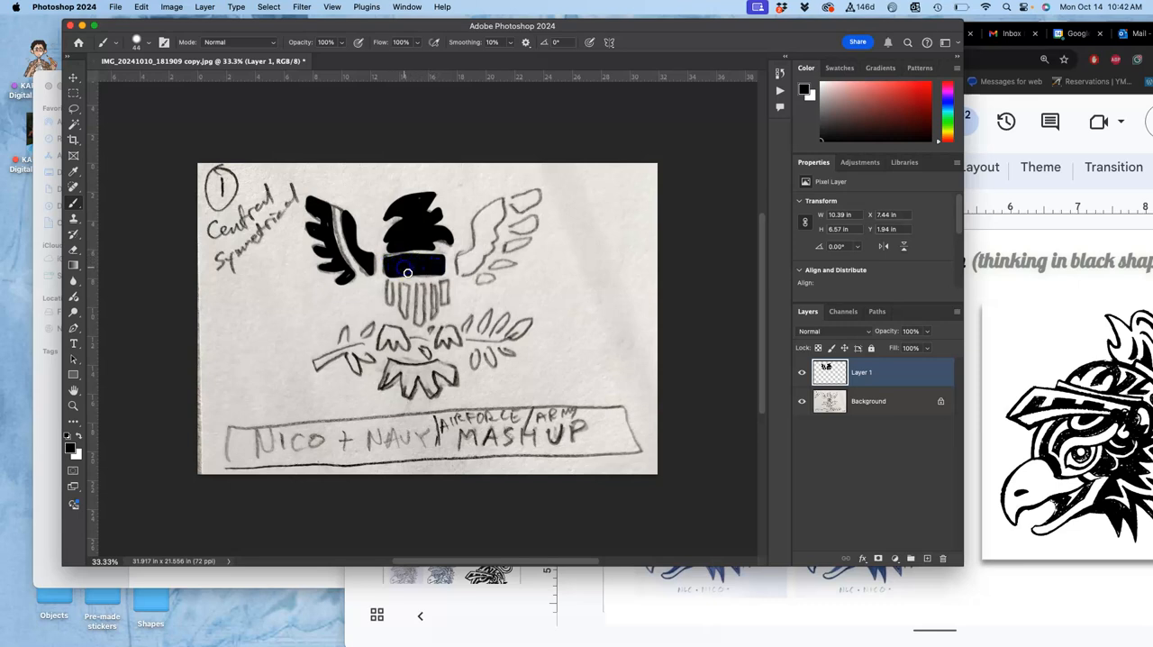
Paint the shield's left stripes and the left leg black, redoing the leg once.
{"action": "mouse_move", "coordinate": [388, 282]}
{"action": "left_mouse_down"}
{"action": "mouse_move", "coordinate": [391, 308]}
{"action": "mouse_move", "coordinate": [419, 319]}
{"action": "left_mouse_up"}
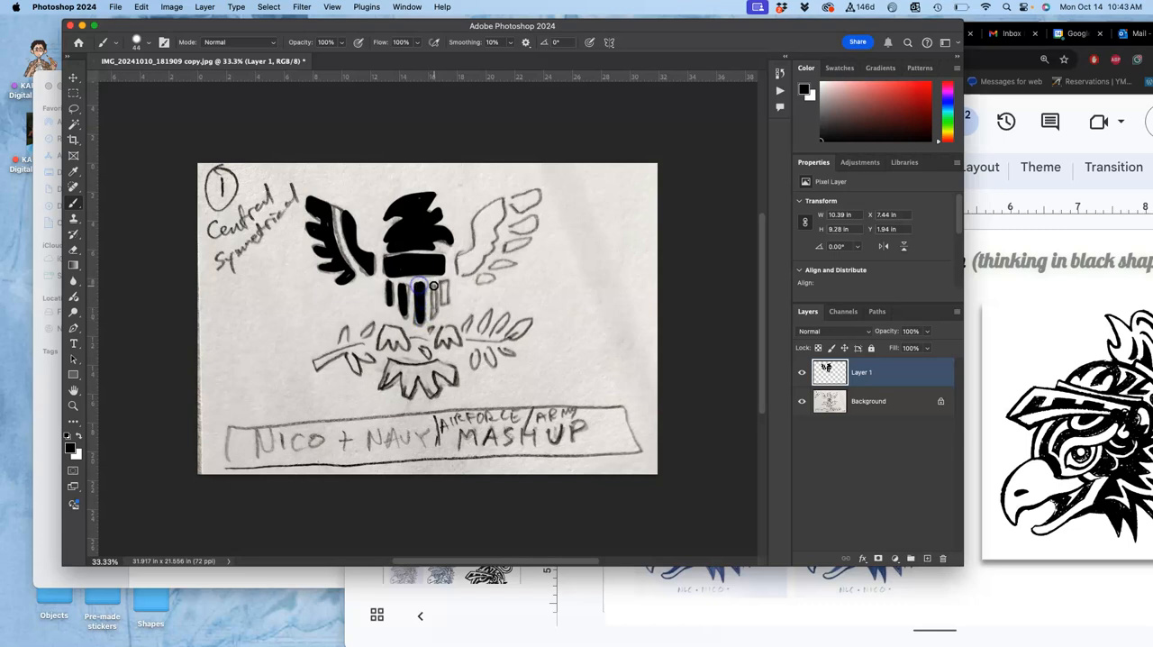
{"action": "left_click_drag", "start_coordinate": [429, 277], "coordinate": [437, 311]}
{"action": "mouse_move", "coordinate": [389, 324]}
{"action": "left_mouse_down"}
{"action": "mouse_move", "coordinate": [383, 337]}
{"action": "mouse_move", "coordinate": [401, 332]}
{"action": "mouse_move", "coordinate": [403, 348]}
{"action": "mouse_move", "coordinate": [383, 388]}
{"action": "mouse_move", "coordinate": [402, 392]}
{"action": "mouse_move", "coordinate": [416, 374]}
{"action": "mouse_move", "coordinate": [431, 395]}
{"action": "mouse_move", "coordinate": [434, 371]}
{"action": "left_mouse_up"}
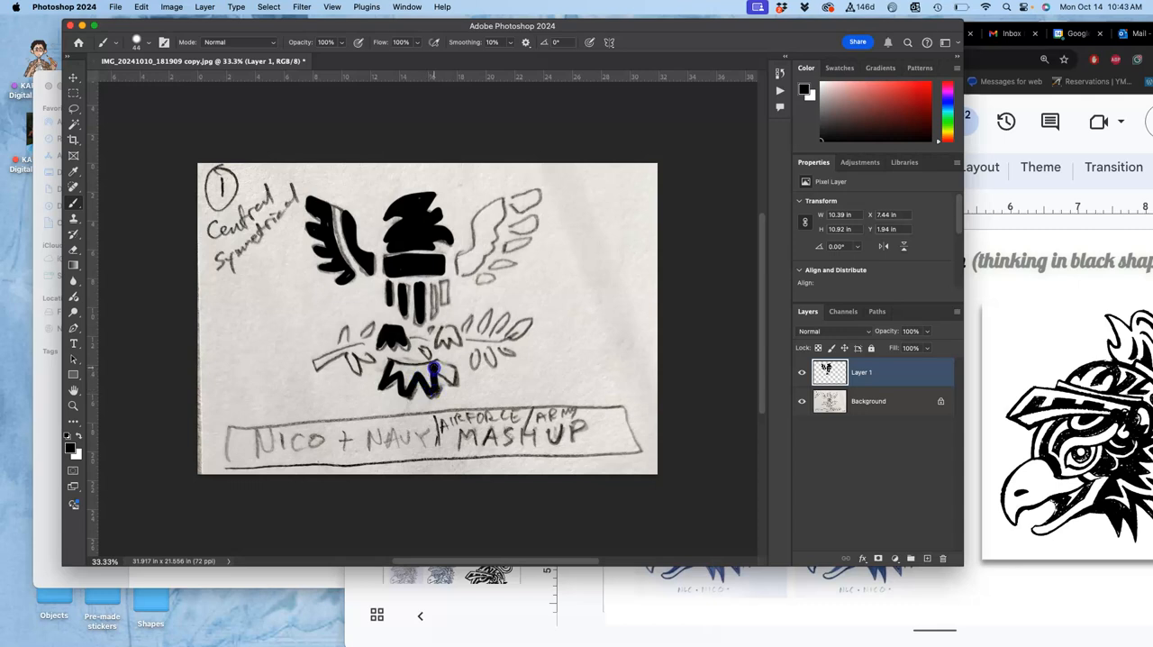
{"action": "key", "text": "super+z"}
{"action": "key", "text": "super+z"}
{"action": "key", "text": "super+z"}
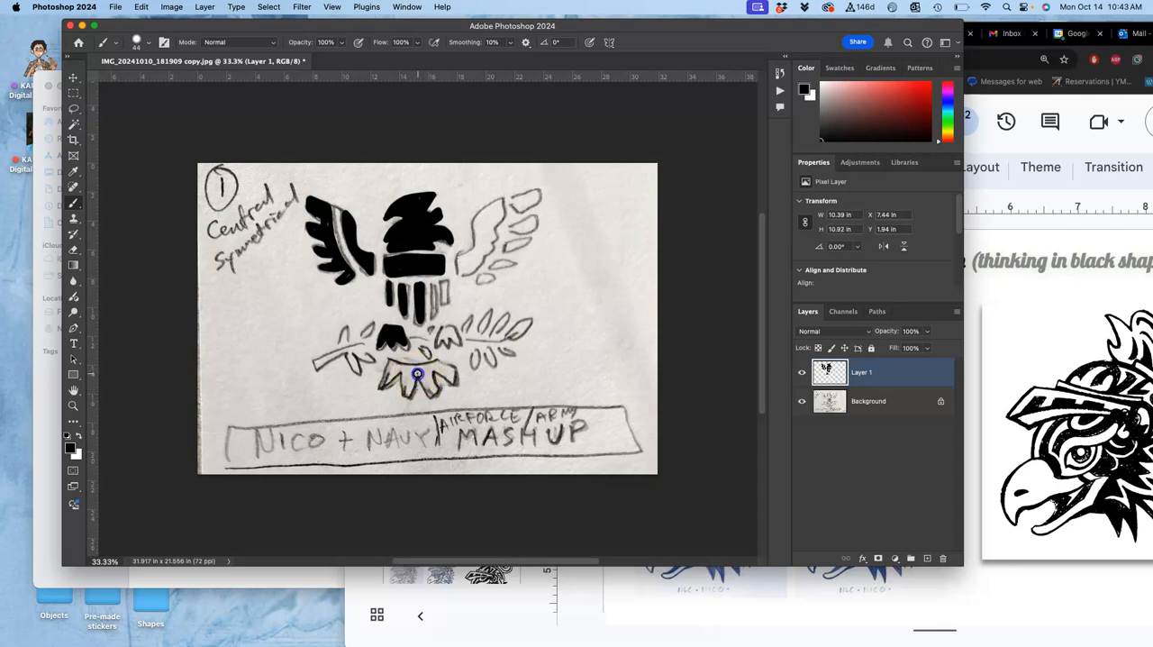
{"action": "mouse_move", "coordinate": [416, 374]}
{"action": "left_mouse_down"}
{"action": "mouse_move", "coordinate": [407, 389]}
{"action": "mouse_move", "coordinate": [410, 378]}
{"action": "mouse_move", "coordinate": [386, 389]}
{"action": "mouse_move", "coordinate": [390, 368]}
{"action": "left_mouse_up"}
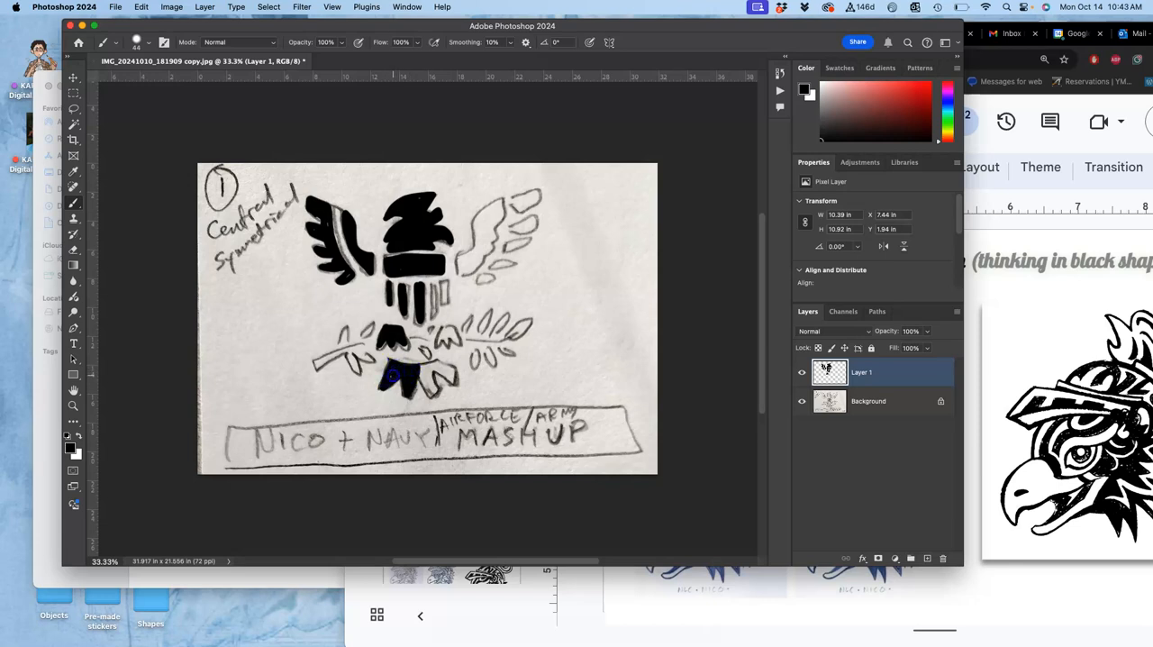
Hide the pencil sketch and select the painted left half with marquee and lasso.
{"action": "left_click", "coordinate": [75, 93]}
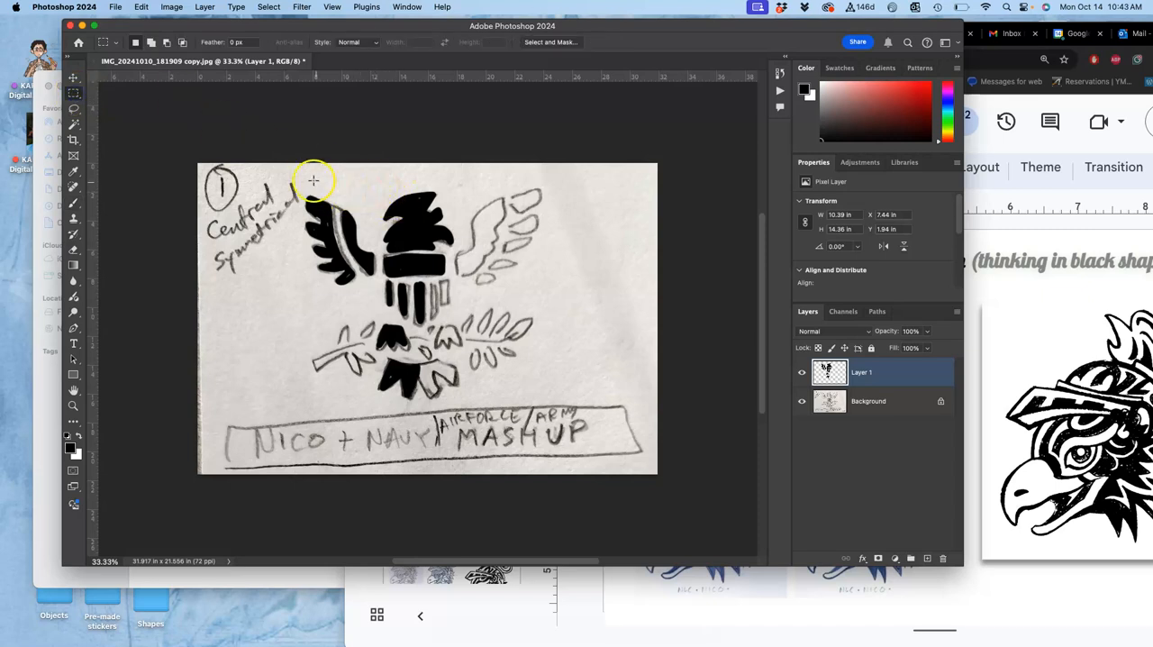
{"action": "left_click", "coordinate": [801, 401]}
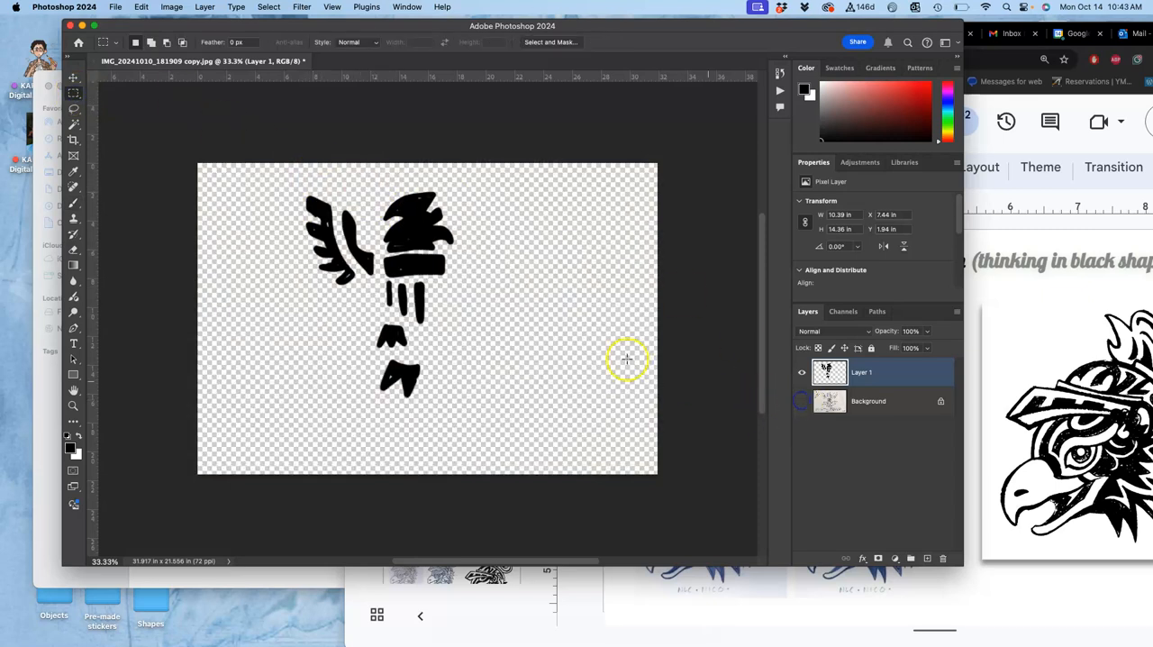
{"action": "mouse_move", "coordinate": [302, 171]}
{"action": "left_mouse_down"}
{"action": "mouse_move", "coordinate": [350, 300]}
{"action": "mouse_move", "coordinate": [423, 404]}
{"action": "left_mouse_up"}
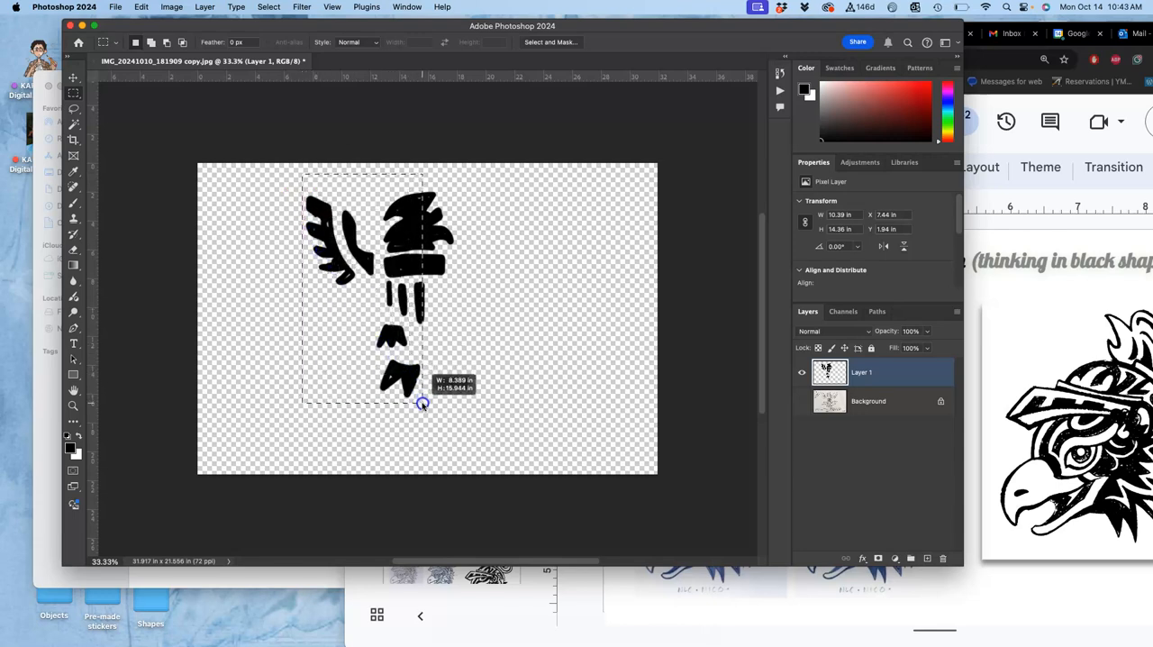
{"action": "left_click_drag", "start_coordinate": [423, 404], "coordinate": [423, 406]}
{"action": "left_click", "coordinate": [74, 109]}
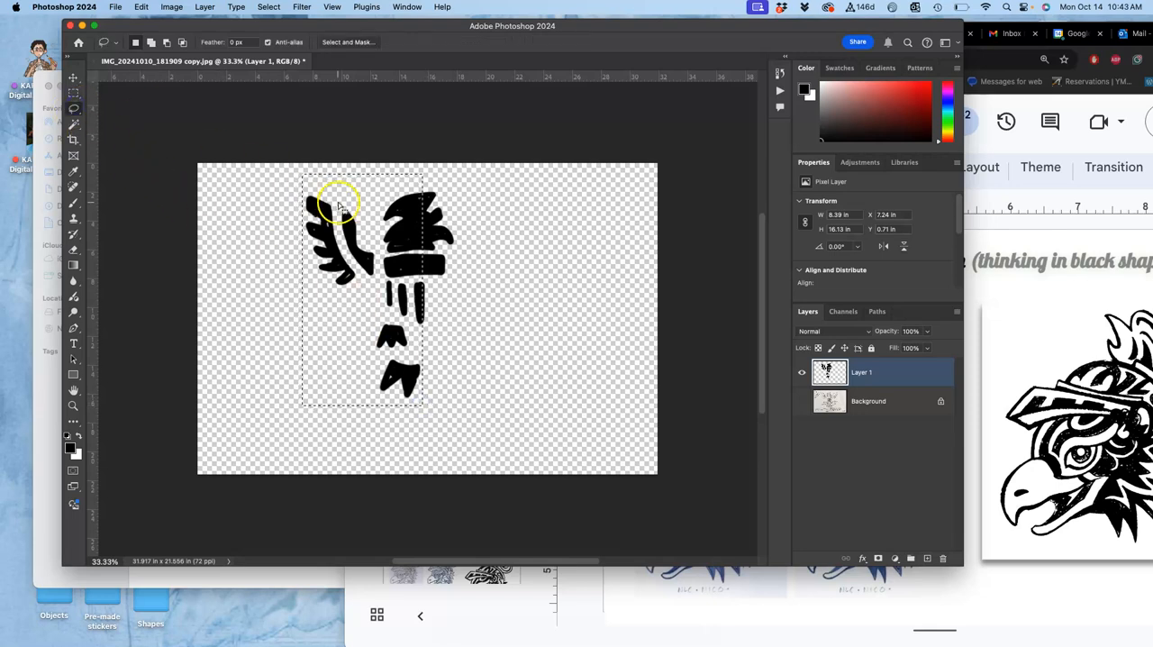
{"action": "mouse_move", "coordinate": [340, 206]}
{"action": "left_mouse_down"}
{"action": "mouse_move", "coordinate": [423, 180]}
{"action": "mouse_move", "coordinate": [374, 226]}
{"action": "mouse_move", "coordinate": [421, 256]}
{"action": "mouse_move", "coordinate": [476, 203]}
{"action": "left_mouse_up"}
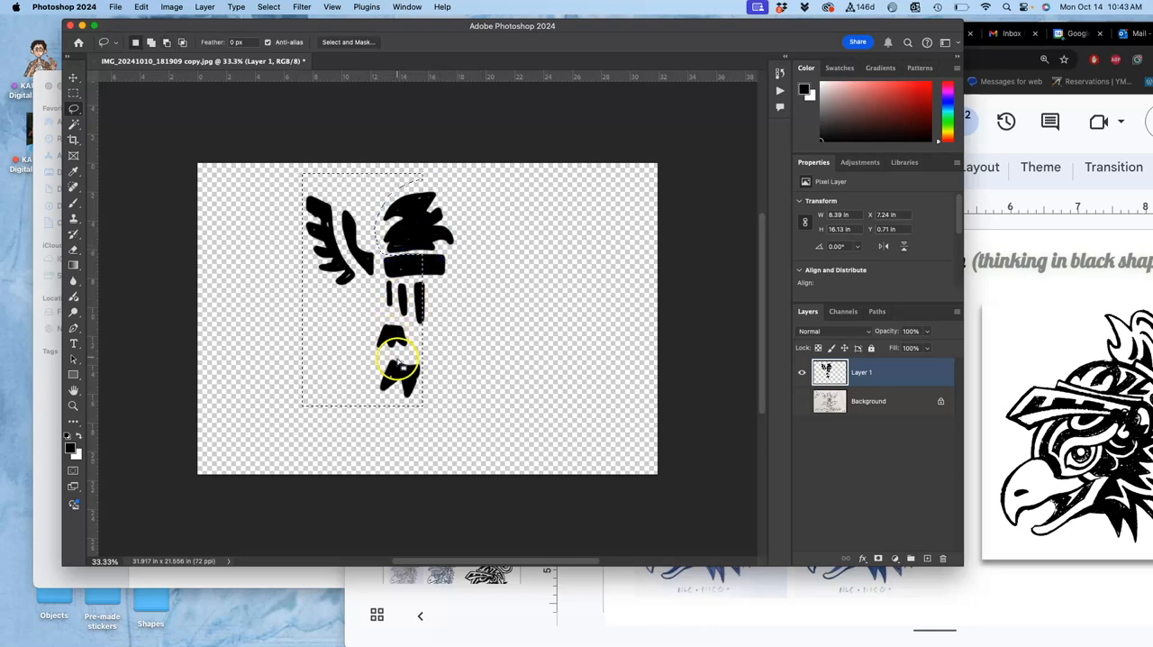
Copy the half to a new layer, flip it horizontally and move it to the right side.
{"action": "key", "text": "super+j"}
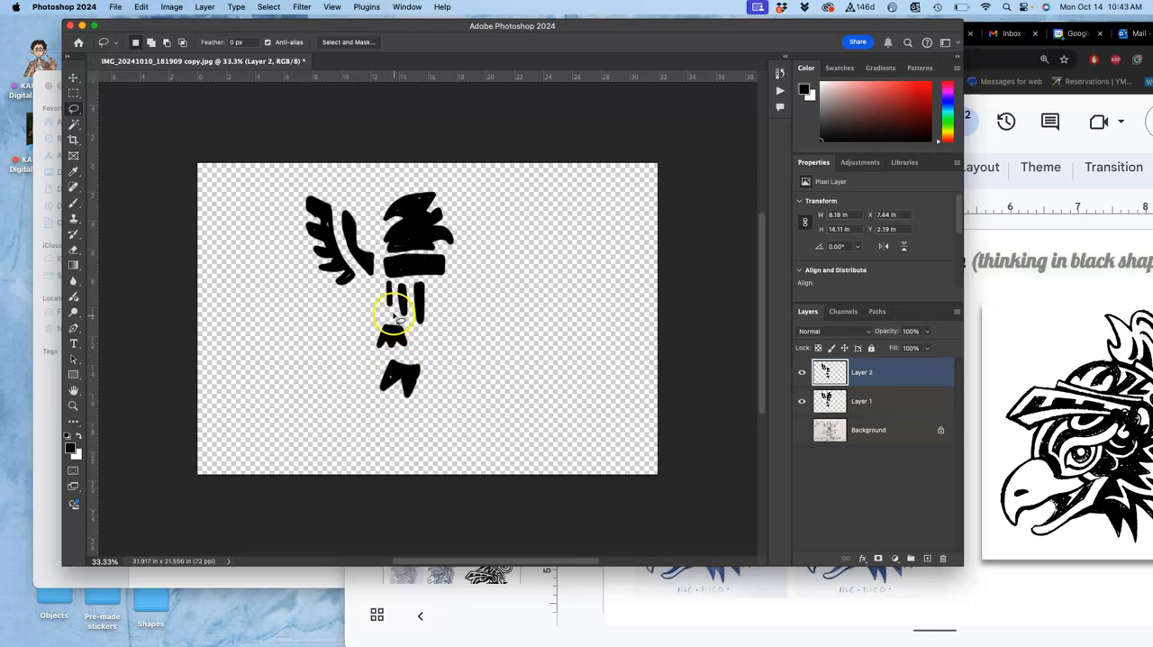
{"action": "key", "text": "super+t"}
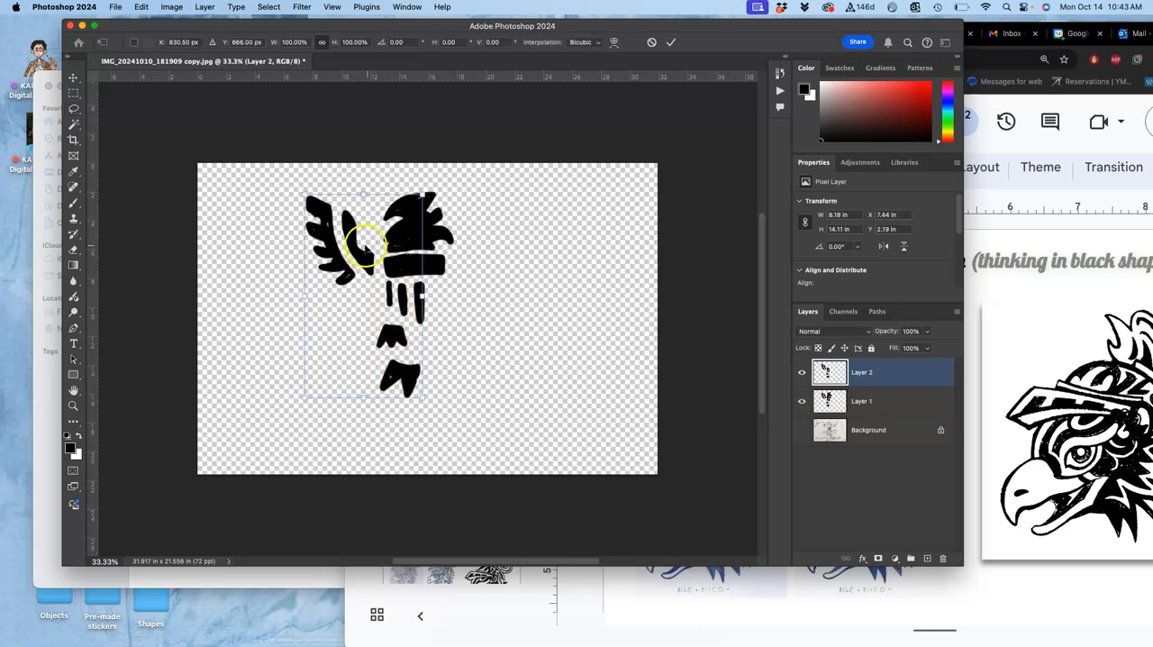
{"action": "right_click", "coordinate": [359, 250]}
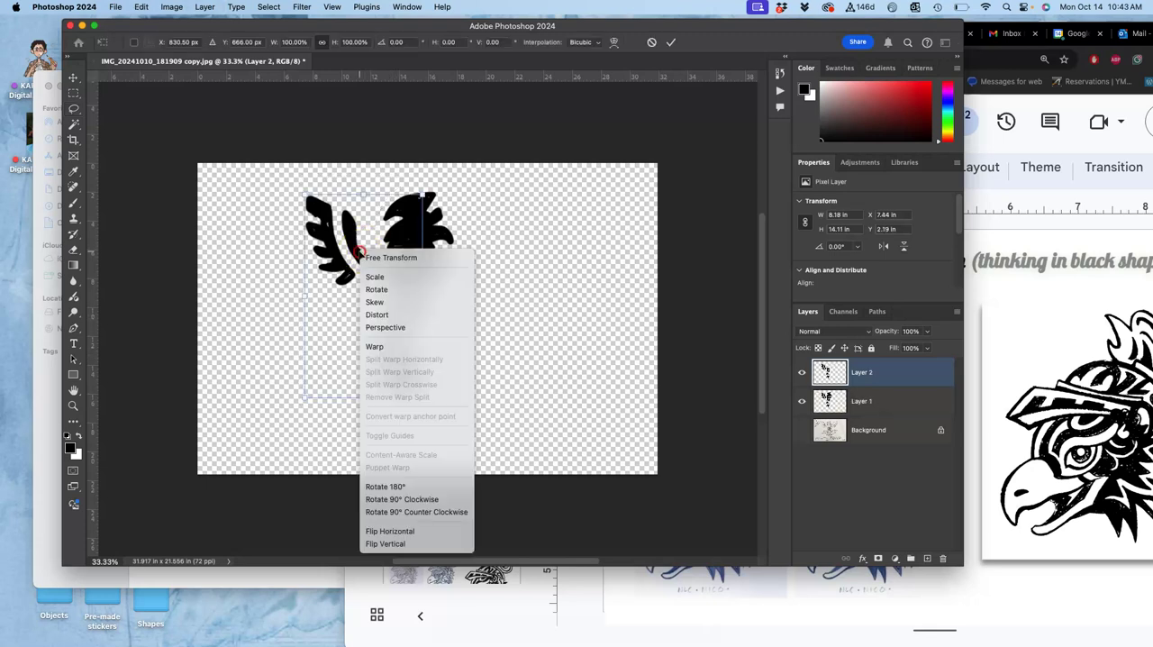
{"action": "left_click", "coordinate": [389, 531]}
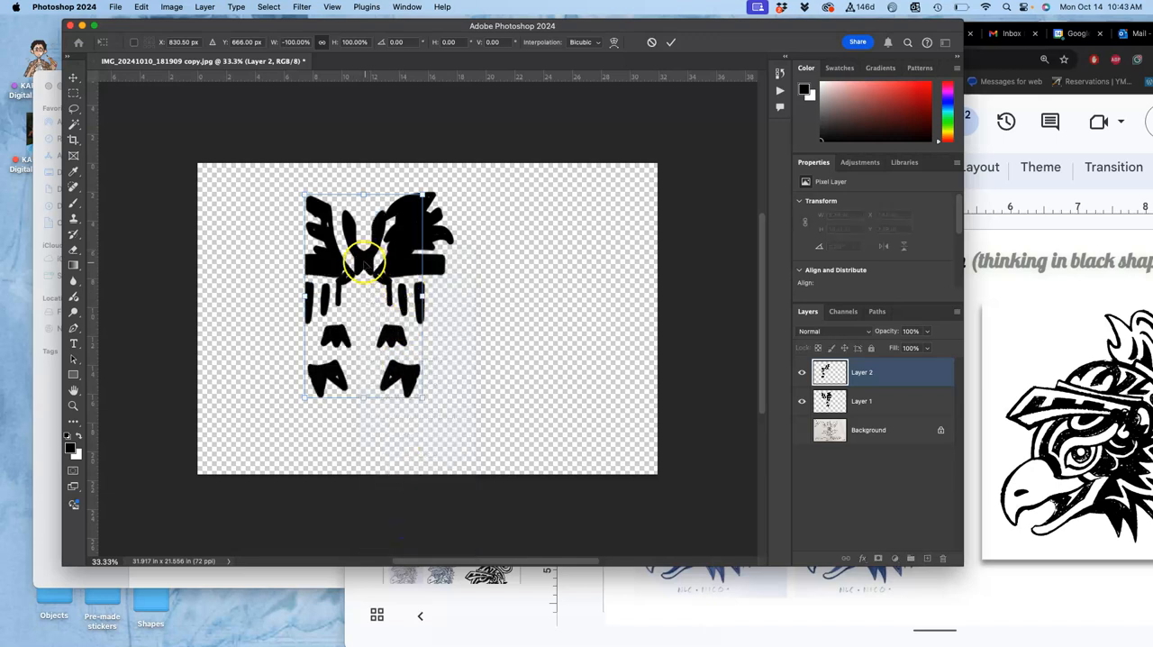
{"action": "left_click_drag", "start_coordinate": [320, 266], "coordinate": [438, 266]}
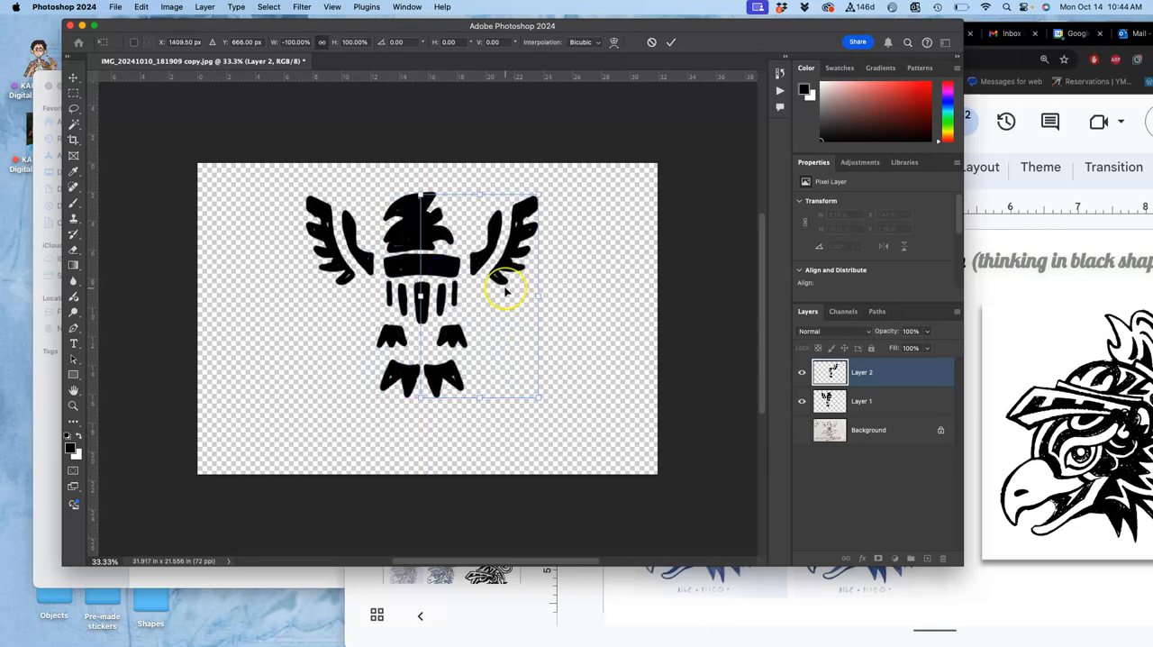
{"action": "key", "text": "Return"}
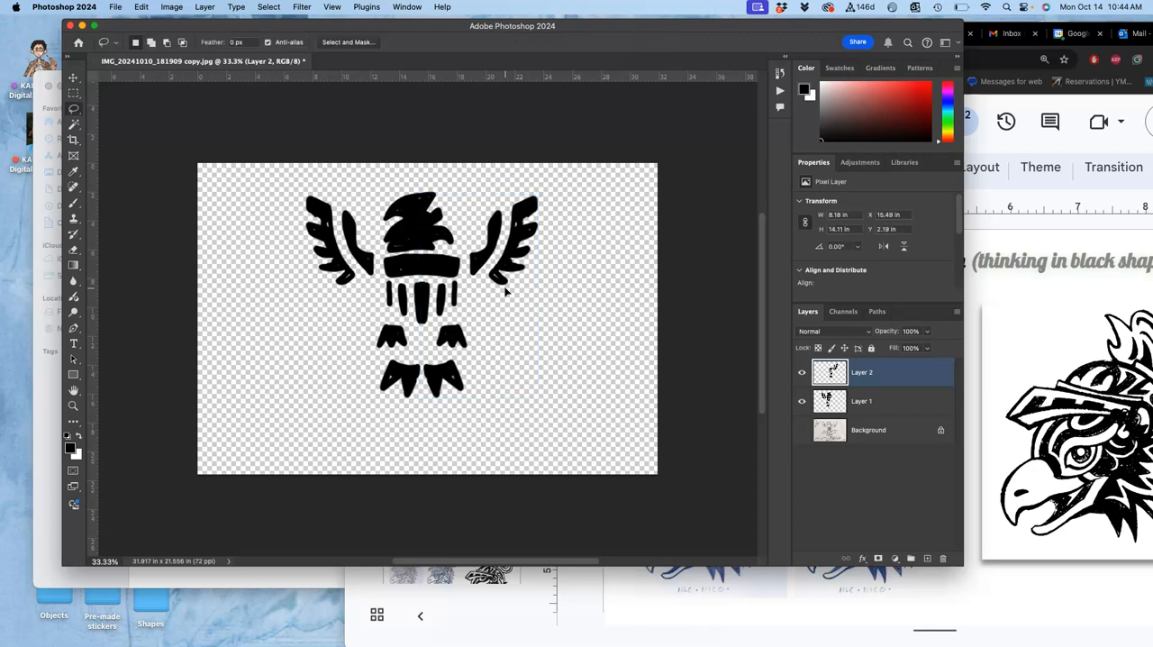
Lasso the eagle's head on Layer 1 and stretch it taller and wider with Free Transform.
{"action": "left_click", "coordinate": [865, 401]}
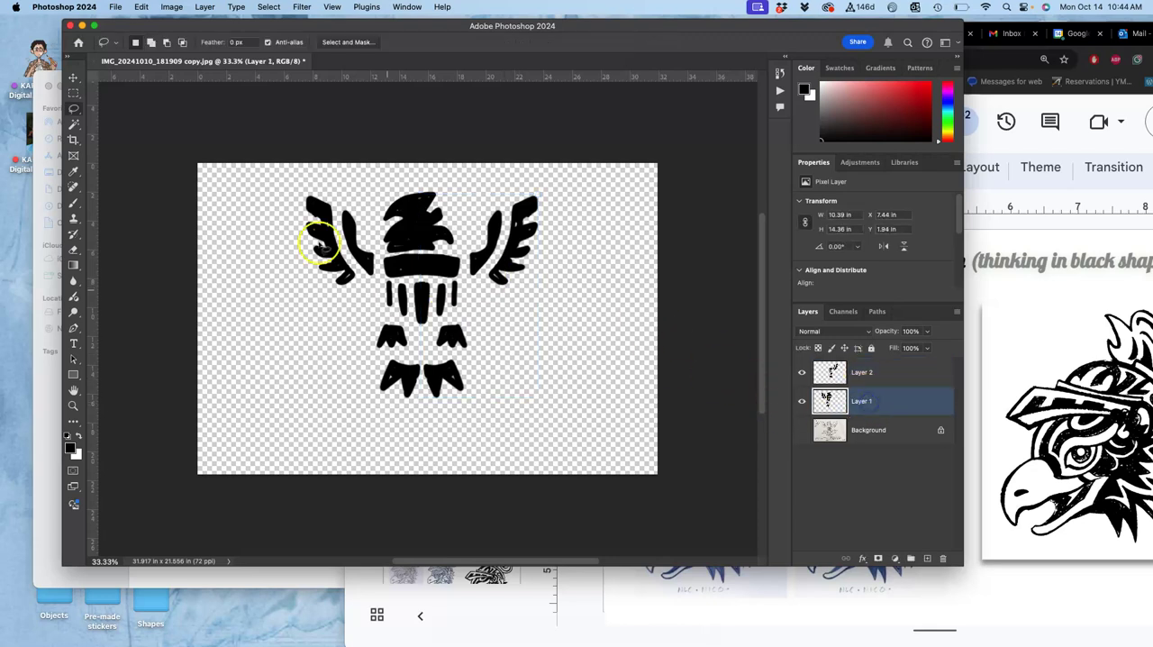
{"action": "left_click", "coordinate": [74, 109]}
{"action": "mouse_move", "coordinate": [463, 236]}
{"action": "left_mouse_down"}
{"action": "mouse_move", "coordinate": [389, 255]}
{"action": "mouse_move", "coordinate": [380, 243]}
{"action": "mouse_move", "coordinate": [461, 236]}
{"action": "left_mouse_up"}
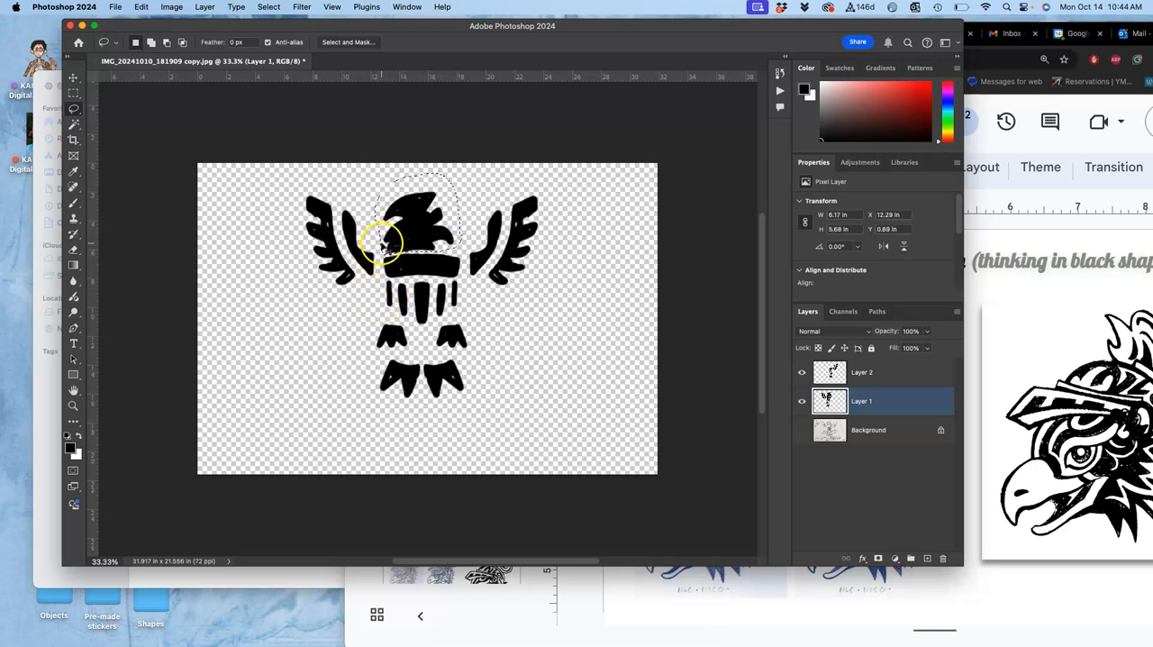
{"action": "key", "text": "super+t"}
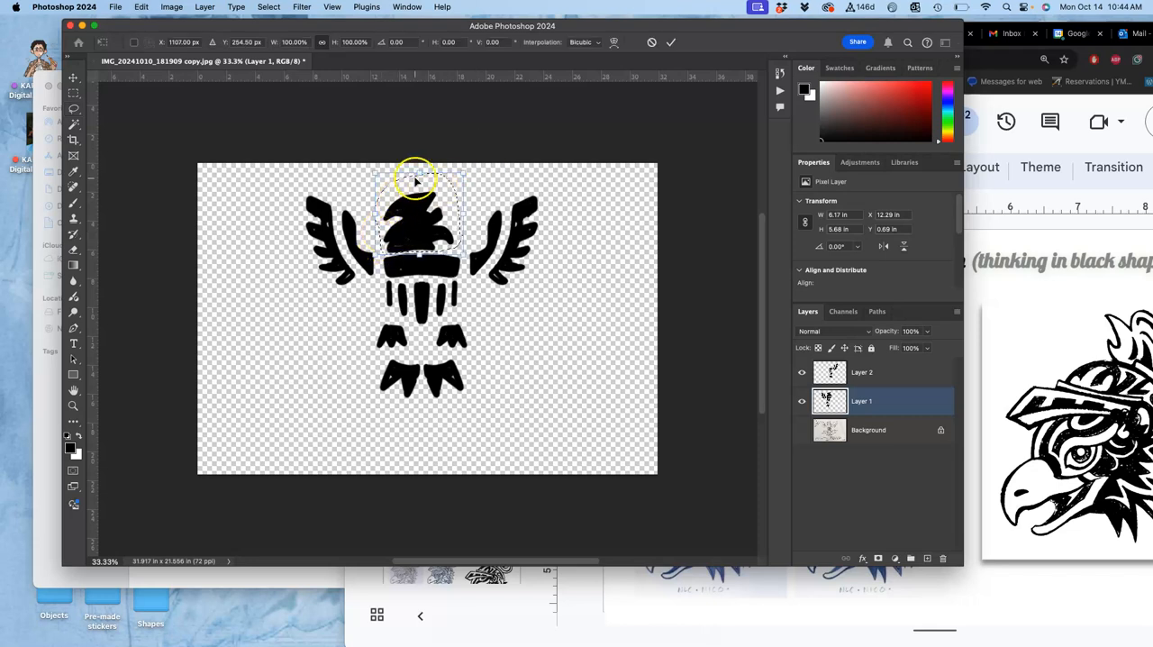
{"action": "left_click_drag", "start_coordinate": [419, 173], "coordinate": [419, 154]}
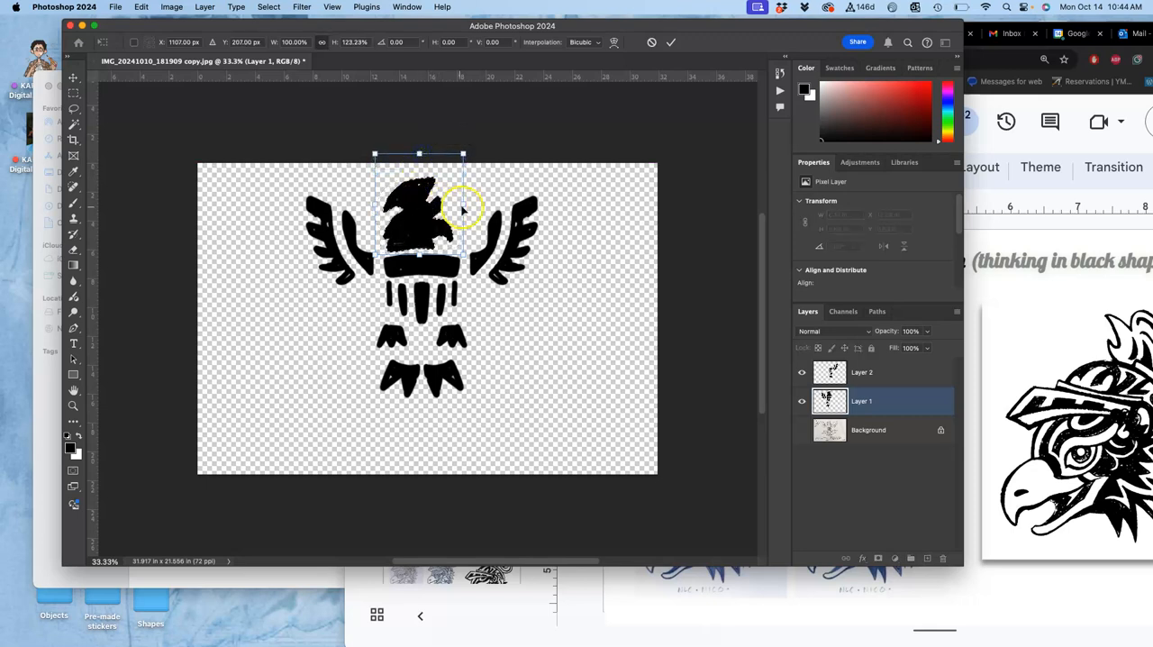
{"action": "left_click_drag", "start_coordinate": [463, 208], "coordinate": [476, 206]}
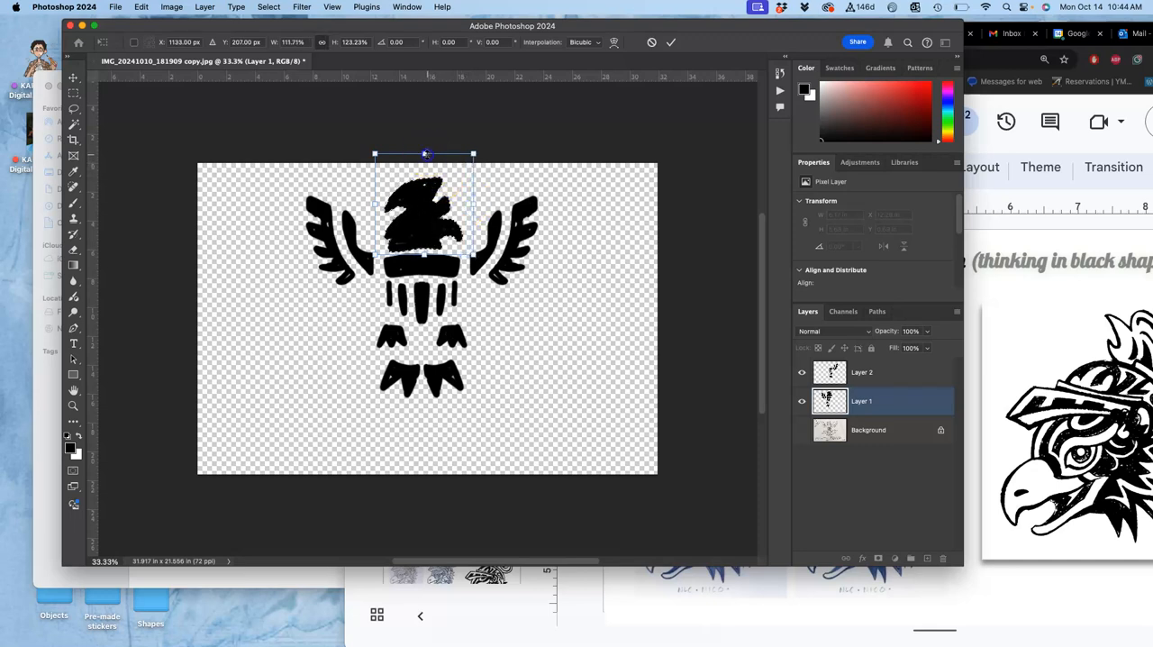
{"action": "left_click_drag", "start_coordinate": [425, 154], "coordinate": [426, 145]}
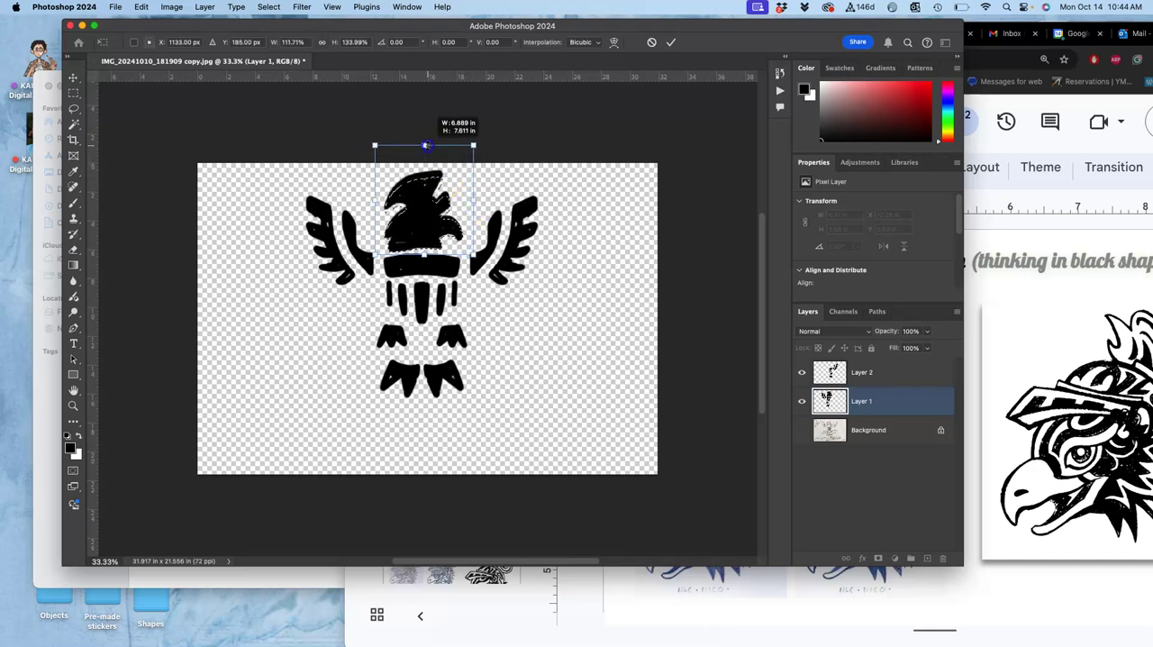
Skew the head's top edge to tilt it slightly and apply the transform.
{"action": "right_click", "coordinate": [421, 216]}
{"action": "left_click", "coordinate": [437, 265]}
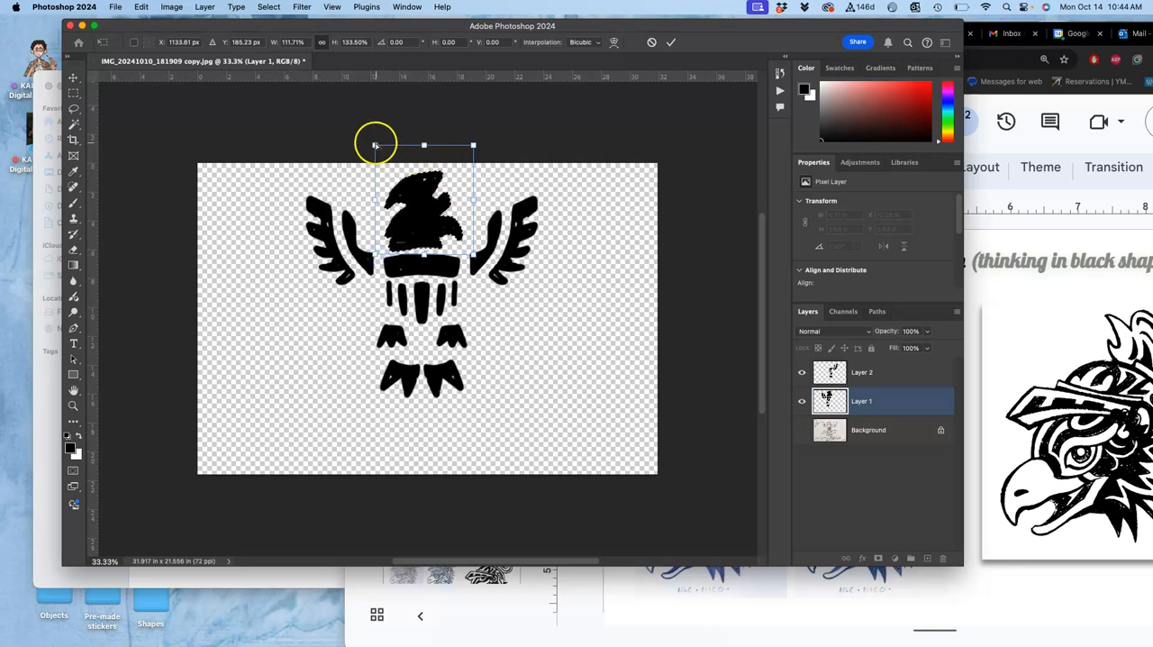
{"action": "left_click_drag", "start_coordinate": [375, 145], "coordinate": [386, 147]}
{"action": "left_click_drag", "start_coordinate": [473, 144], "coordinate": [475, 150]}
{"action": "left_click_drag", "start_coordinate": [472, 254], "coordinate": [474, 256]}
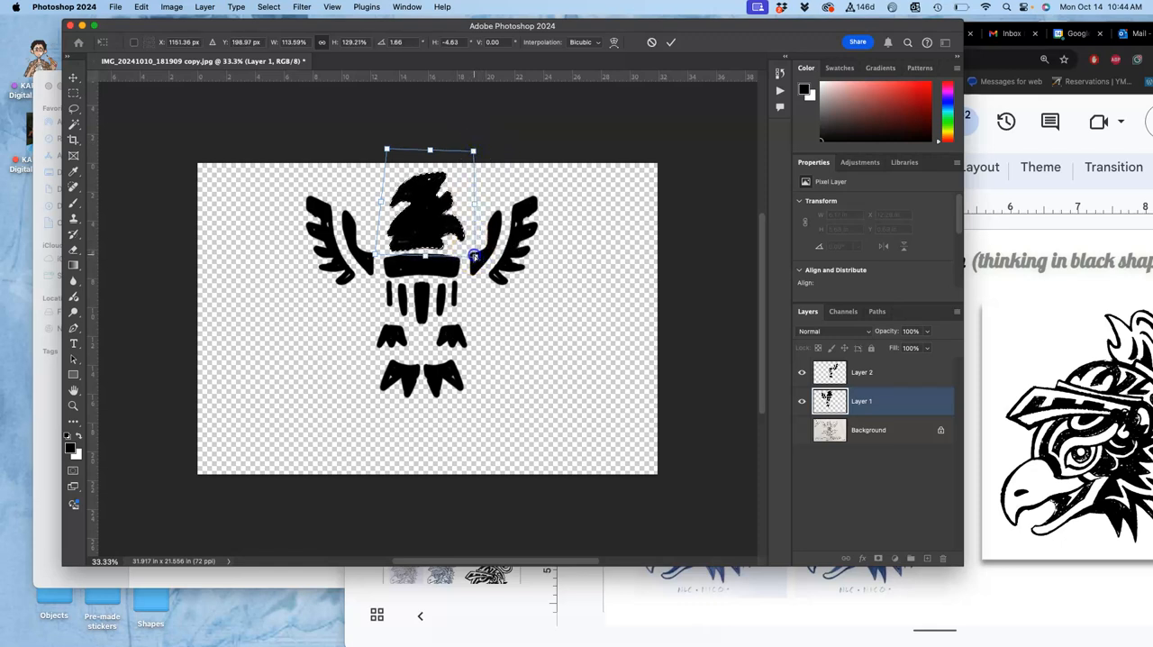
{"action": "key", "text": "Return"}
Warp the head so its lower-right edge curves up into a smoother beak, and apply it.
{"action": "key", "text": "super+plus"}
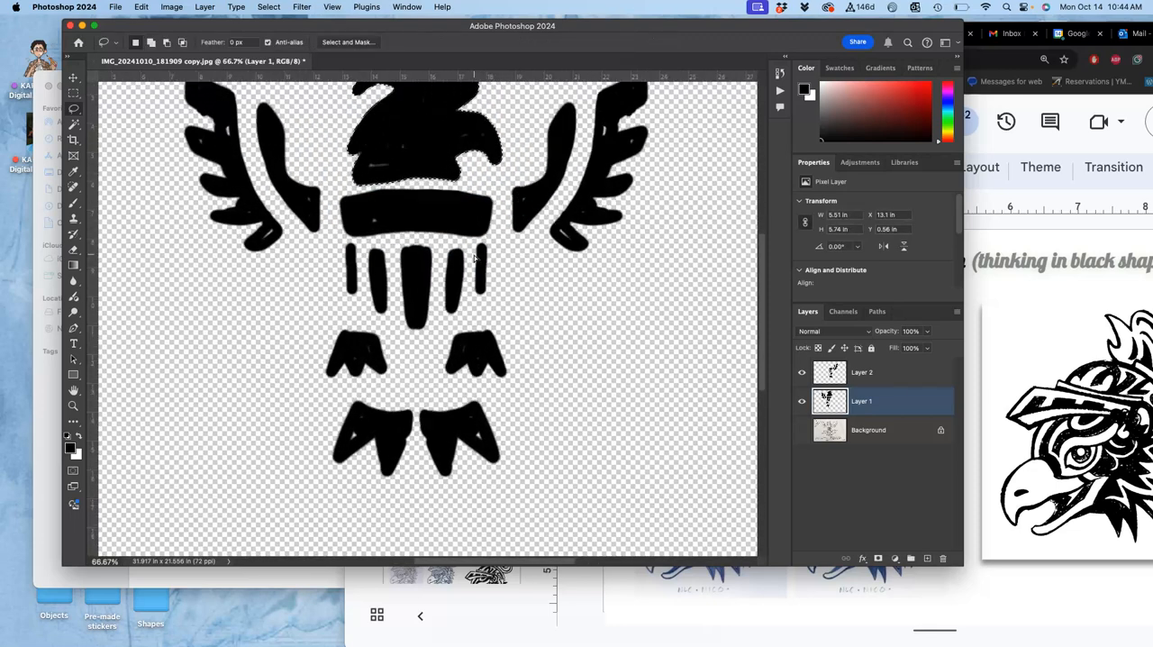
{"action": "scroll", "coordinate": [475, 261], "scroll_direction": "up", "scroll_amount": 1}
{"action": "left_click", "coordinate": [475, 272]}
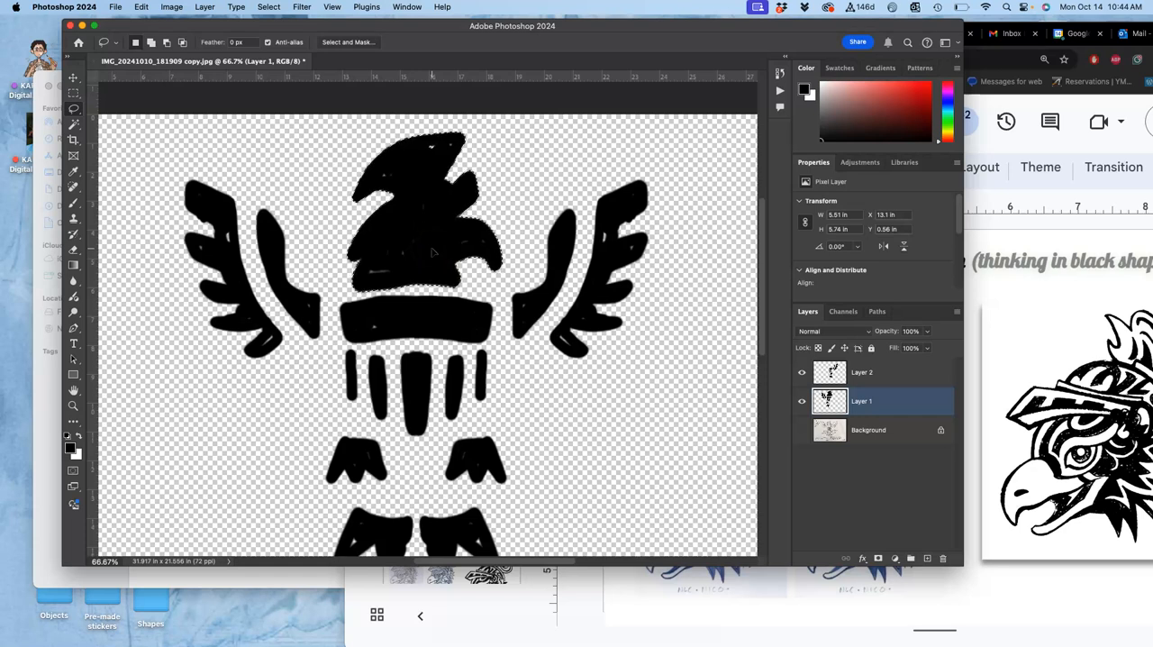
{"action": "key", "text": "super+t"}
{"action": "right_click", "coordinate": [429, 247]}
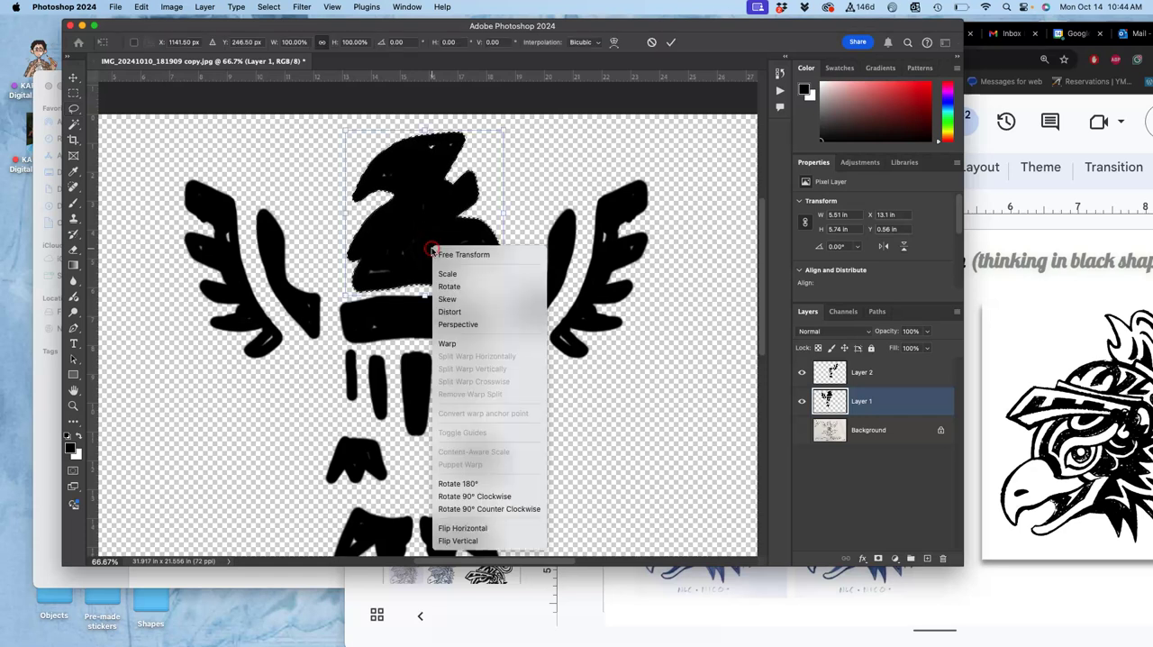
{"action": "left_click", "coordinate": [466, 344]}
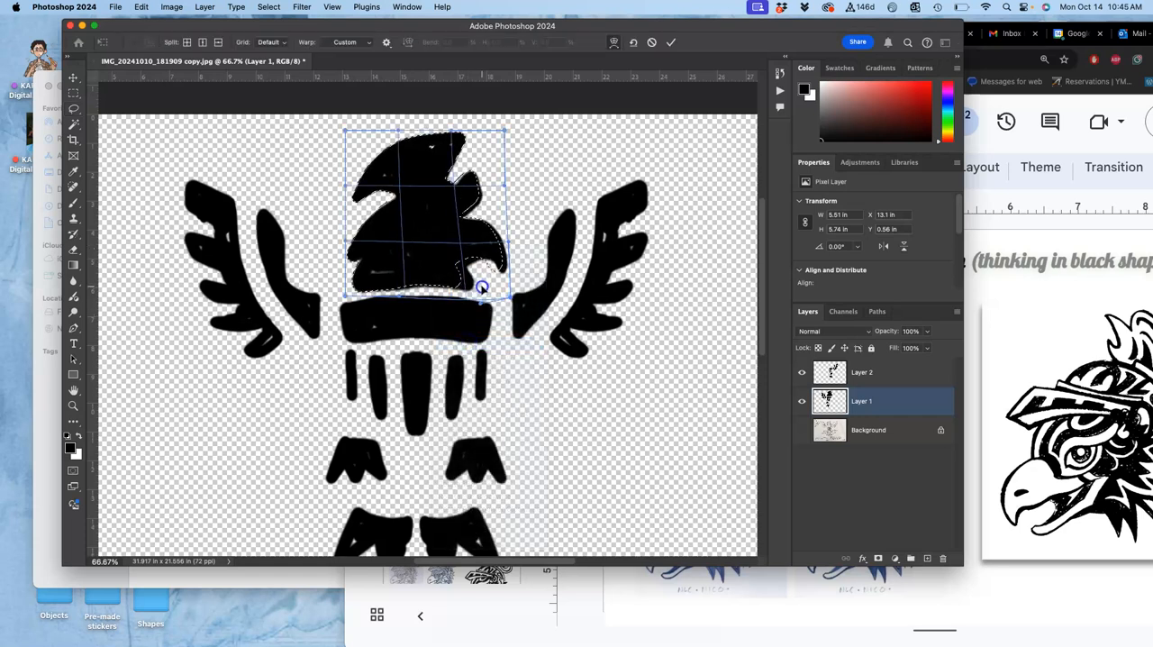
{"action": "left_click_drag", "start_coordinate": [481, 287], "coordinate": [477, 212]}
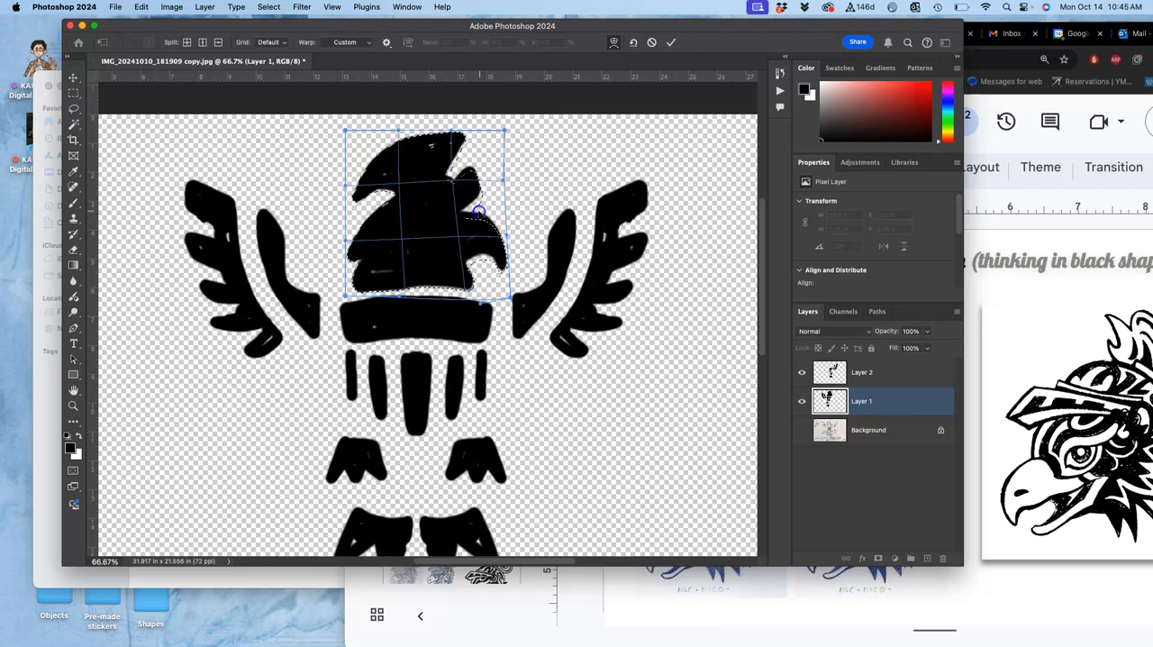
{"action": "left_click_drag", "start_coordinate": [397, 196], "coordinate": [455, 195]}
{"action": "key", "text": "Return"}
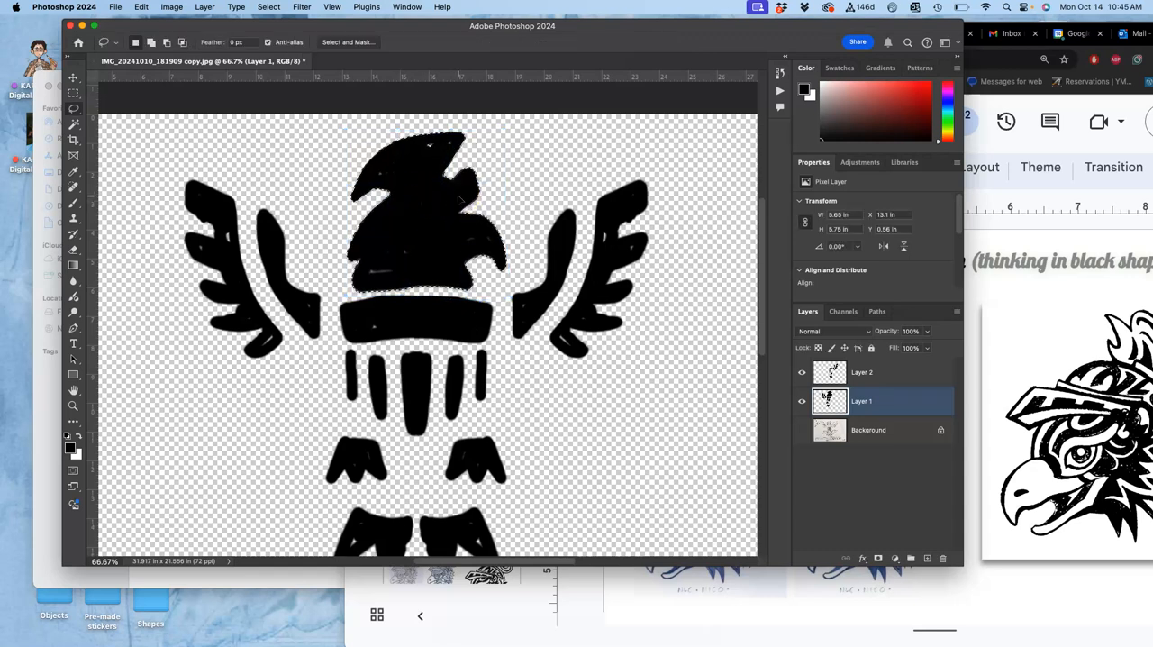
{"action": "left_click", "coordinate": [480, 180]}
Select a small circle on the head with the Elliptical Marquee and fill it white as an eye.
{"action": "left_click", "coordinate": [74, 109]}
{"action": "key", "text": "super+minus"}
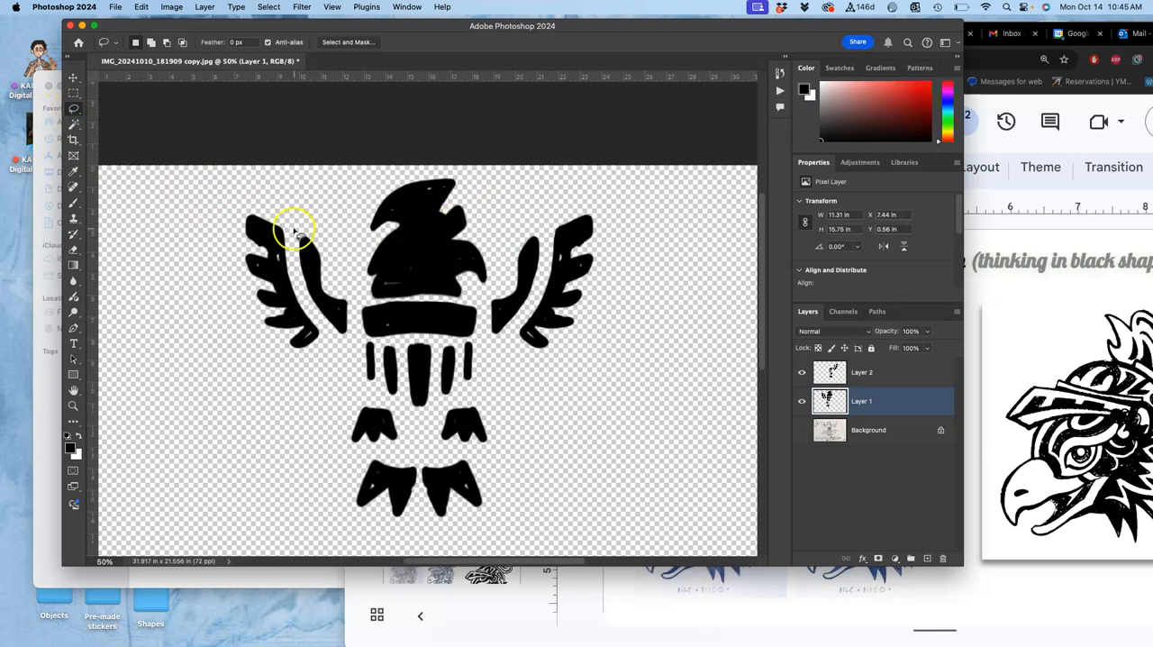
{"action": "left_click_drag", "start_coordinate": [74, 93], "coordinate": [100, 102]}
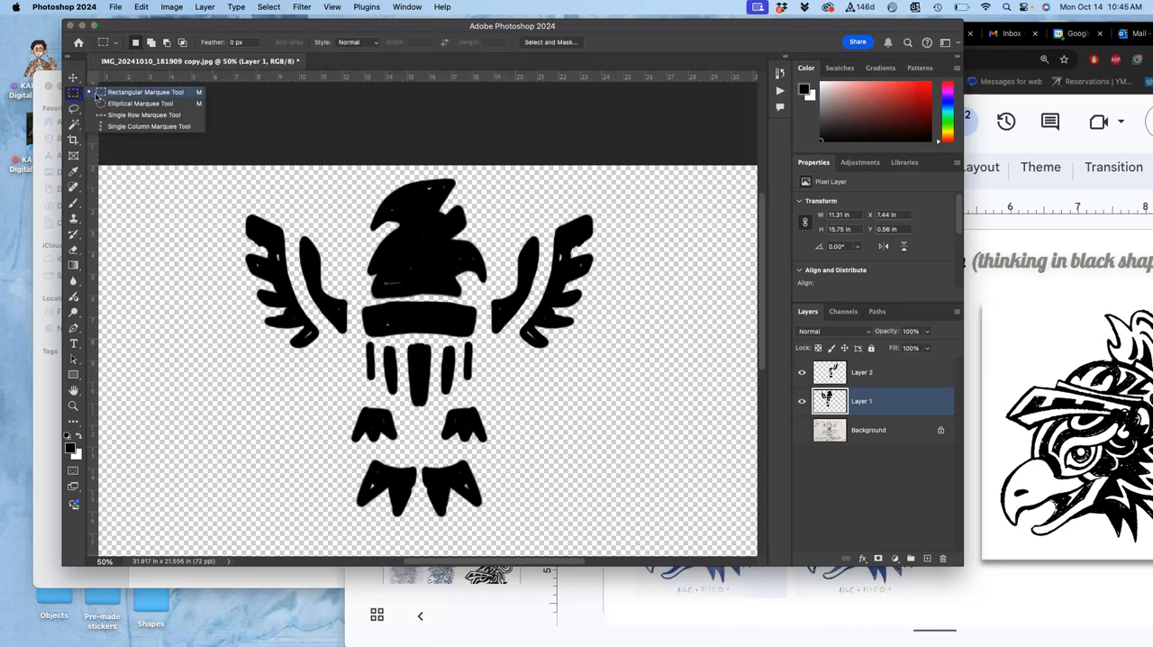
{"action": "left_click", "coordinate": [135, 102]}
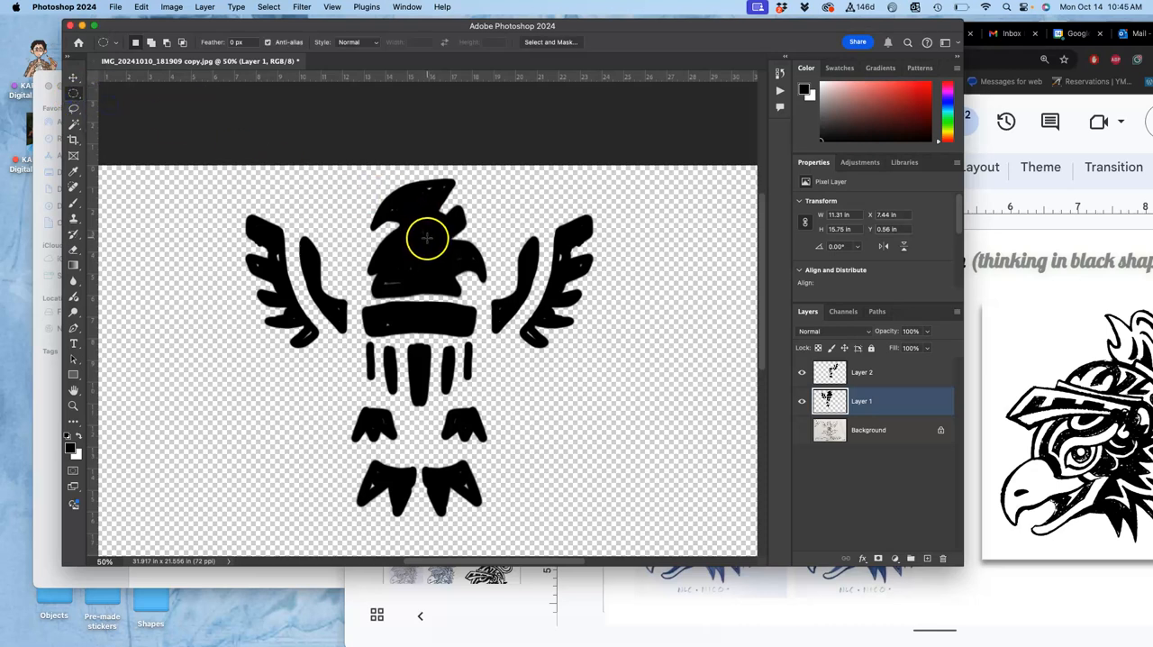
{"action": "left_click_drag", "start_coordinate": [428, 247], "coordinate": [438, 257]}
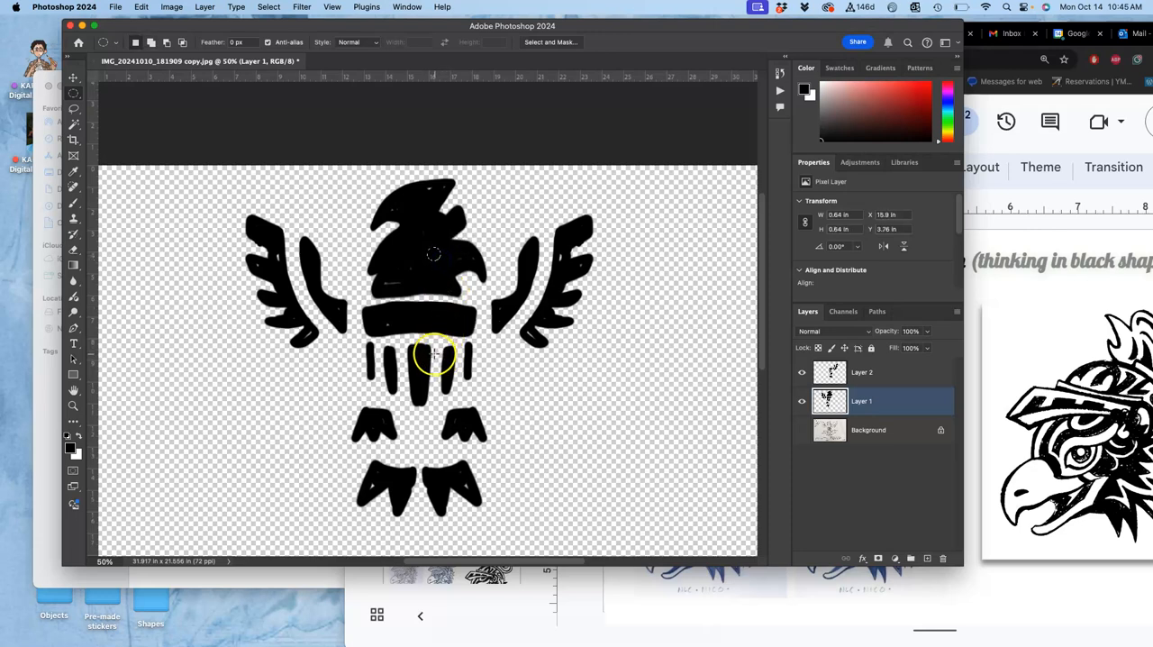
{"action": "key", "text": "super+BackSpace"}
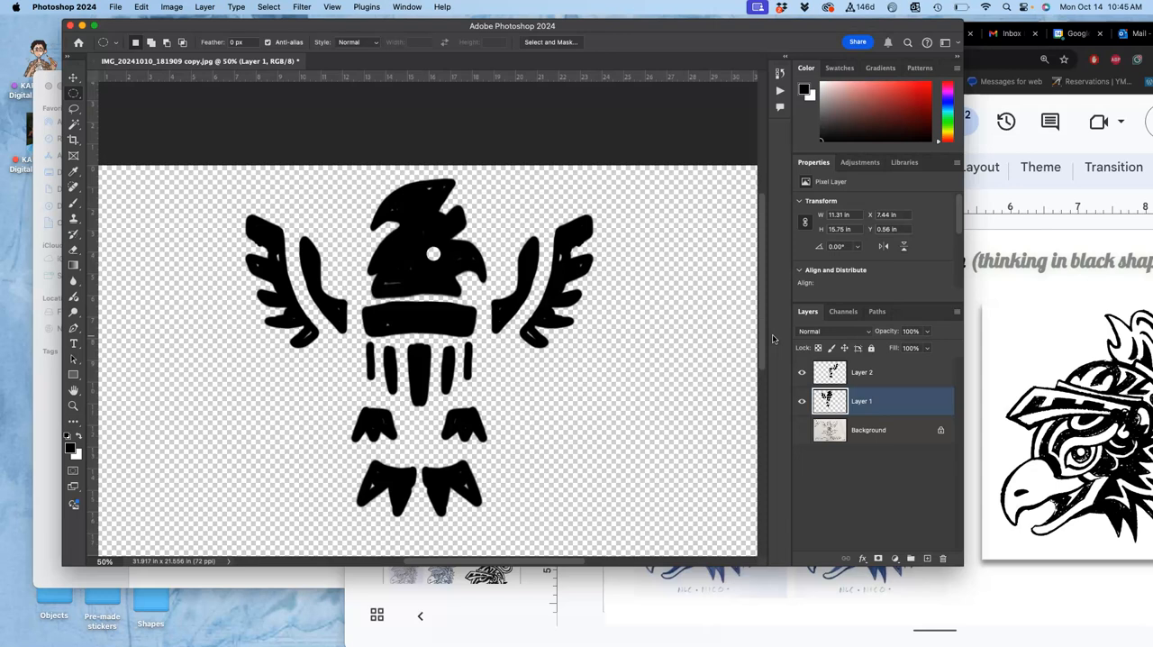
Create Layer 3, show the sketch, and paint the black branch stems across the claws.
{"action": "key", "text": "shift+super+n"}
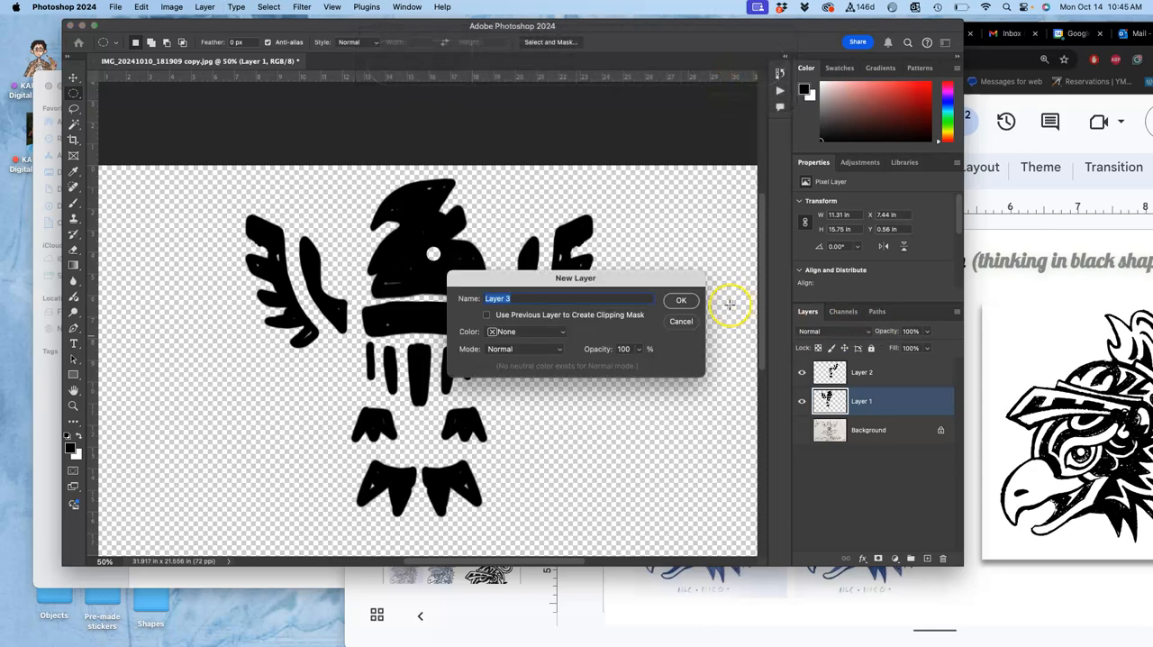
{"action": "left_click", "coordinate": [681, 299]}
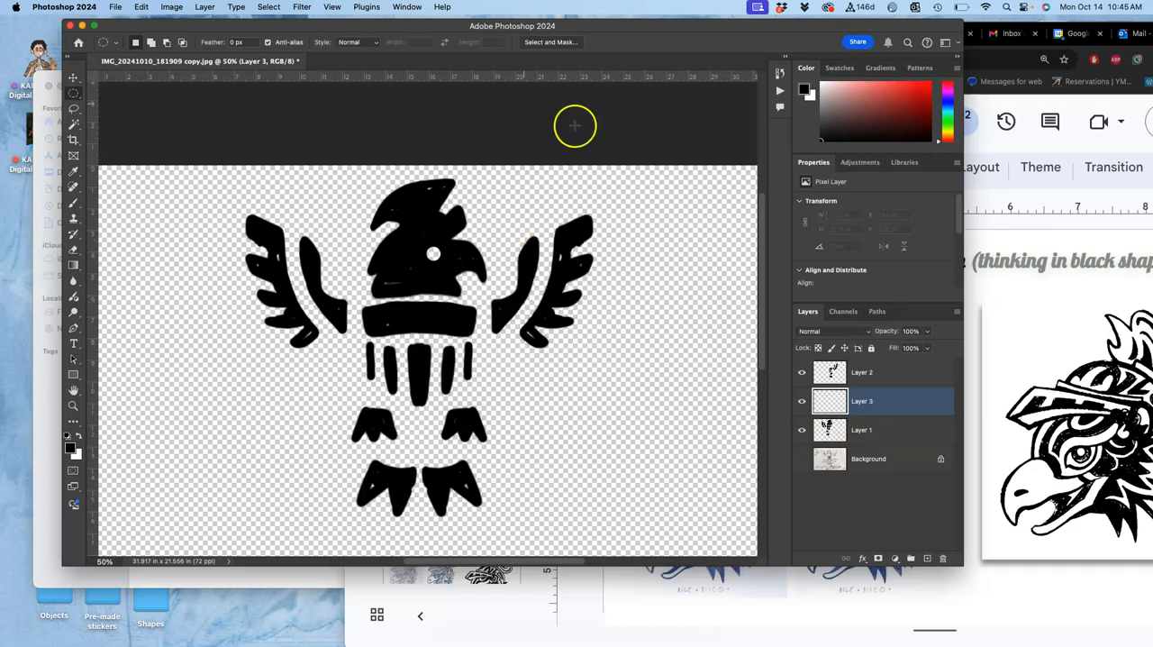
{"action": "left_click", "coordinate": [802, 459]}
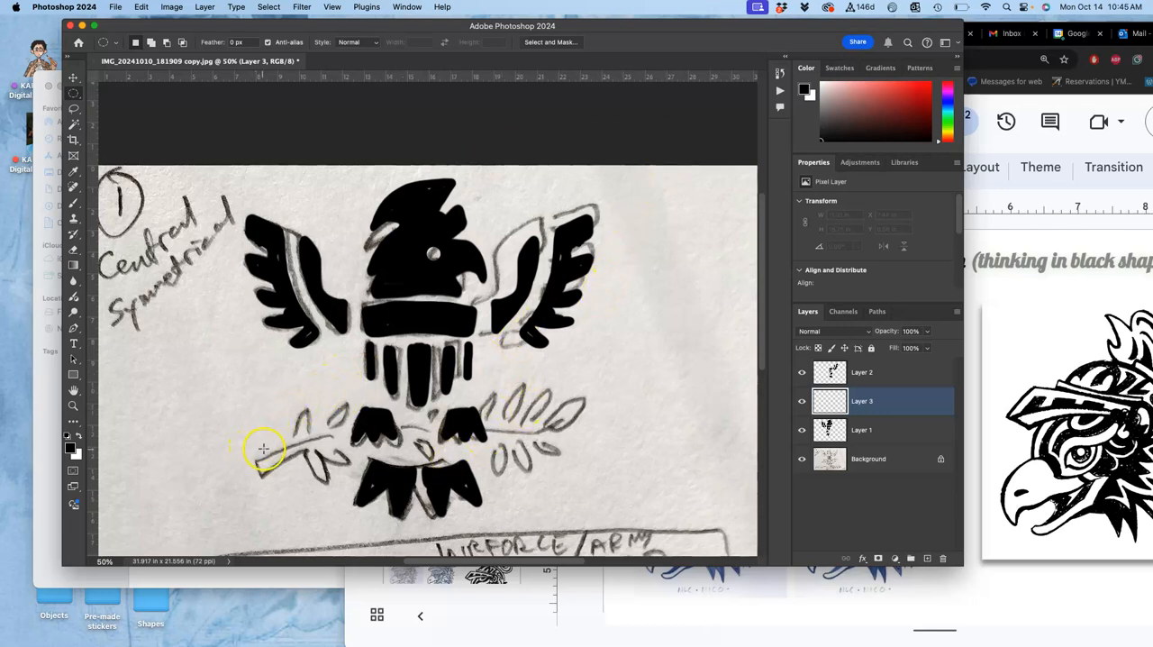
{"action": "left_click", "coordinate": [74, 206]}
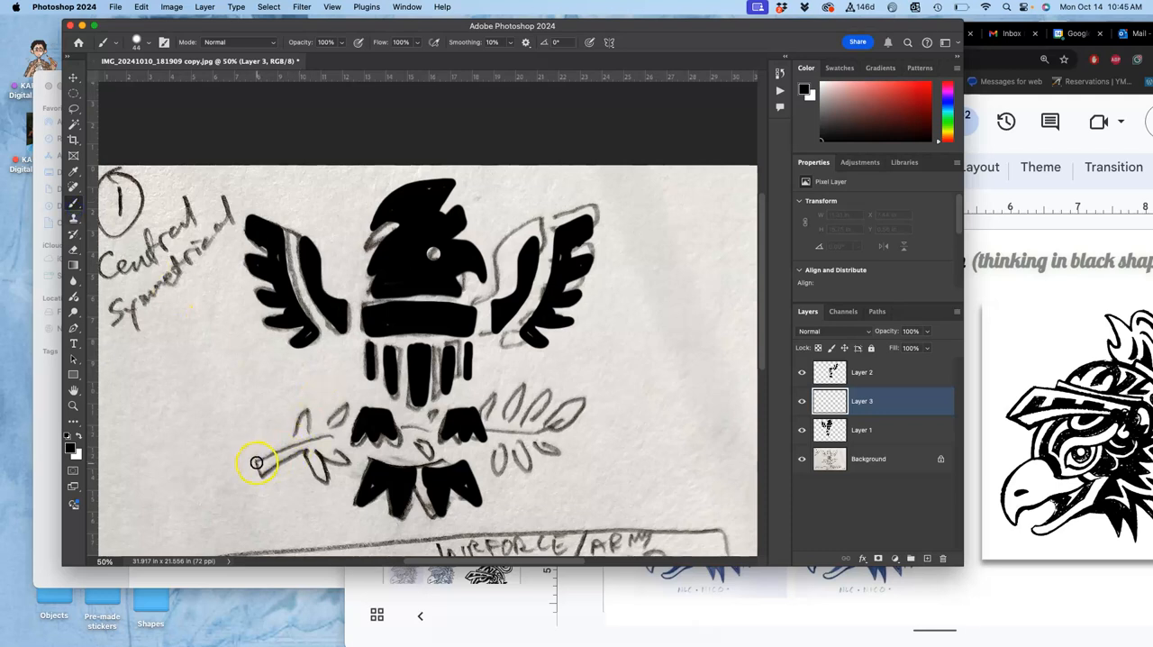
{"action": "mouse_move", "coordinate": [256, 463]}
{"action": "left_mouse_down"}
{"action": "mouse_move", "coordinate": [260, 473]}
{"action": "mouse_move", "coordinate": [342, 432]}
{"action": "left_mouse_up"}
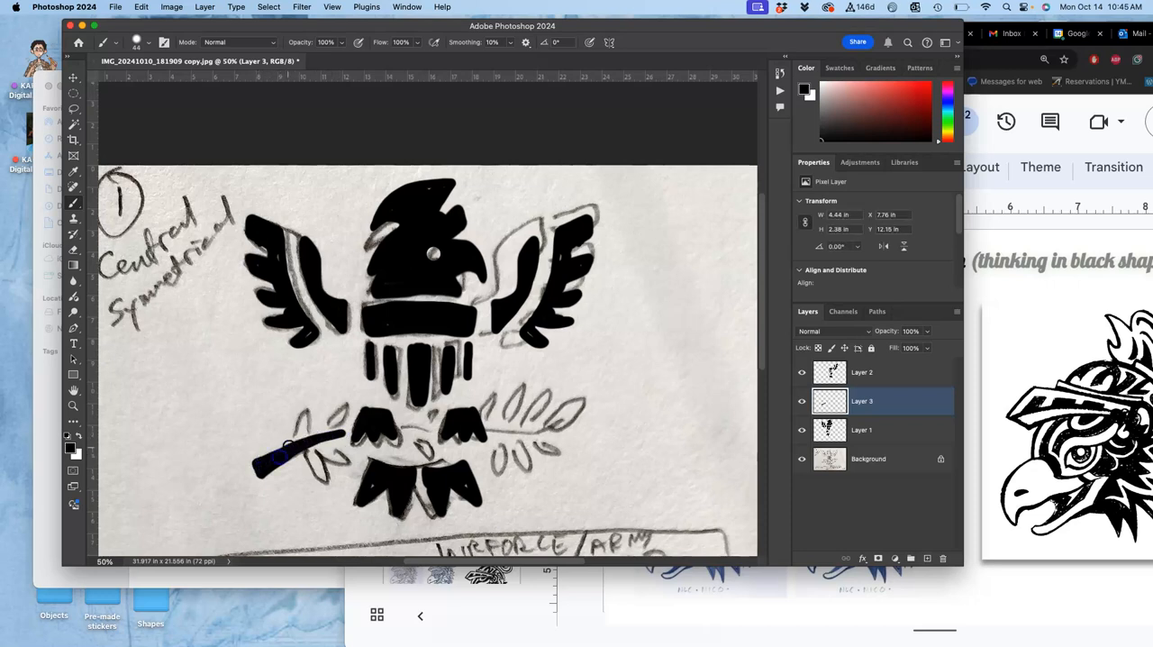
{"action": "left_click_drag", "start_coordinate": [405, 426], "coordinate": [425, 425]}
{"action": "left_click_drag", "start_coordinate": [450, 425], "coordinate": [521, 431]}
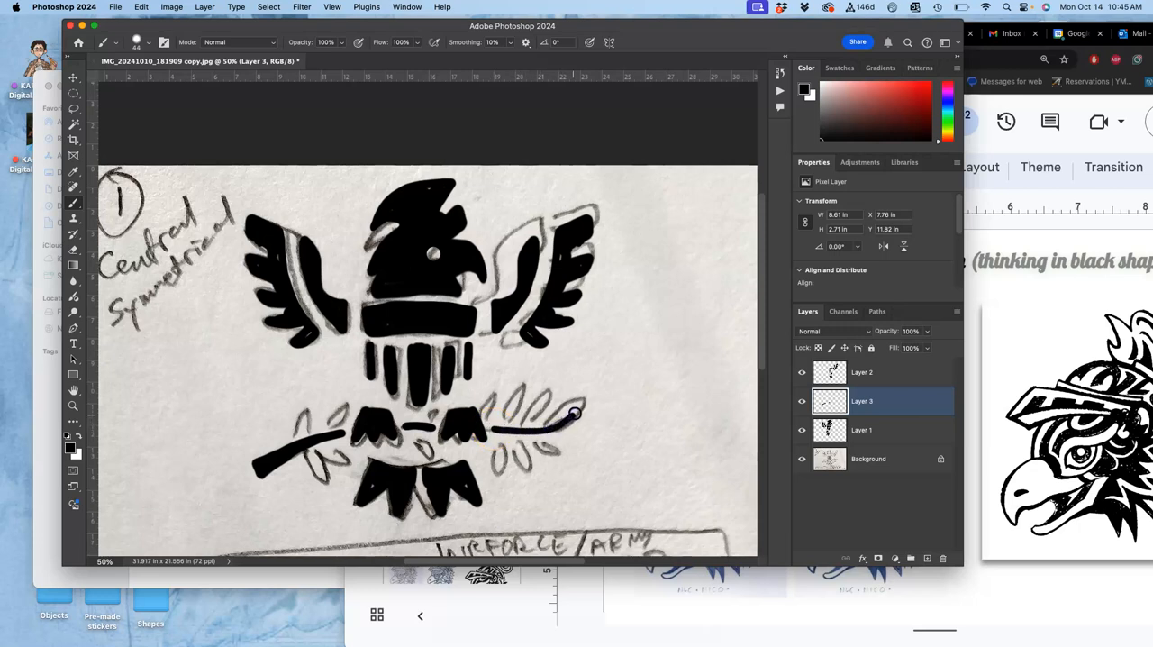
{"action": "left_click_drag", "start_coordinate": [563, 409], "coordinate": [549, 420]}
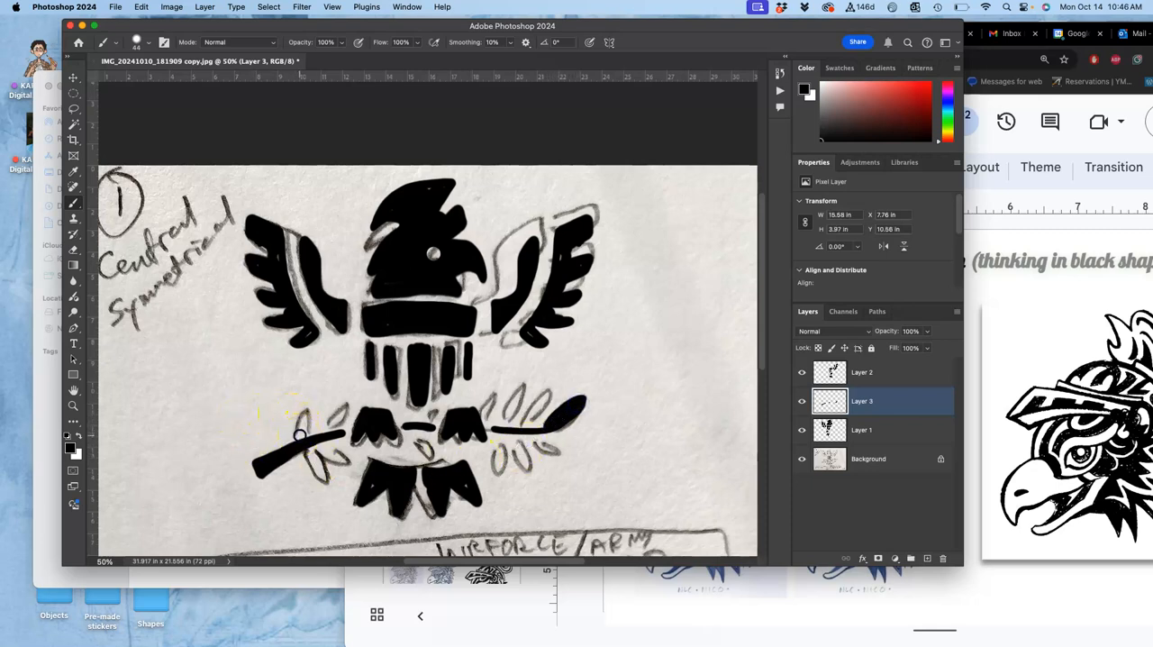
Paint the laurel leaves along the left and right branches in black.
{"action": "left_click_drag", "start_coordinate": [297, 426], "coordinate": [307, 416]}
{"action": "mouse_move", "coordinate": [306, 406]}
{"action": "left_mouse_down"}
{"action": "mouse_move", "coordinate": [311, 446]}
{"action": "mouse_move", "coordinate": [348, 396]}
{"action": "mouse_move", "coordinate": [335, 425]}
{"action": "left_mouse_up"}
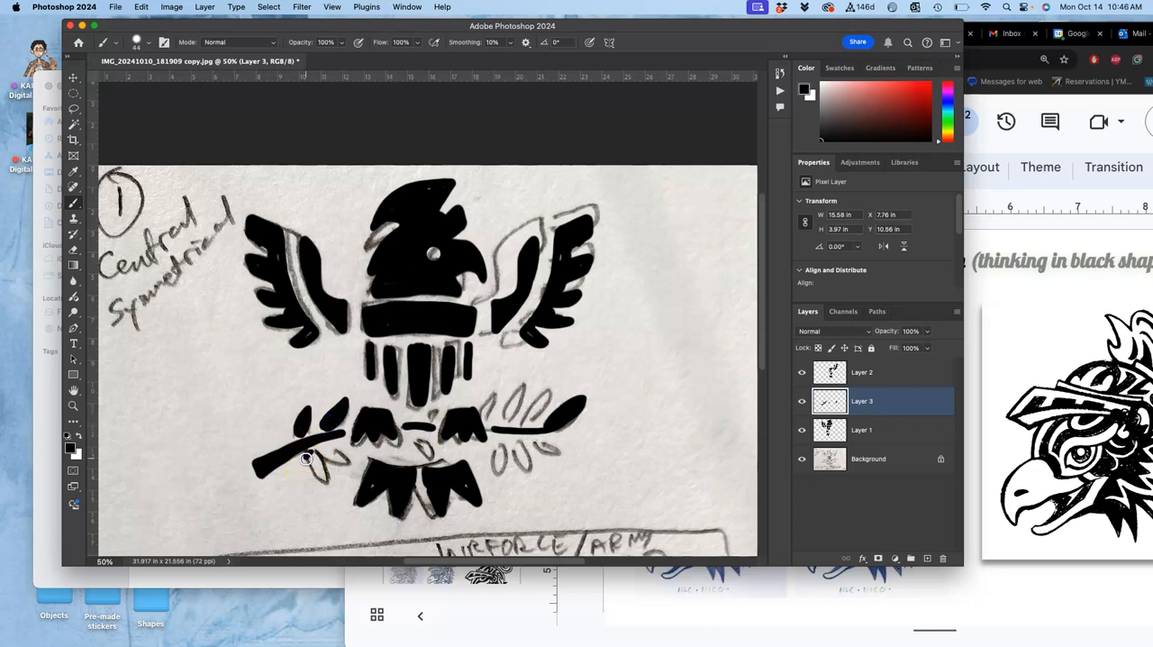
{"action": "mouse_move", "coordinate": [304, 450]}
{"action": "left_mouse_down"}
{"action": "mouse_move", "coordinate": [317, 476]}
{"action": "mouse_move", "coordinate": [331, 445]}
{"action": "mouse_move", "coordinate": [345, 462]}
{"action": "mouse_move", "coordinate": [332, 445]}
{"action": "left_mouse_up"}
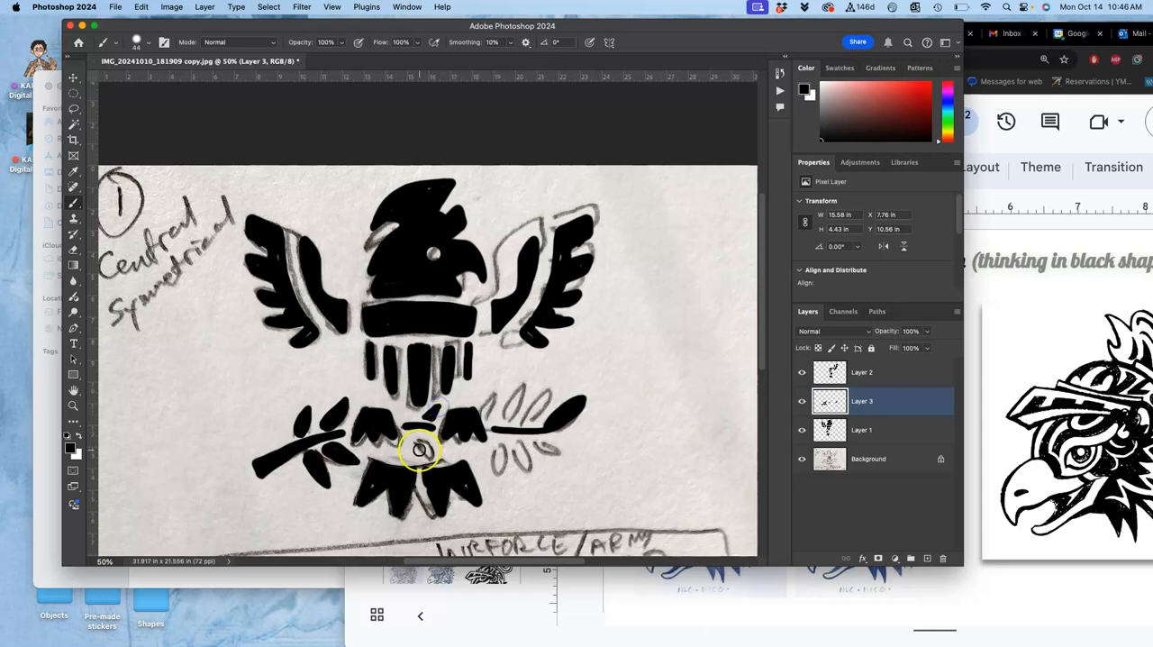
{"action": "mouse_move", "coordinate": [431, 416]}
{"action": "left_mouse_down"}
{"action": "mouse_move", "coordinate": [417, 439]}
{"action": "mouse_move", "coordinate": [425, 425]}
{"action": "left_mouse_up"}
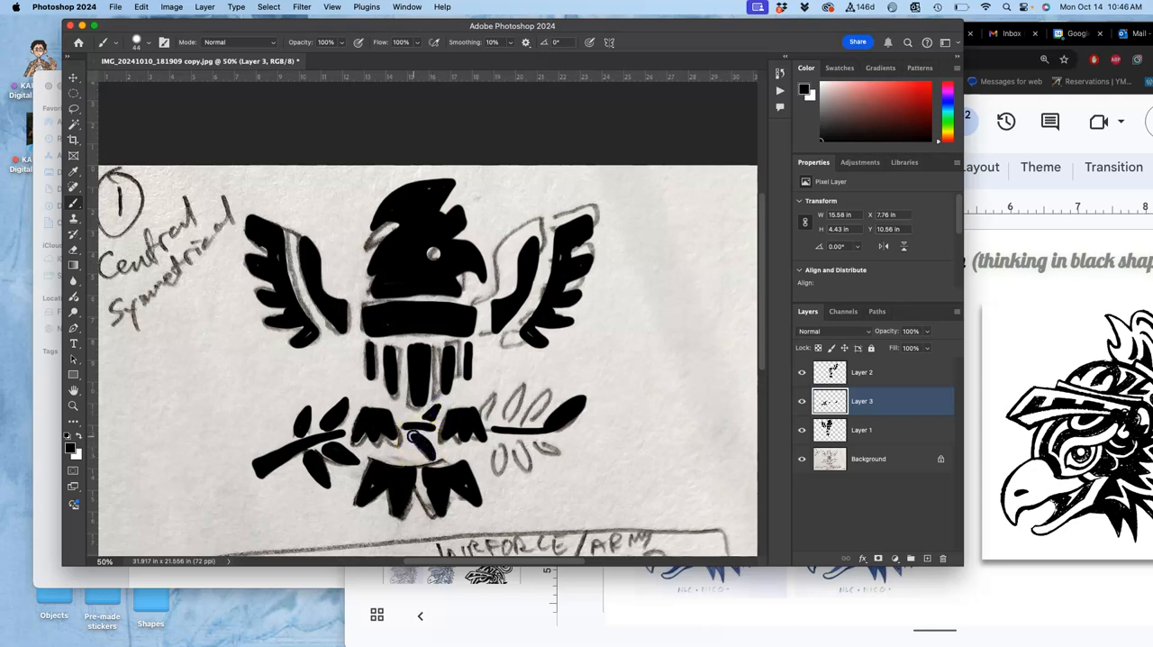
{"action": "mouse_move", "coordinate": [500, 442]}
{"action": "left_mouse_down"}
{"action": "mouse_move", "coordinate": [493, 465]}
{"action": "mouse_move", "coordinate": [504, 450]}
{"action": "mouse_move", "coordinate": [518, 468]}
{"action": "mouse_move", "coordinate": [520, 449]}
{"action": "mouse_move", "coordinate": [527, 468]}
{"action": "mouse_move", "coordinate": [556, 451]}
{"action": "mouse_move", "coordinate": [538, 439]}
{"action": "left_mouse_up"}
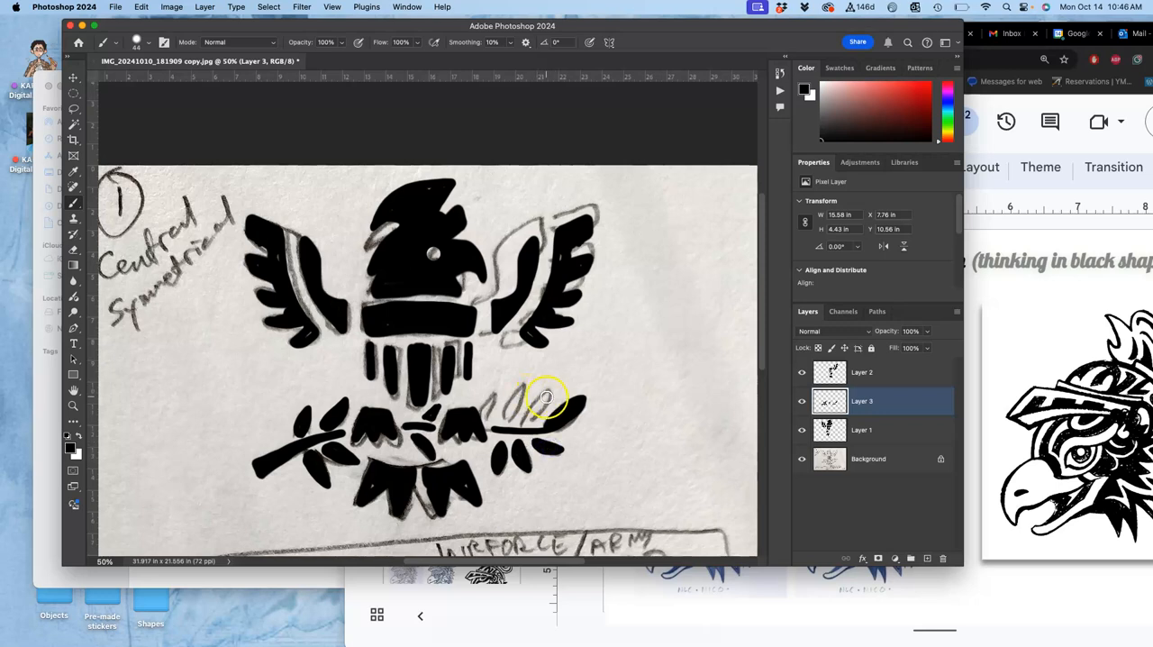
{"action": "left_click_drag", "start_coordinate": [550, 390], "coordinate": [528, 420]}
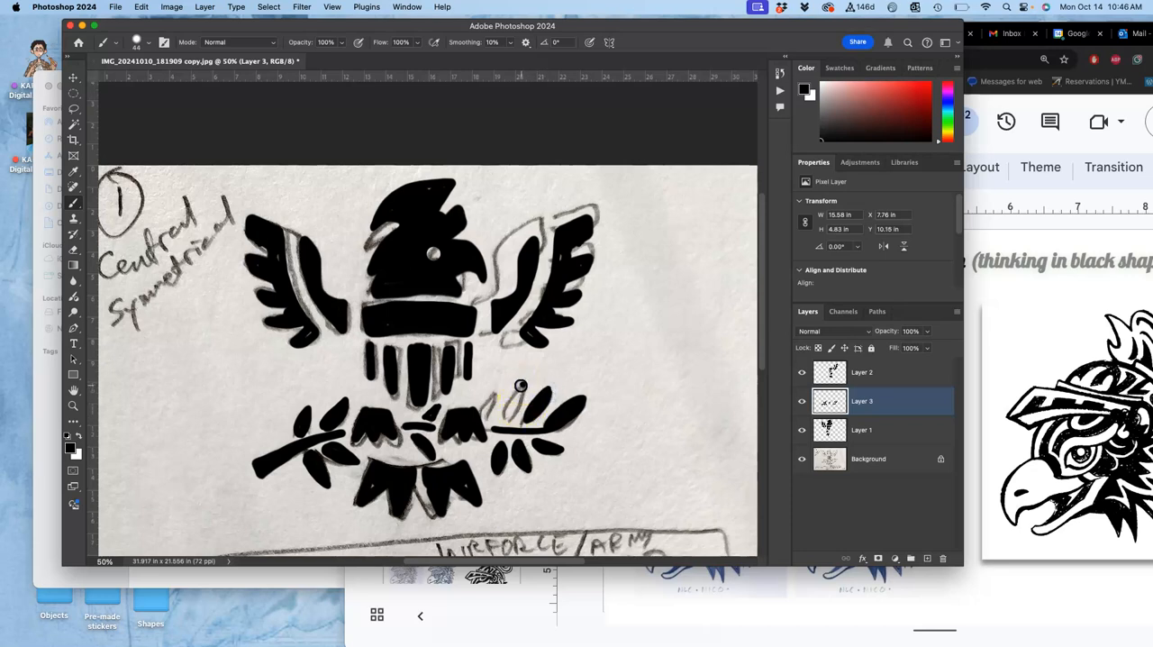
{"action": "mouse_move", "coordinate": [526, 382]}
{"action": "left_mouse_down"}
{"action": "mouse_move", "coordinate": [505, 408]}
{"action": "mouse_move", "coordinate": [523, 389]}
{"action": "left_mouse_up"}
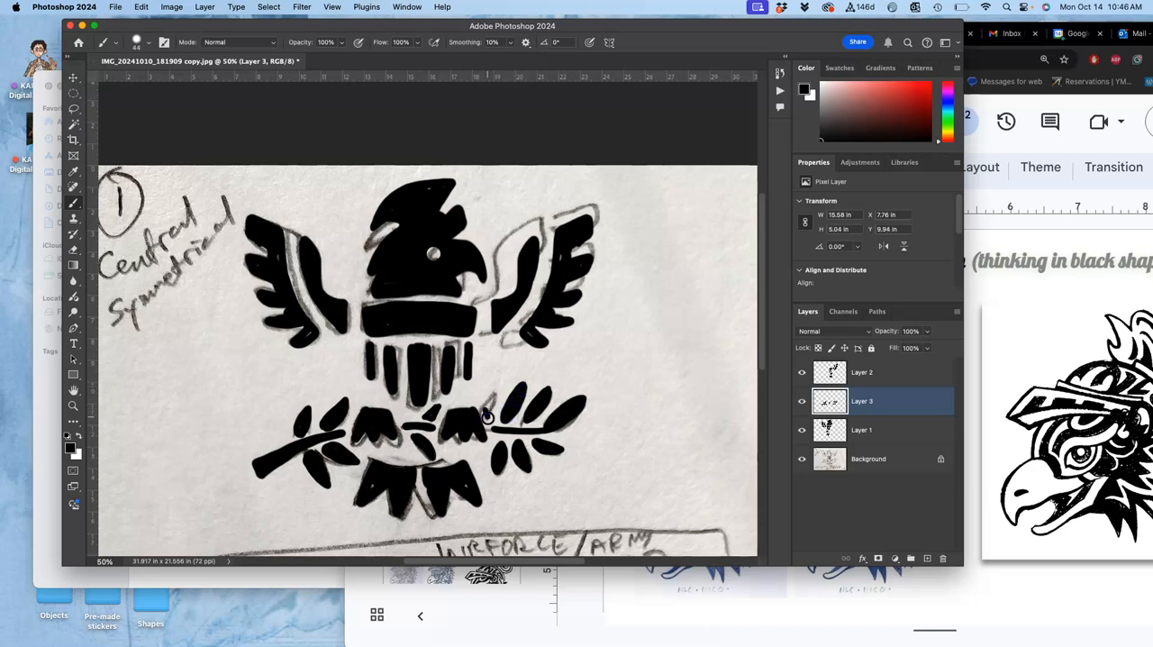
{"action": "left_click_drag", "start_coordinate": [490, 397], "coordinate": [481, 416]}
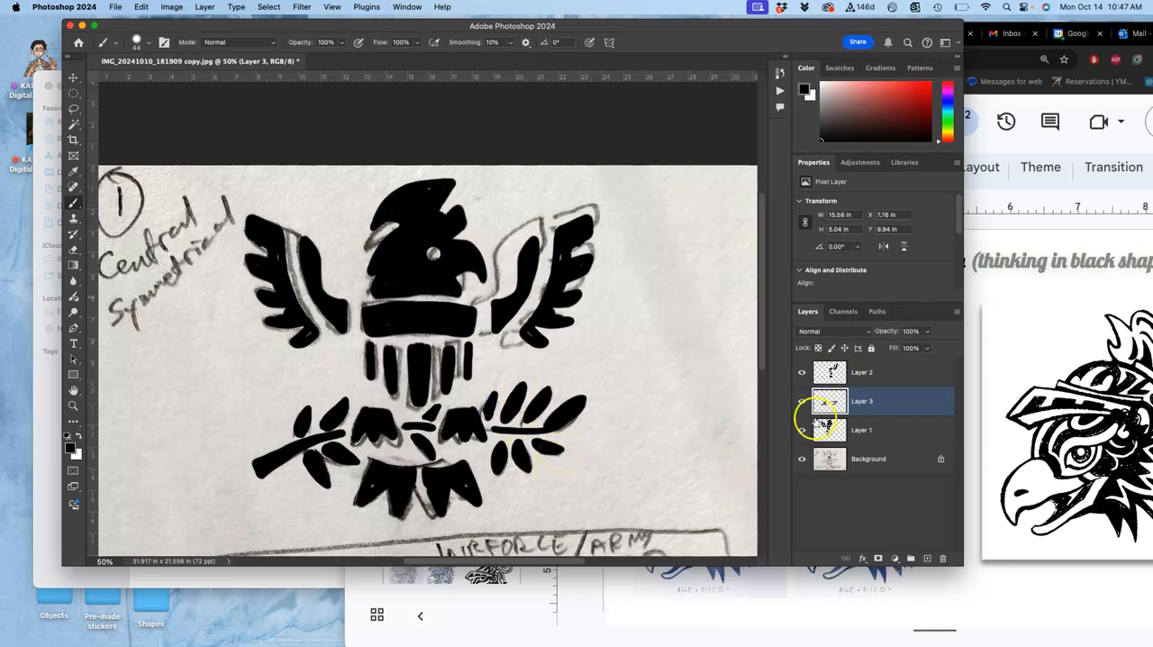
Hide the sketch, check the head edge with a lasso on Layer 1, then deselect and zoom out.
{"action": "left_click", "coordinate": [803, 458]}
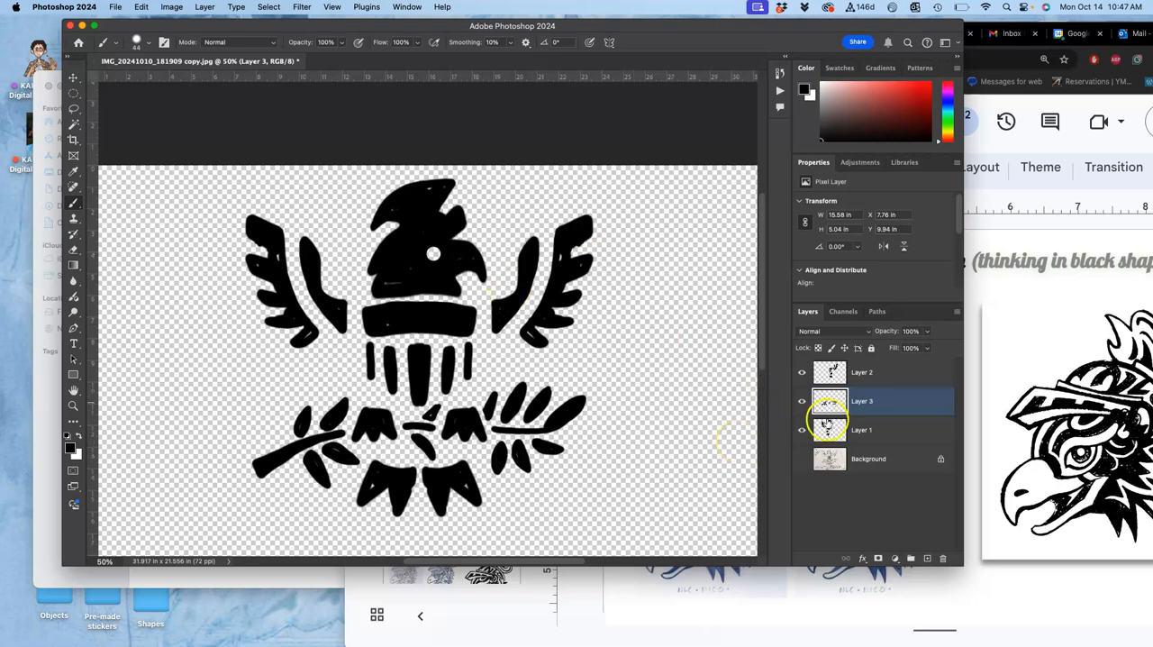
{"action": "left_click", "coordinate": [802, 430]}
{"action": "key", "text": "super+plus"}
{"action": "key", "text": "super+plus"}
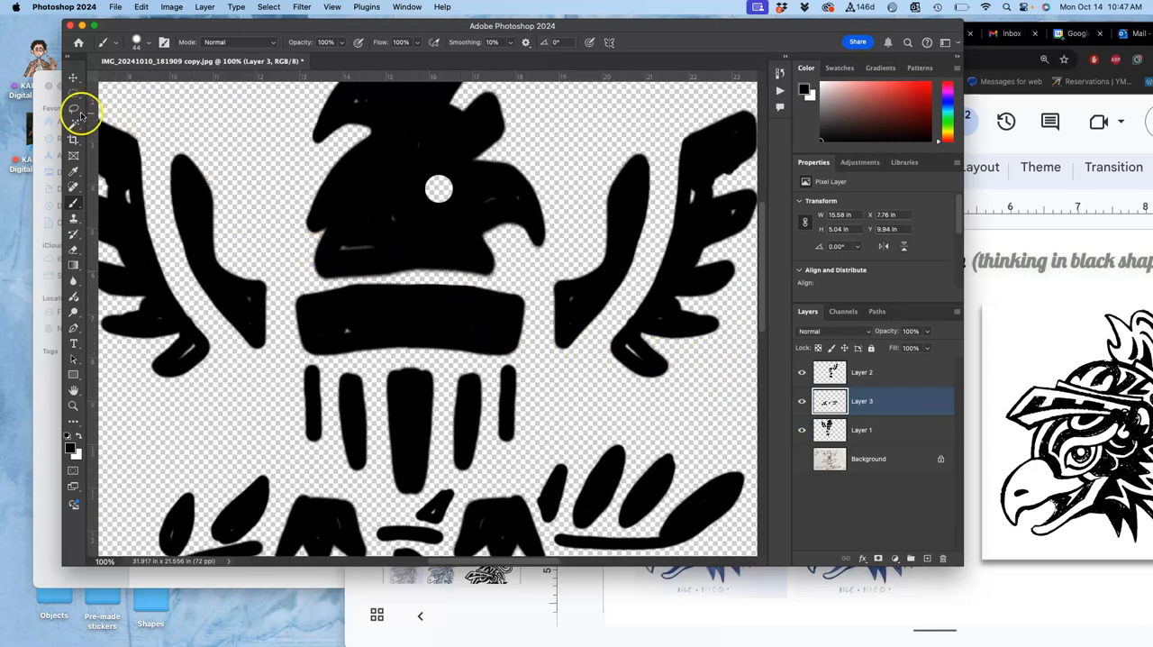
{"action": "left_click", "coordinate": [74, 109]}
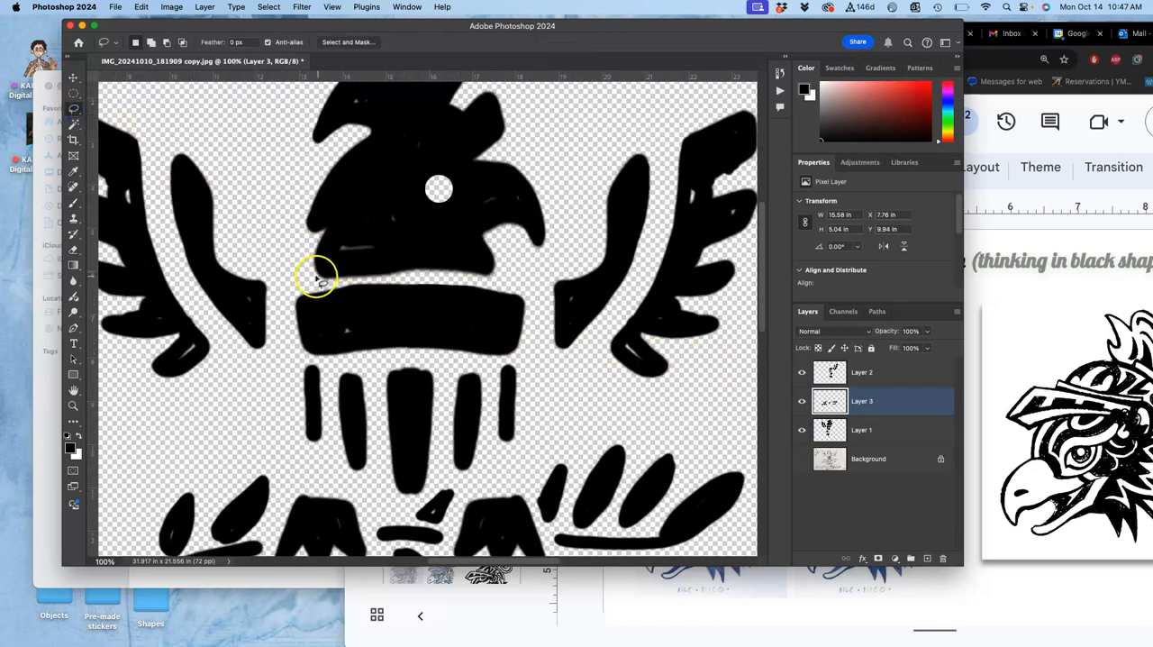
{"action": "mouse_move", "coordinate": [317, 280]}
{"action": "left_mouse_down"}
{"action": "mouse_move", "coordinate": [433, 272]}
{"action": "mouse_move", "coordinate": [341, 283]}
{"action": "left_mouse_up"}
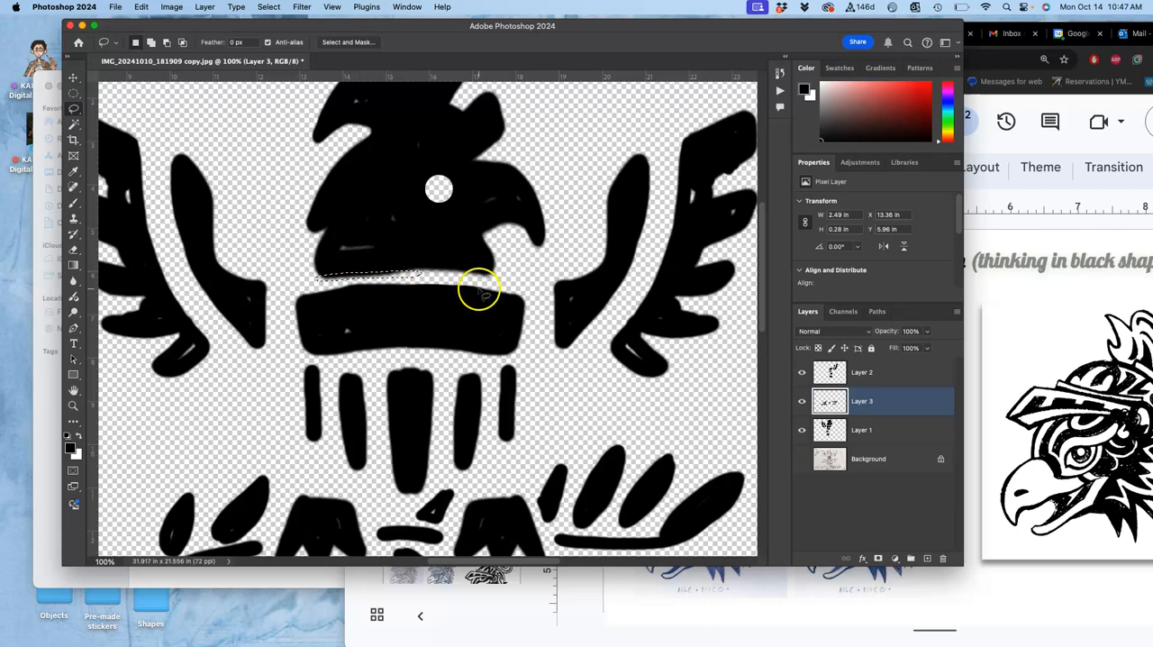
{"action": "left_click", "coordinate": [832, 427]}
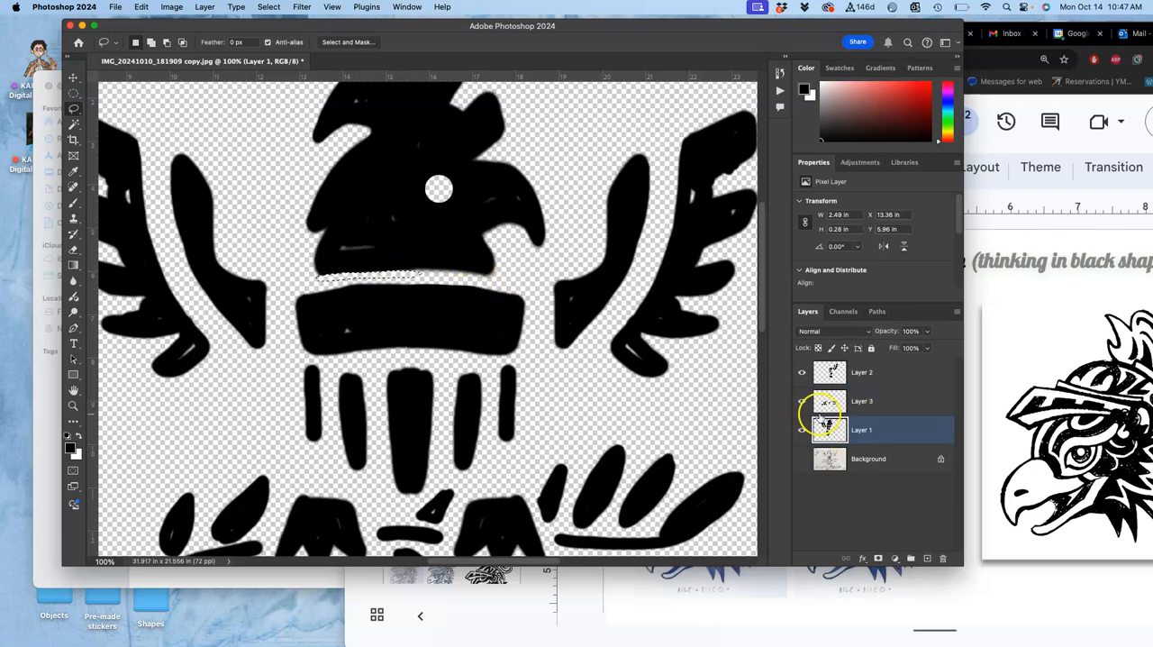
{"action": "key", "text": "cmd+d"}
{"action": "key", "text": "super+minus"}
{"action": "key", "text": "super+minus"}
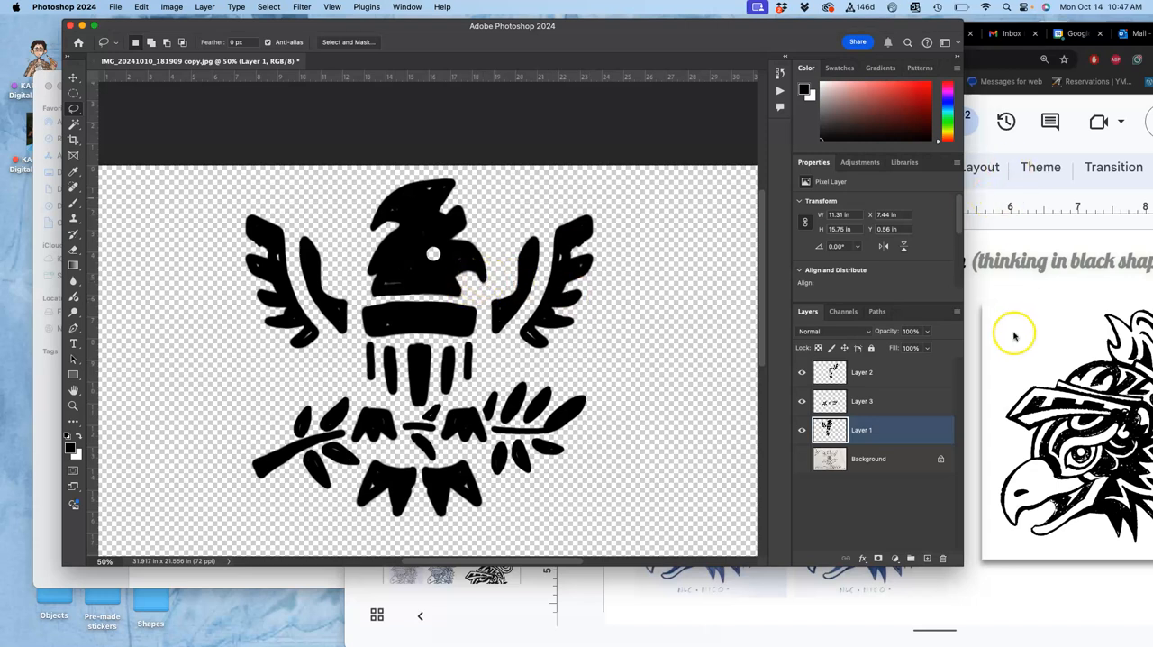
{"action": "mouse_move", "coordinate": [11, 445]}
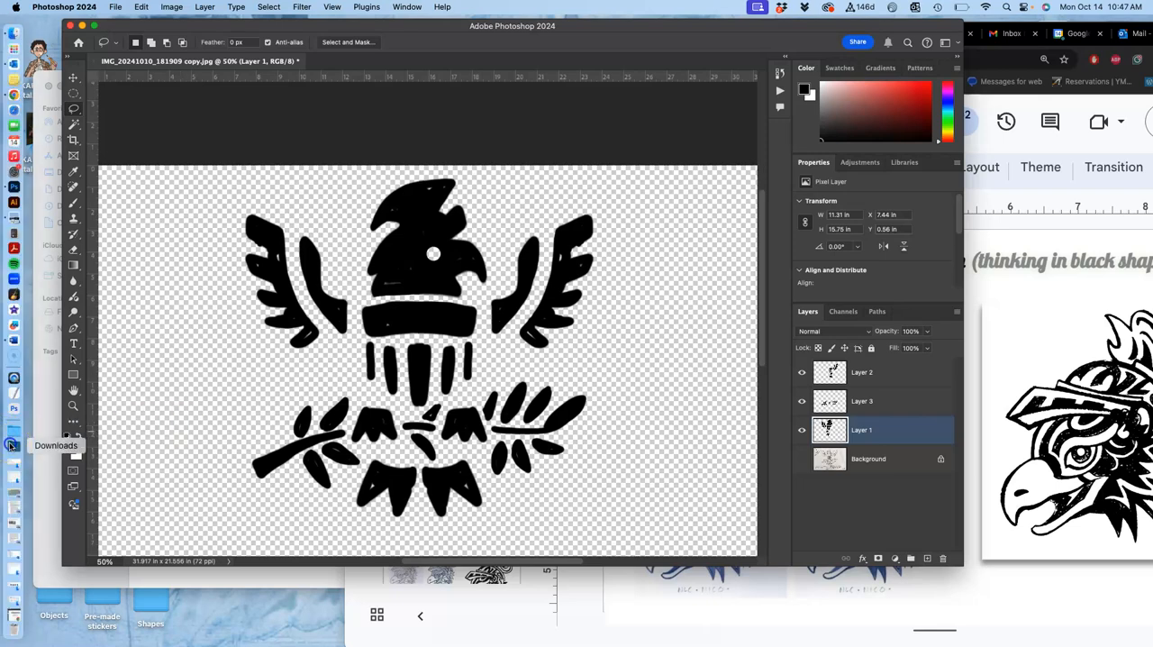
Place the Navy emblem screenshot from Downloads onto the canvas and commit it.
{"action": "left_click", "coordinate": [12, 445]}
{"action": "left_click_drag", "start_coordinate": [159, 191], "coordinate": [620, 488]}
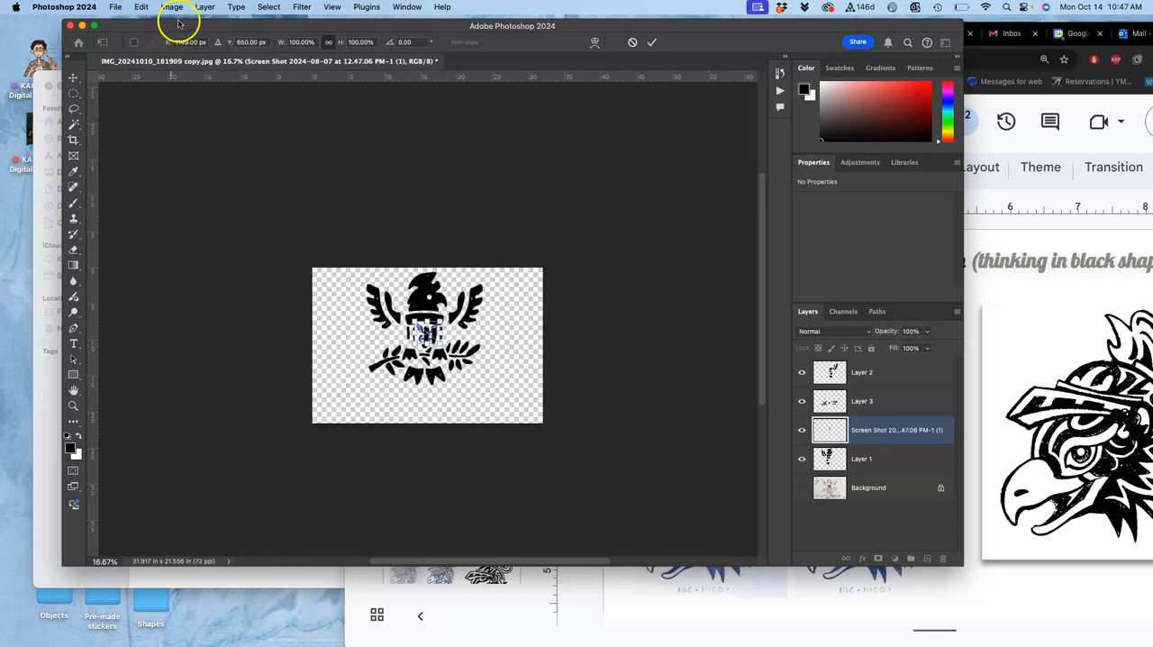
{"action": "left_click", "coordinate": [171, 7]}
{"action": "key", "text": "Return"}
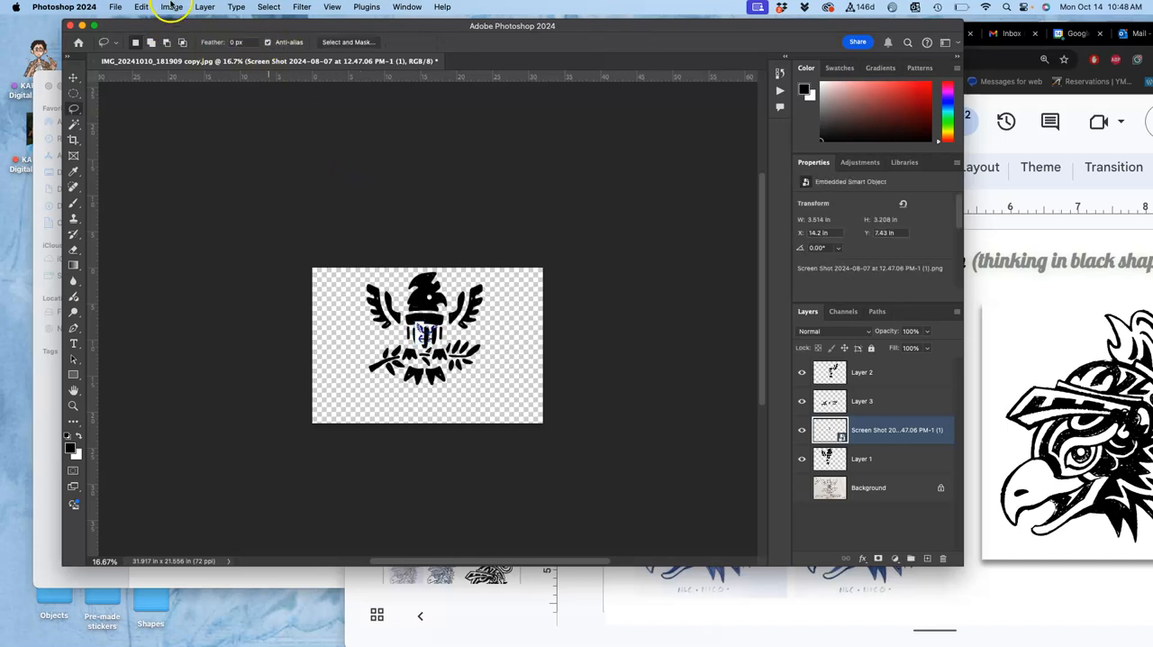
Set Canvas Size to 50 in tall, anchored at top, with white extension colour.
{"action": "left_click", "coordinate": [171, 7]}
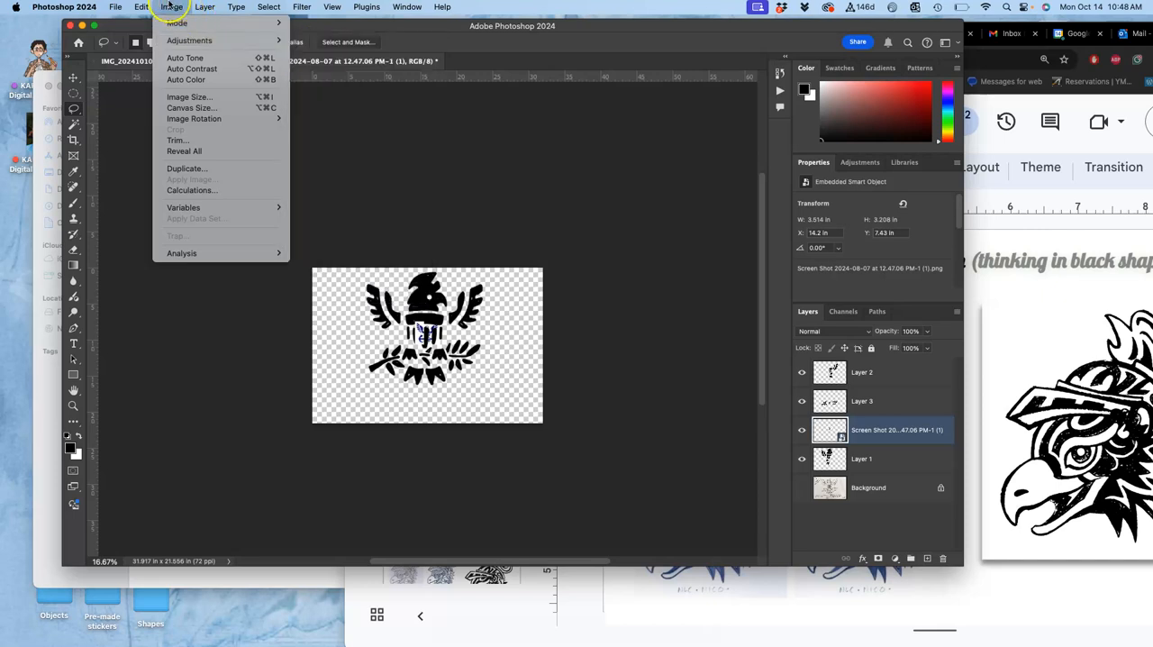
{"action": "left_click", "coordinate": [191, 107]}
{"action": "left_click", "coordinate": [566, 355]}
{"action": "left_click_drag", "start_coordinate": [571, 322], "coordinate": [513, 318]}
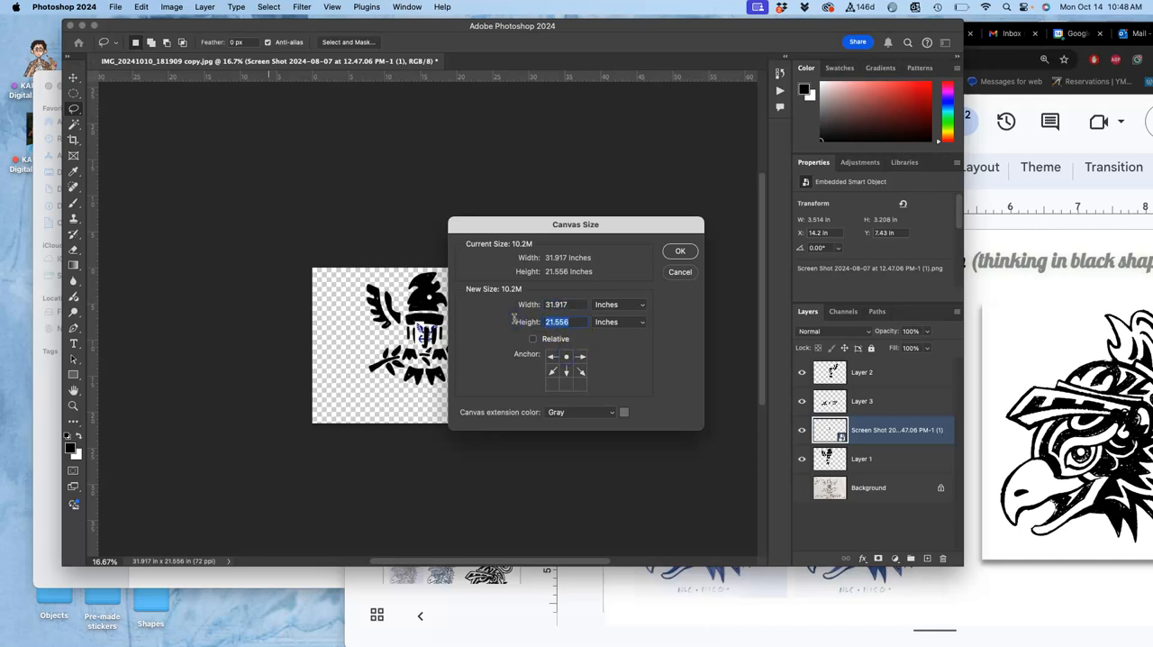
{"action": "type", "text": "50"}
{"action": "left_click", "coordinate": [680, 252]}
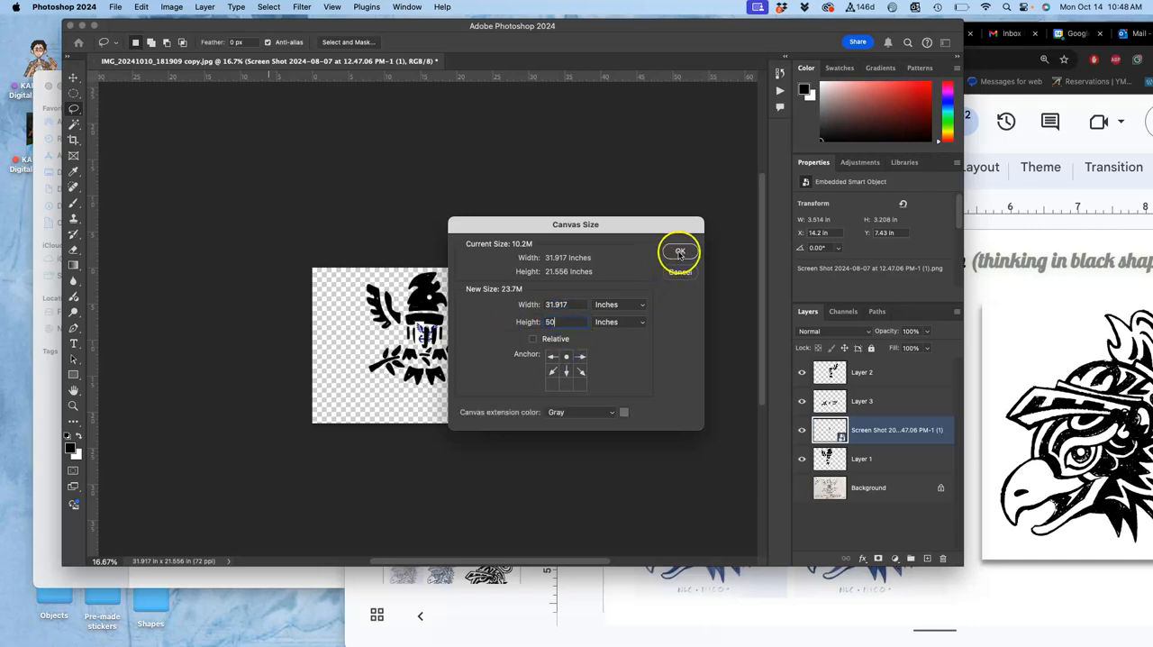
{"action": "left_click", "coordinate": [611, 412]}
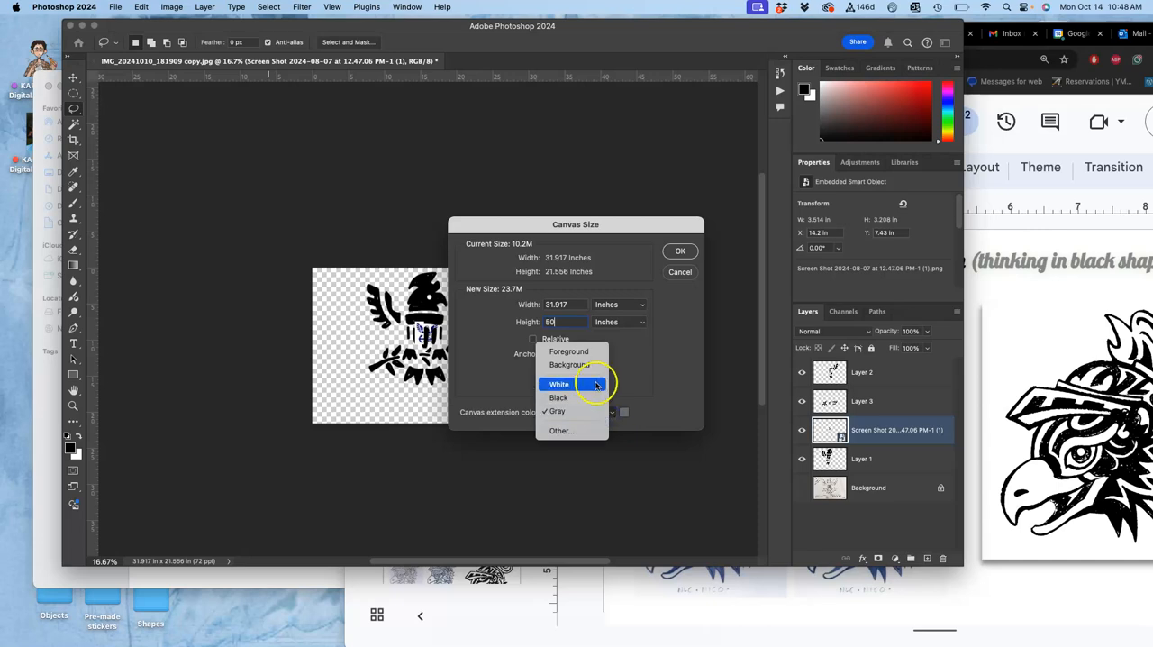
{"action": "left_click", "coordinate": [595, 385]}
{"action": "left_click", "coordinate": [680, 251]}
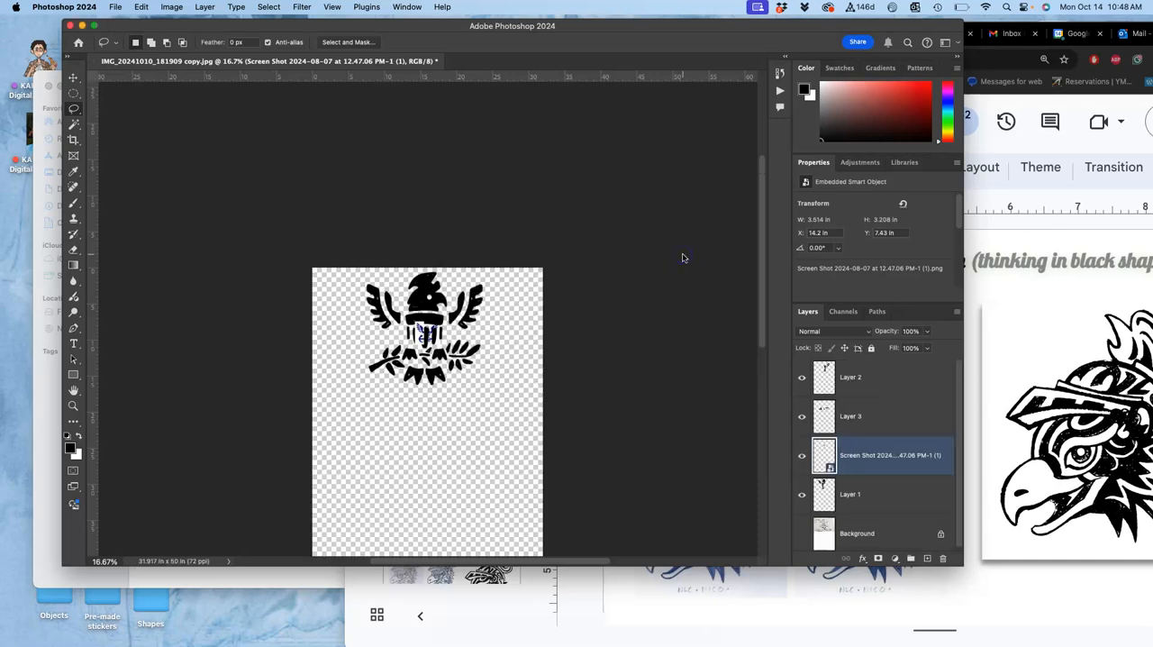
{"action": "scroll", "coordinate": [600, 305], "scroll_direction": "down", "scroll_amount": 3}
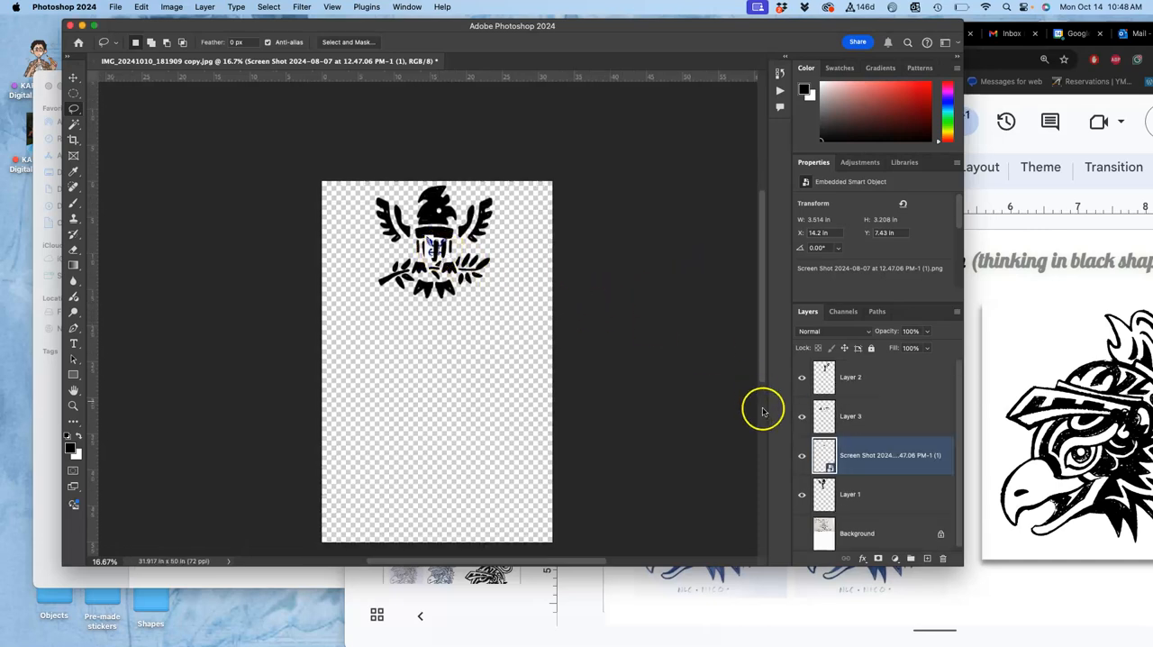
Move the Screen Shot emblem layer to the top and drag the emblem below the eagle.
{"action": "left_click_drag", "start_coordinate": [849, 451], "coordinate": [849, 361]}
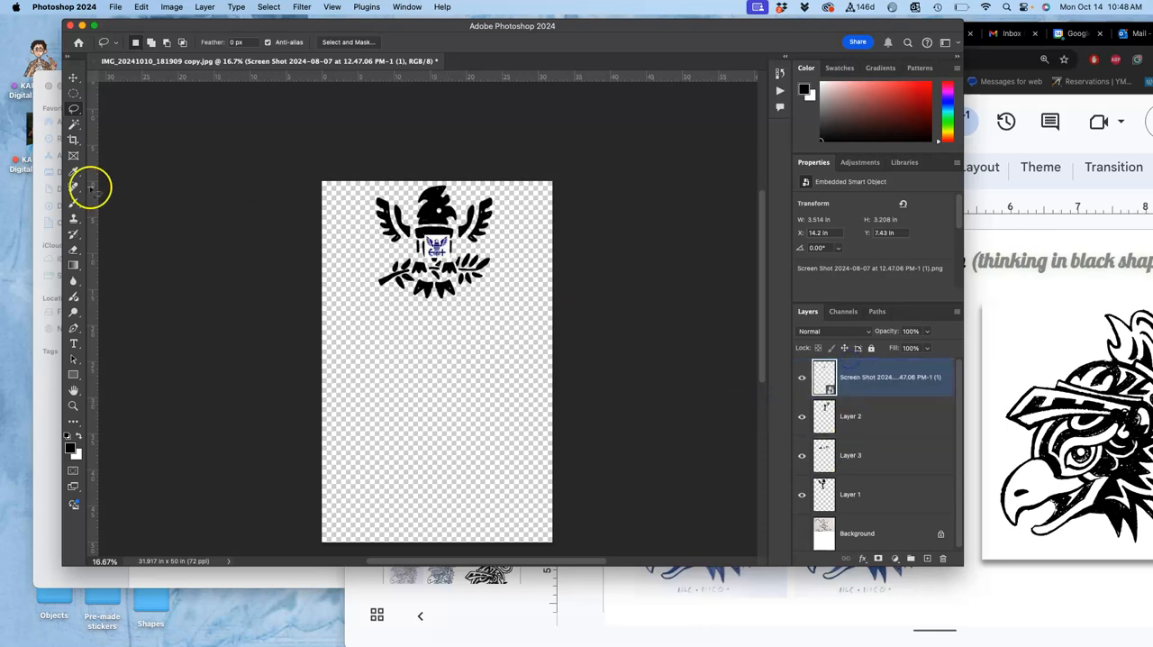
{"action": "left_click", "coordinate": [72, 80]}
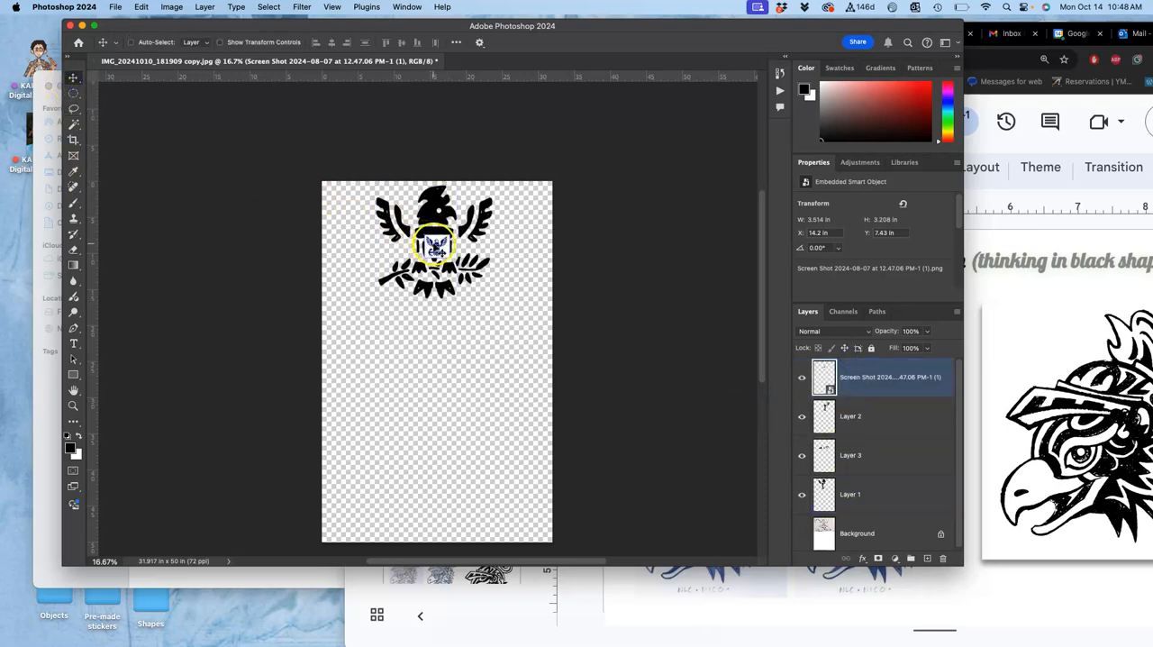
{"action": "left_click_drag", "start_coordinate": [439, 246], "coordinate": [416, 394]}
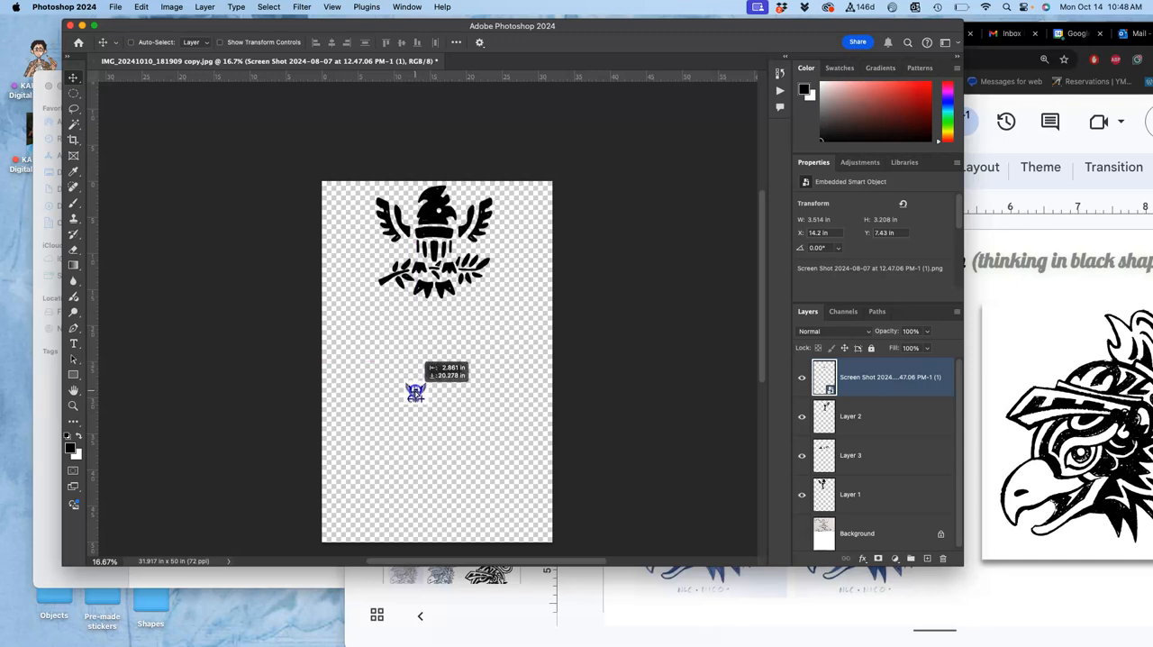
{"action": "scroll", "coordinate": [416, 394], "scroll_direction": "up", "scroll_amount": 2}
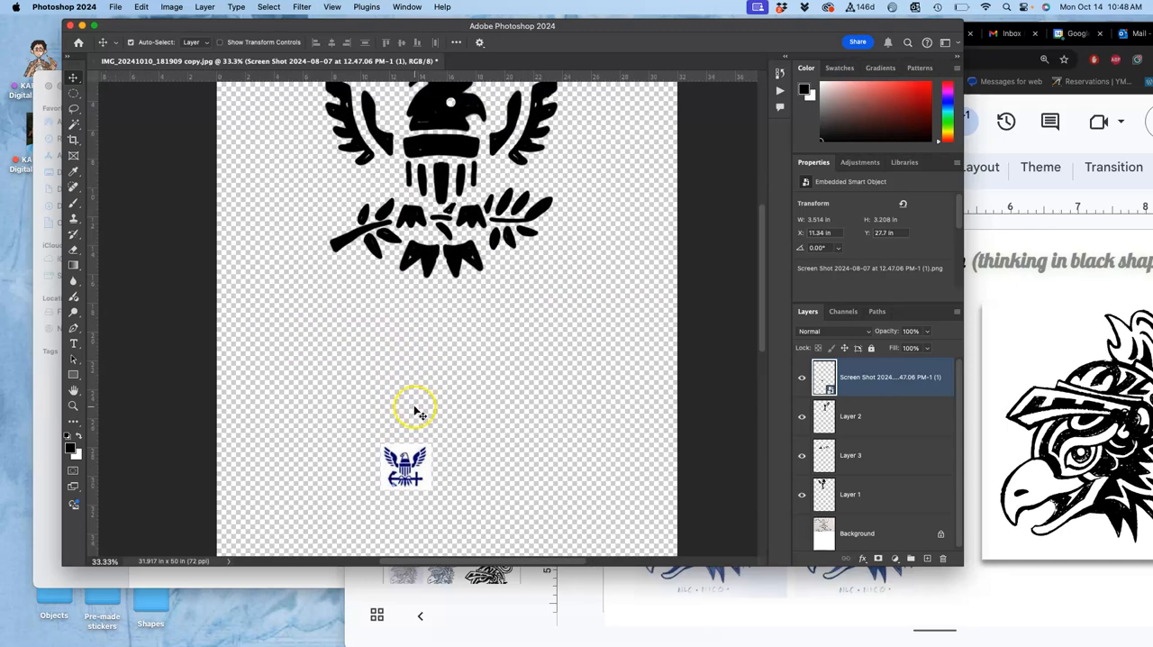
Free-transform the Navy emblem larger and lower-left in the new canvas space, then commit.
{"action": "key", "text": "super+t"}
{"action": "mouse_move", "coordinate": [430, 447]}
{"action": "left_mouse_down"}
{"action": "mouse_move", "coordinate": [564, 318]}
{"action": "mouse_move", "coordinate": [546, 348]}
{"action": "left_mouse_up"}
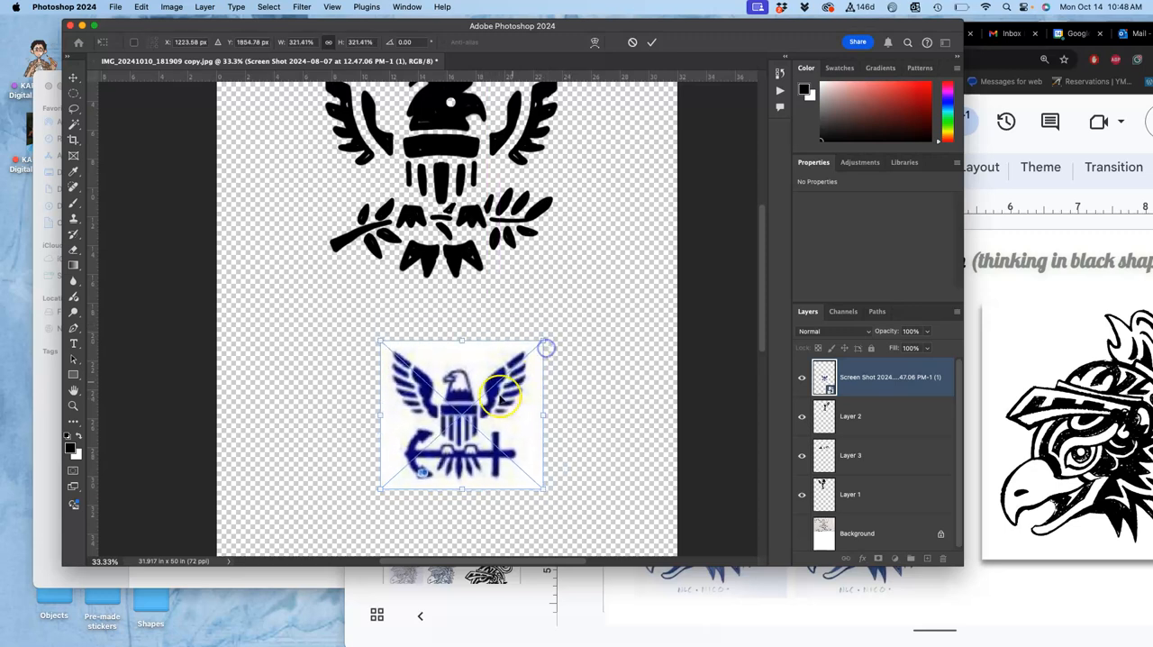
{"action": "left_click_drag", "start_coordinate": [505, 396], "coordinate": [491, 415]}
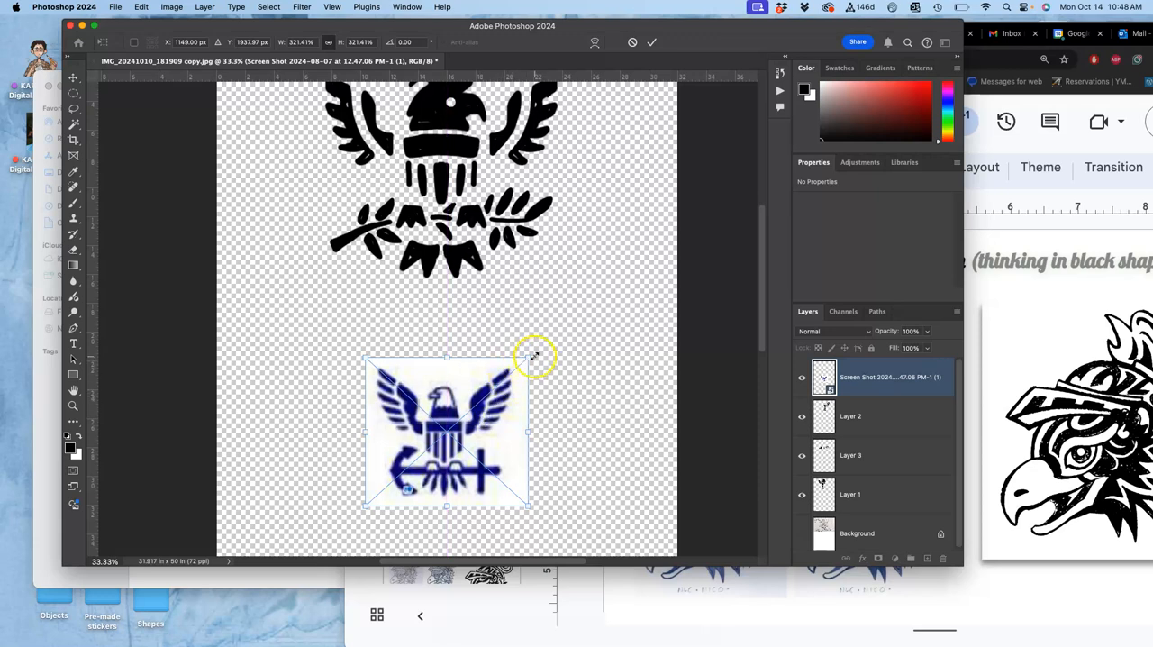
{"action": "mouse_move", "coordinate": [531, 358]}
{"action": "left_mouse_down"}
{"action": "mouse_move", "coordinate": [500, 329]}
{"action": "mouse_move", "coordinate": [527, 372]}
{"action": "left_mouse_up"}
{"action": "key", "text": "Return"}
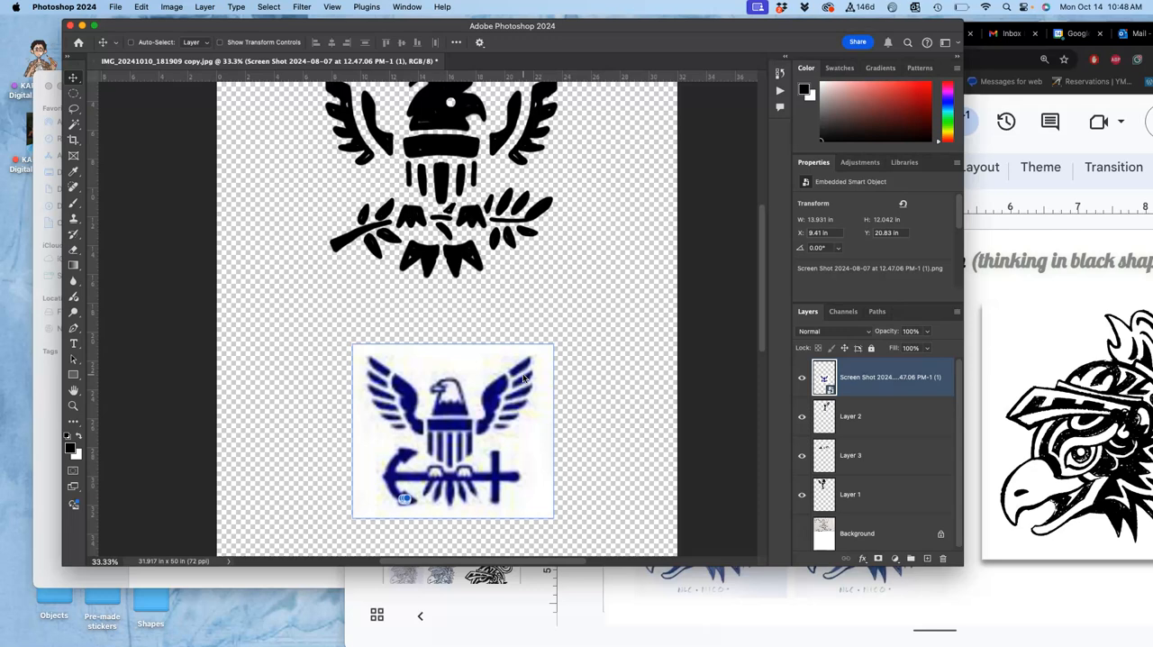
{"action": "left_click", "coordinate": [422, 302]}
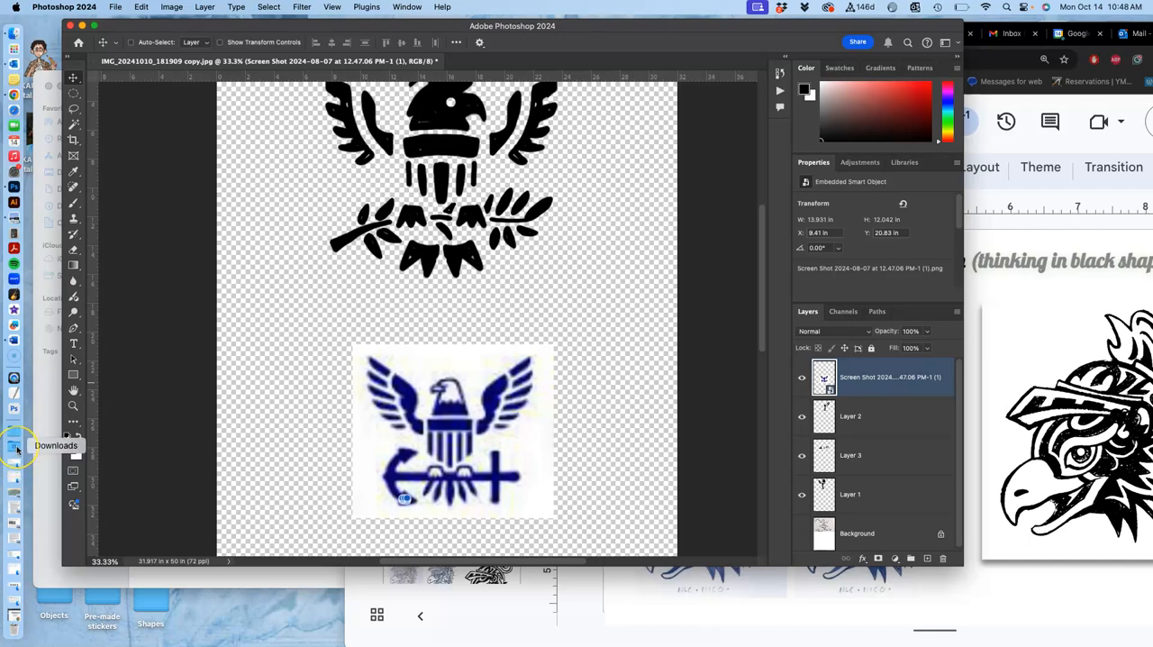
Place the mascot logo from Downloads onto the canvas and lasso-select its head.
{"action": "left_click", "coordinate": [17, 448]}
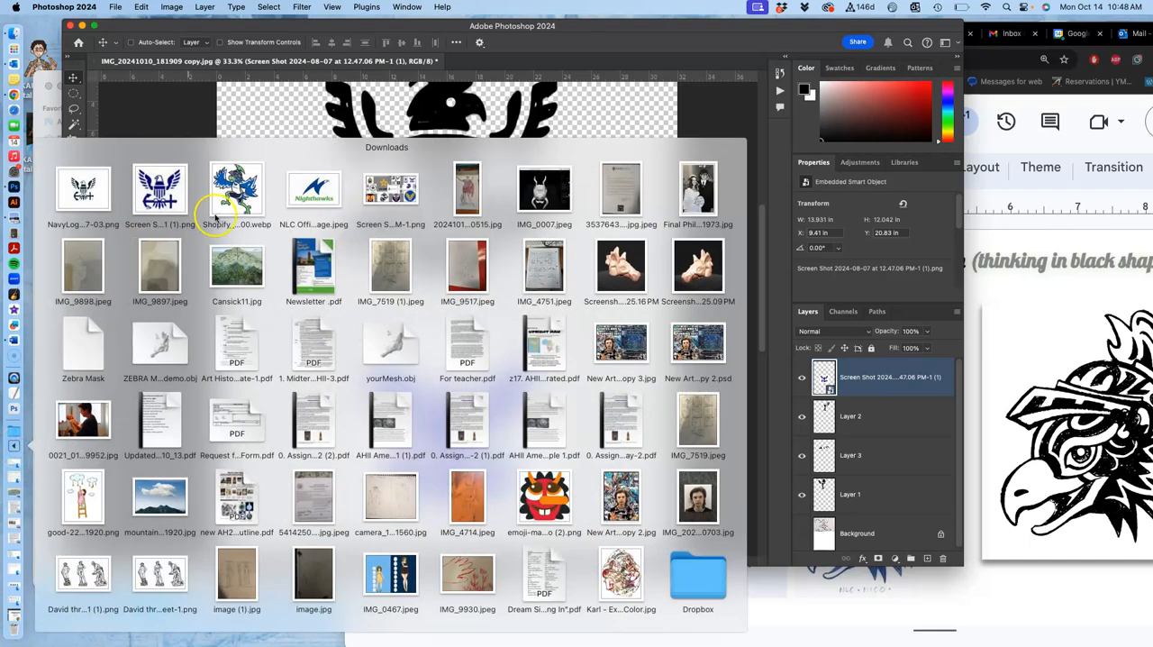
{"action": "left_click_drag", "start_coordinate": [237, 191], "coordinate": [305, 331]}
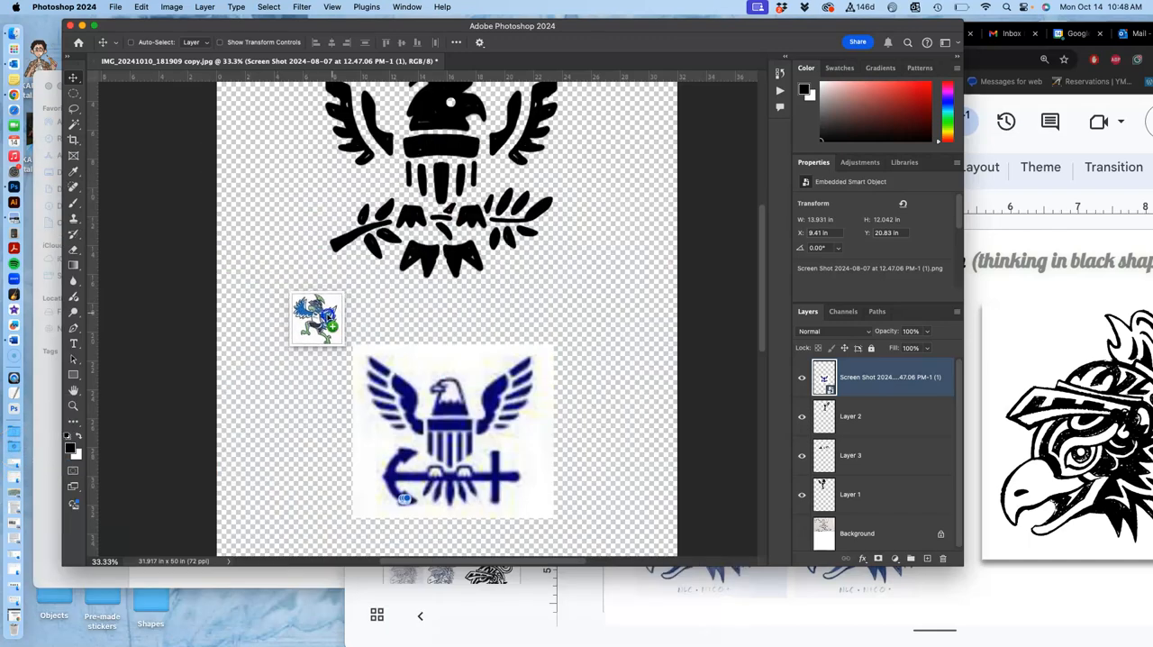
{"action": "key", "text": "Return"}
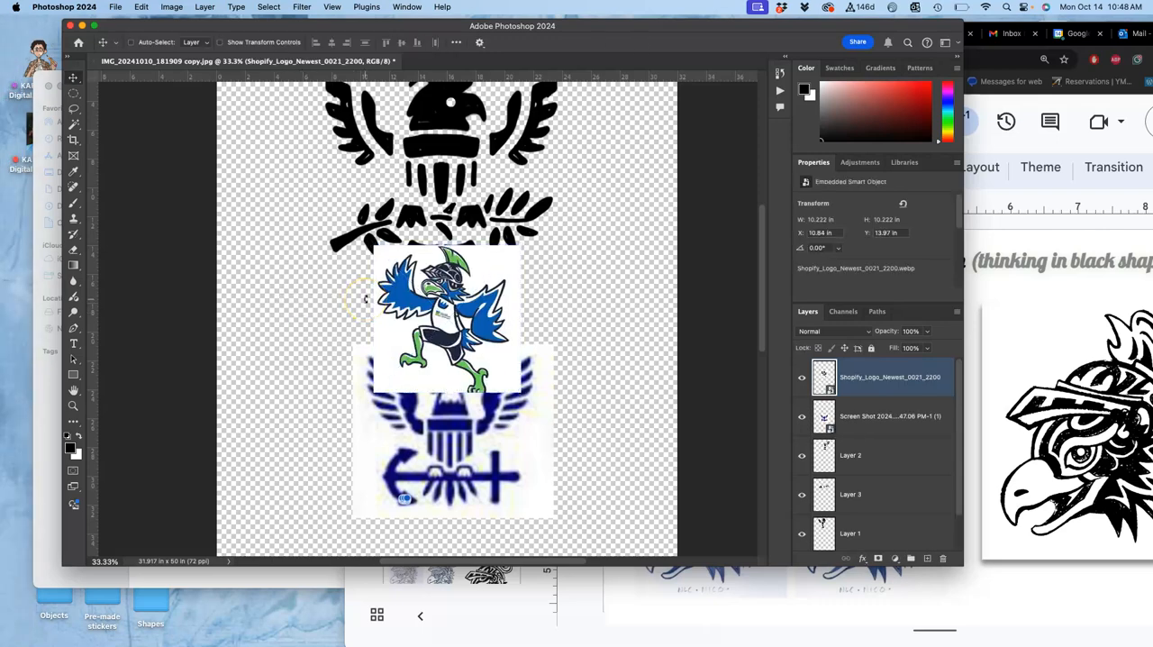
{"action": "key", "text": "super+1"}
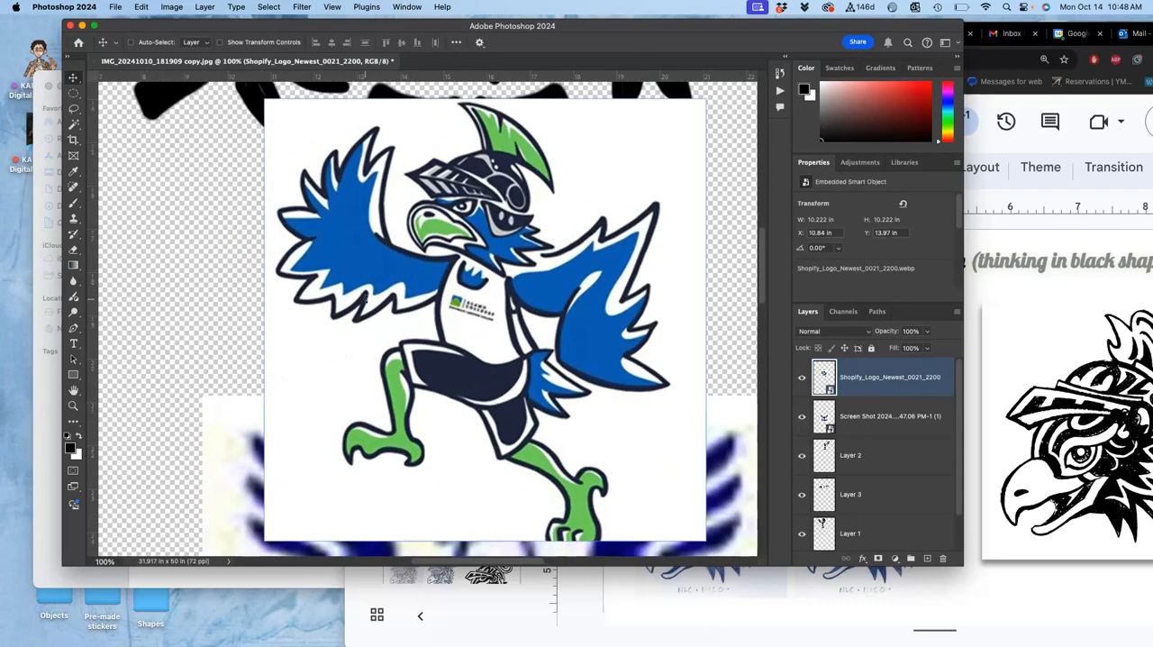
{"action": "left_click", "coordinate": [75, 109]}
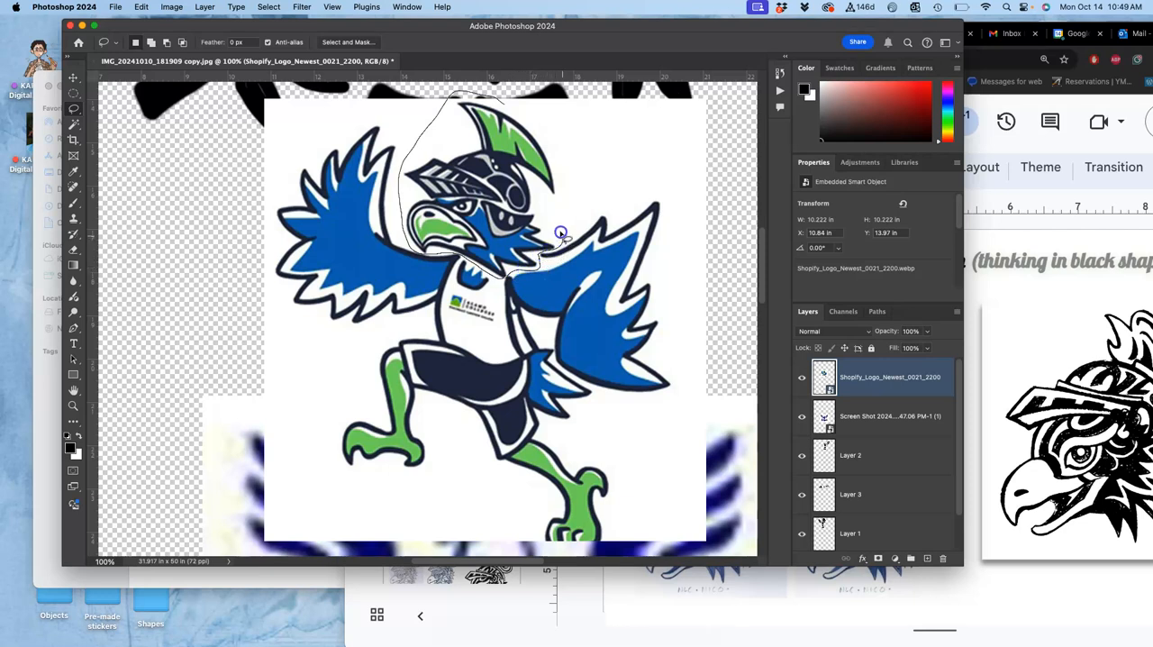
Copy the head onto new Layer 4, hide the full mascot, and bring up transform options for it.
{"action": "key", "text": "super+j"}
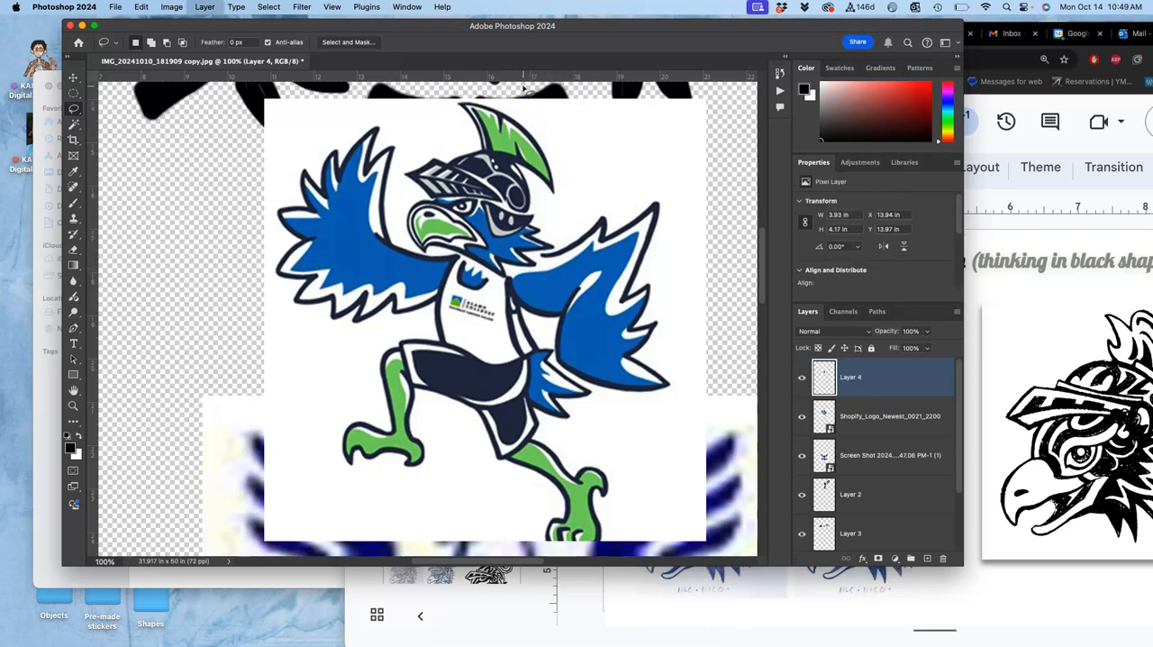
{"action": "left_click", "coordinate": [802, 416]}
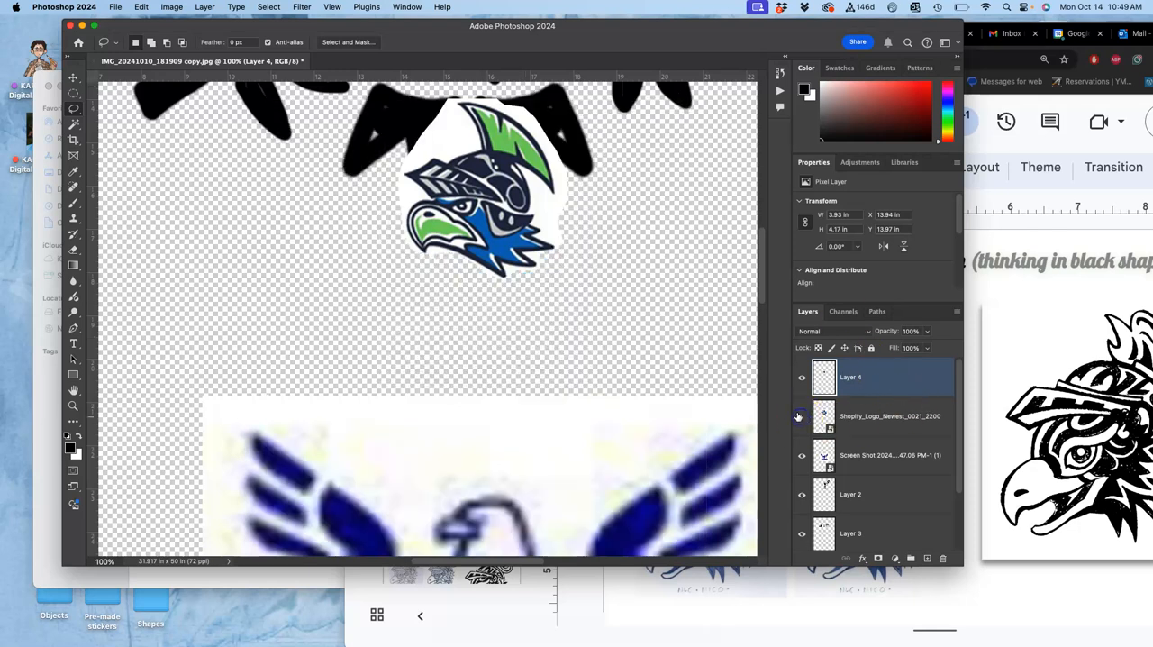
{"action": "key", "text": "super+minus"}
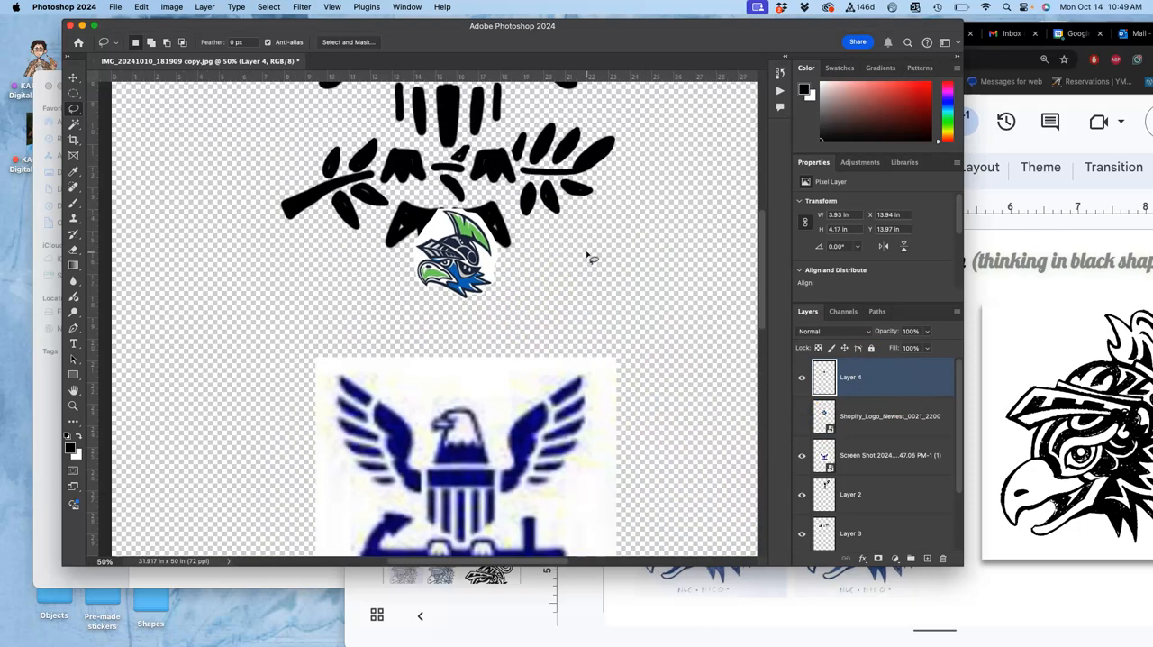
{"action": "key", "text": "super+t"}
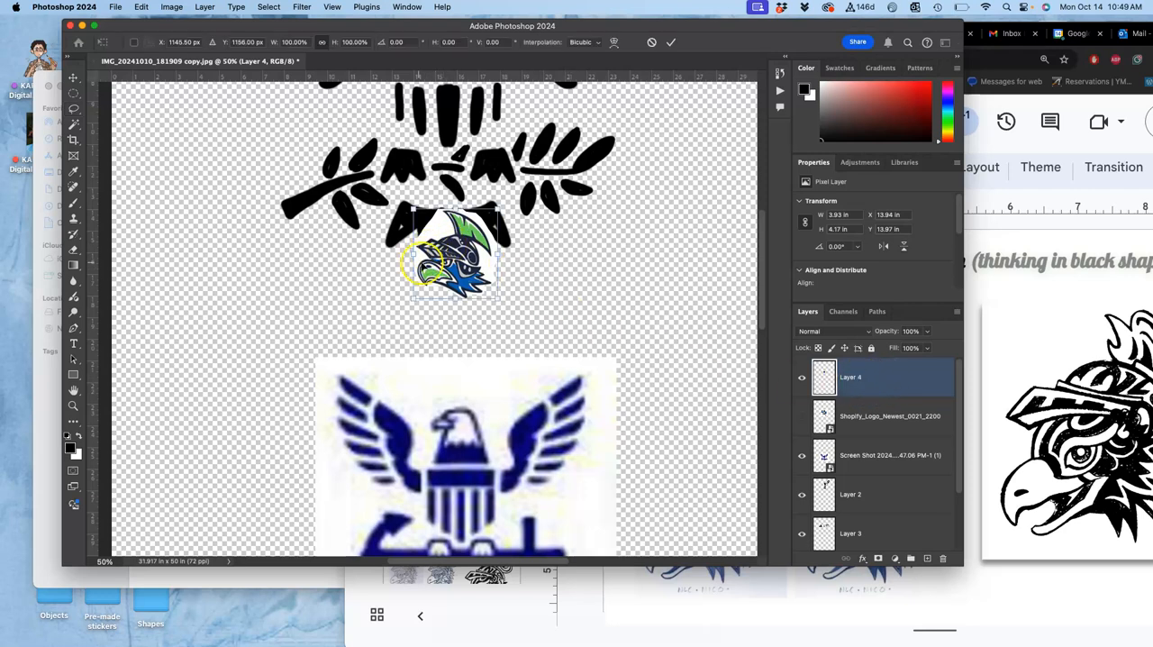
{"action": "right_click", "coordinate": [445, 266]}
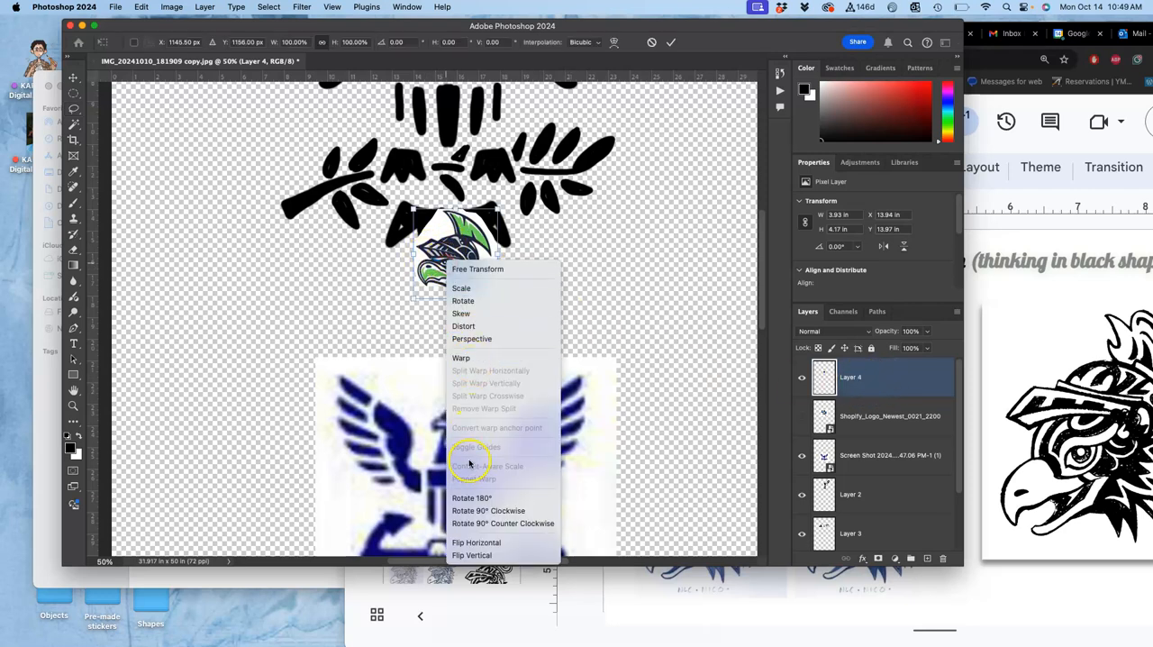